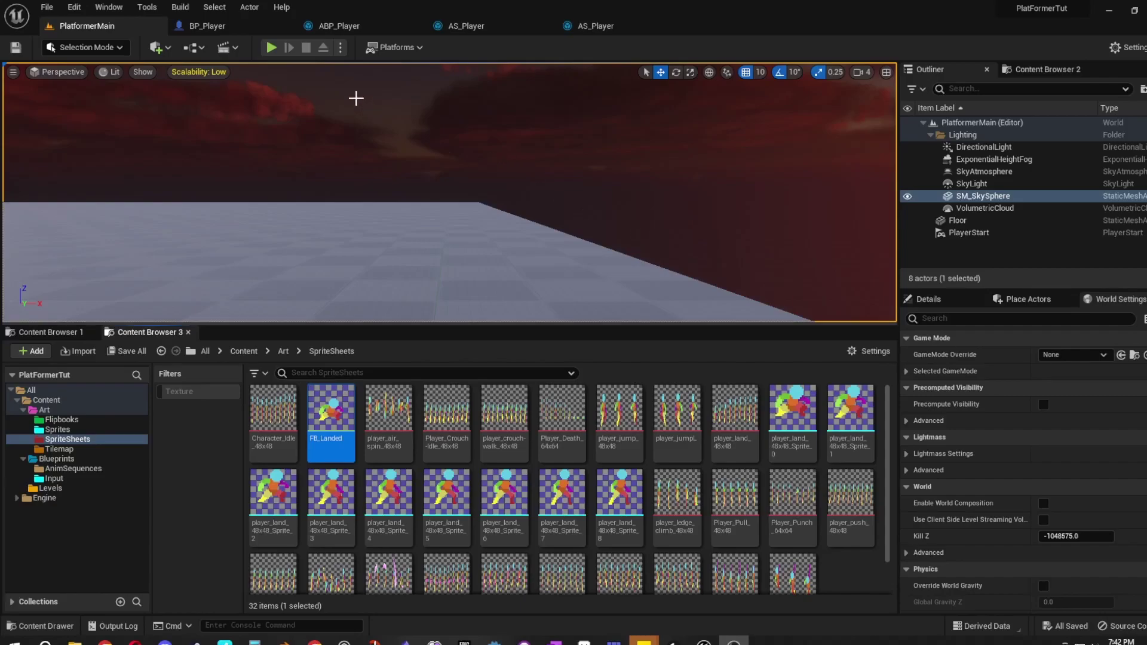
Step: Leave the current project and bring up the Project Browser on the Games > Blank template
click(270, 47)
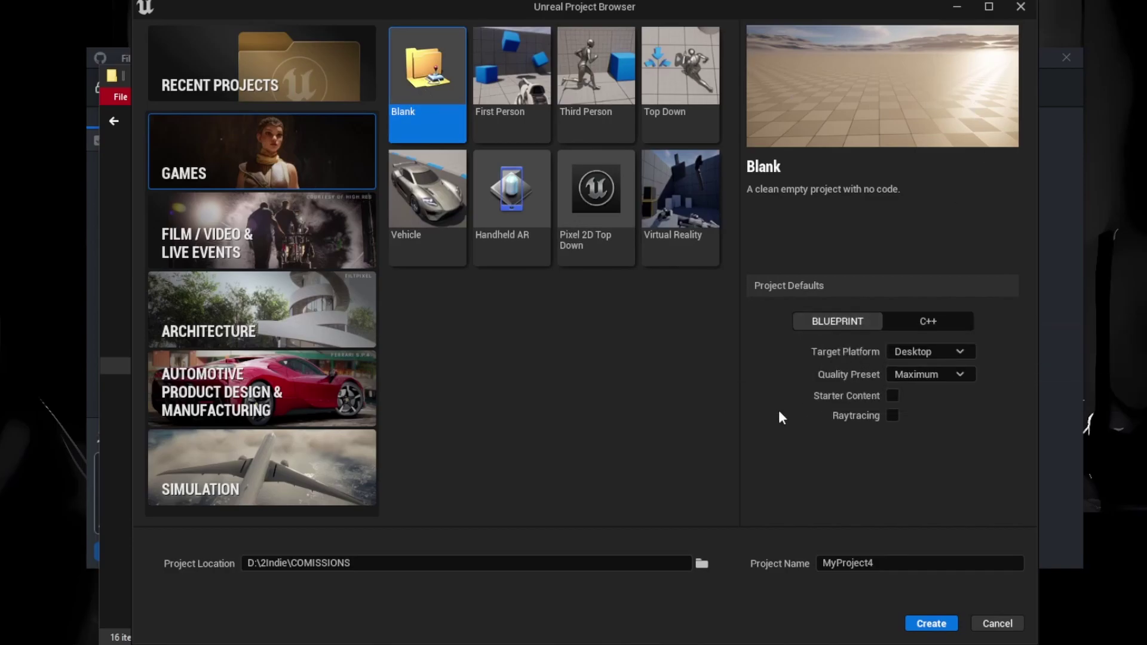
Step: Create a Desktop project with the Scalable quality preset, named PlatformerTut
click(958, 352)
click(911, 372)
click(945, 376)
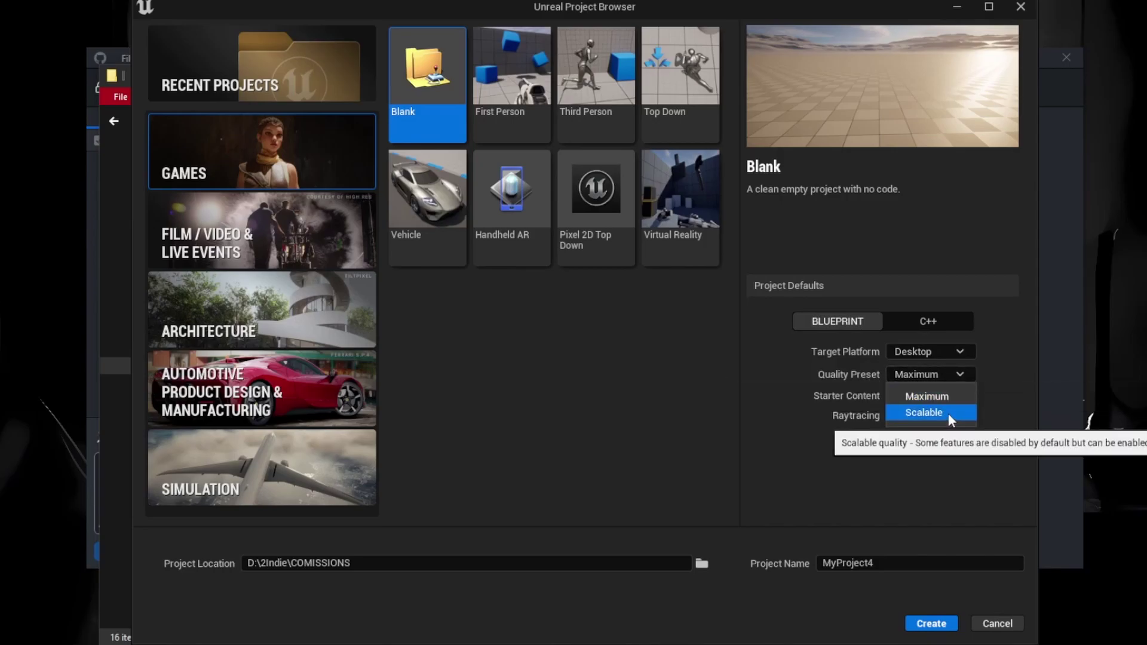
click(949, 414)
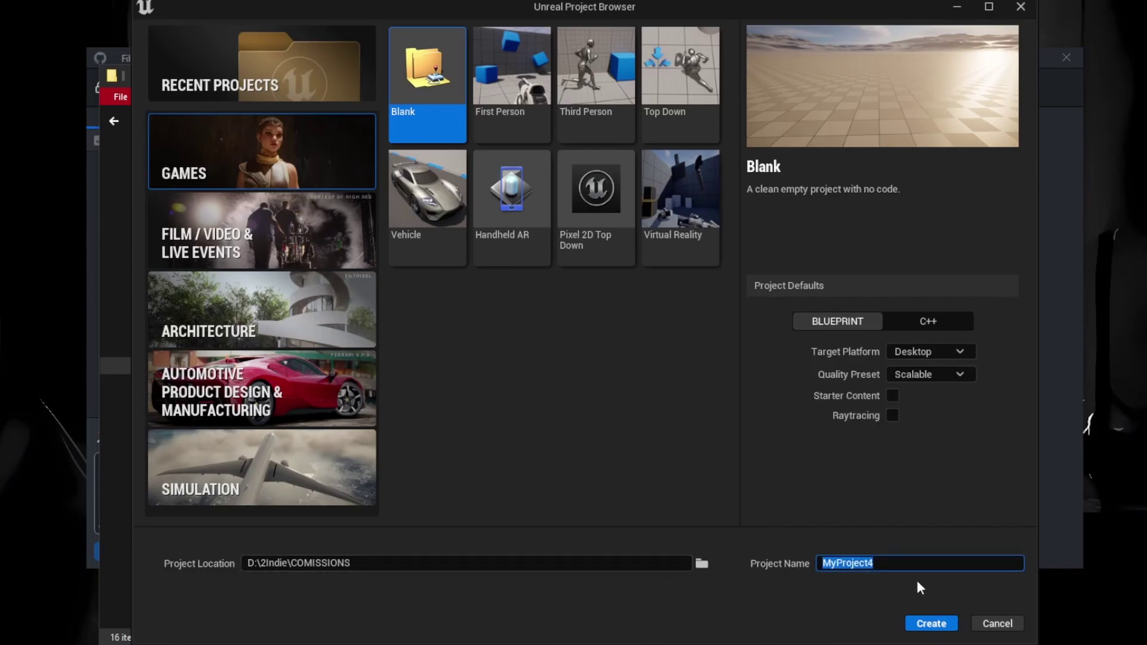
text(PlatformerTut)
click(932, 623)
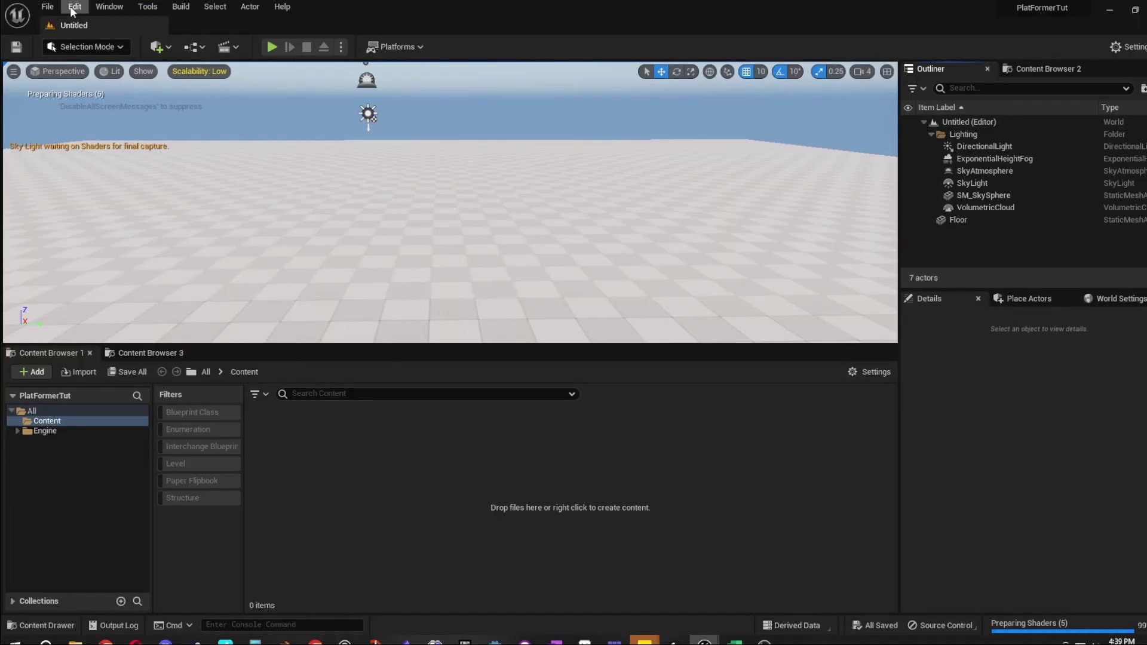
Step: Search the plugins for 'paper', enable PaperZD, and close the Plugins window
click(75, 7)
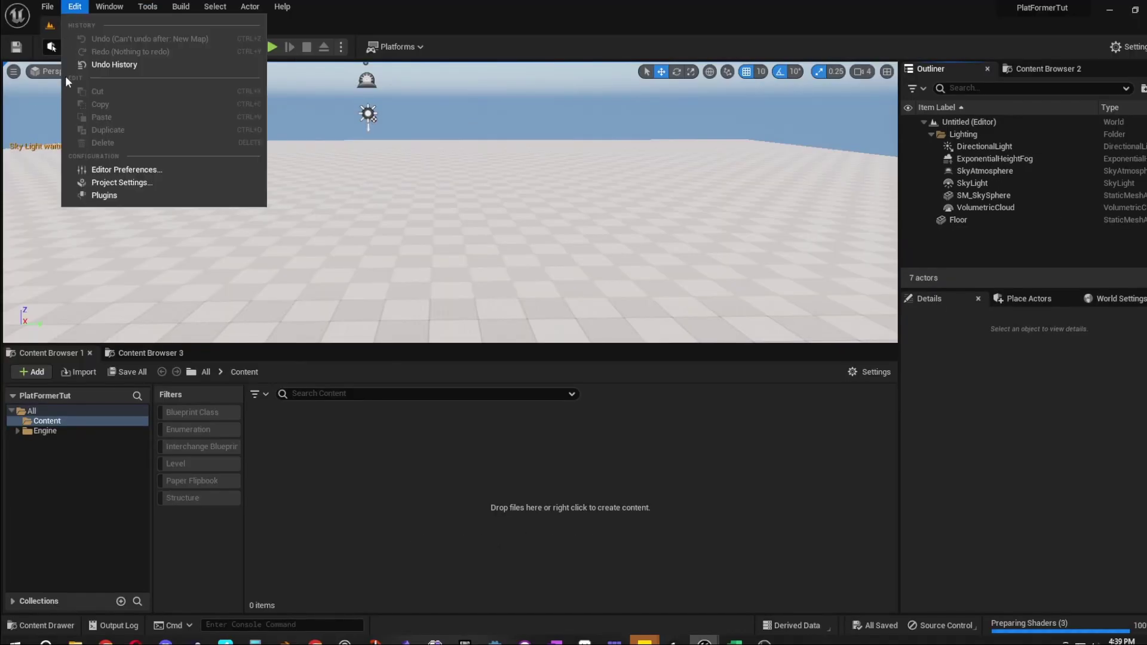
click(104, 195)
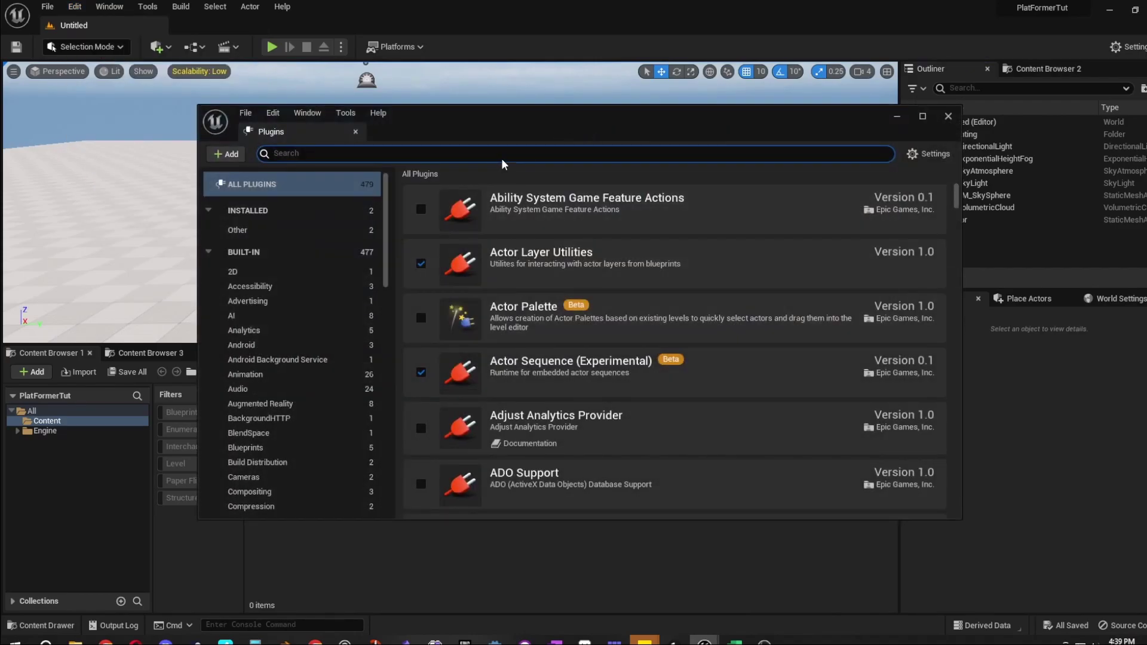
text(paperz)
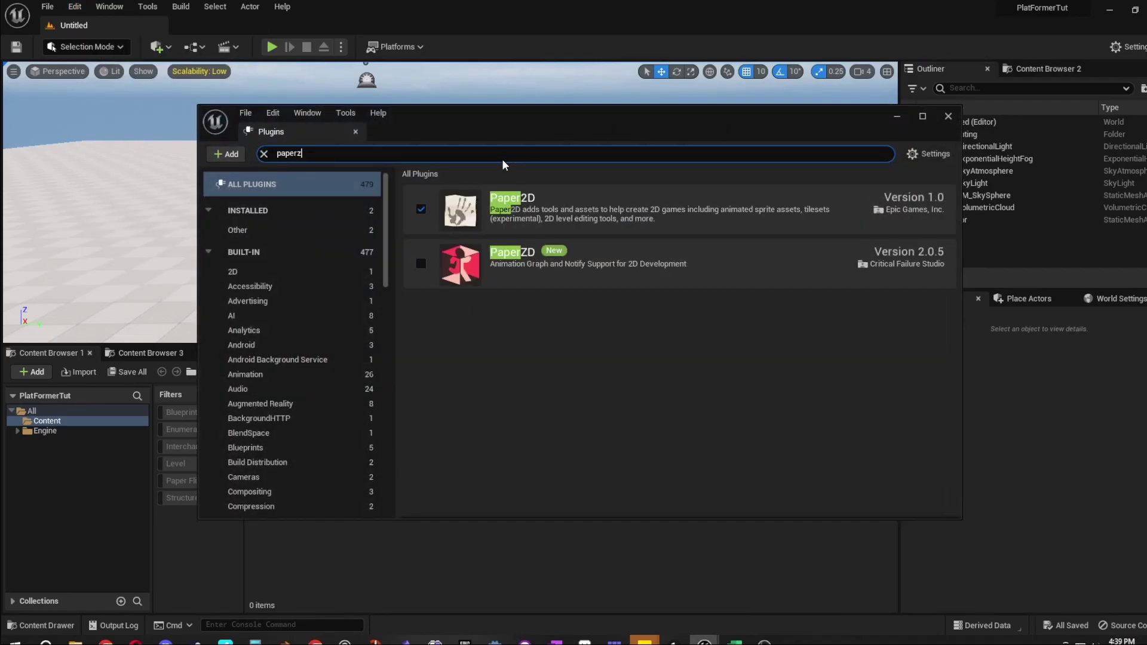
key(BackSpace)
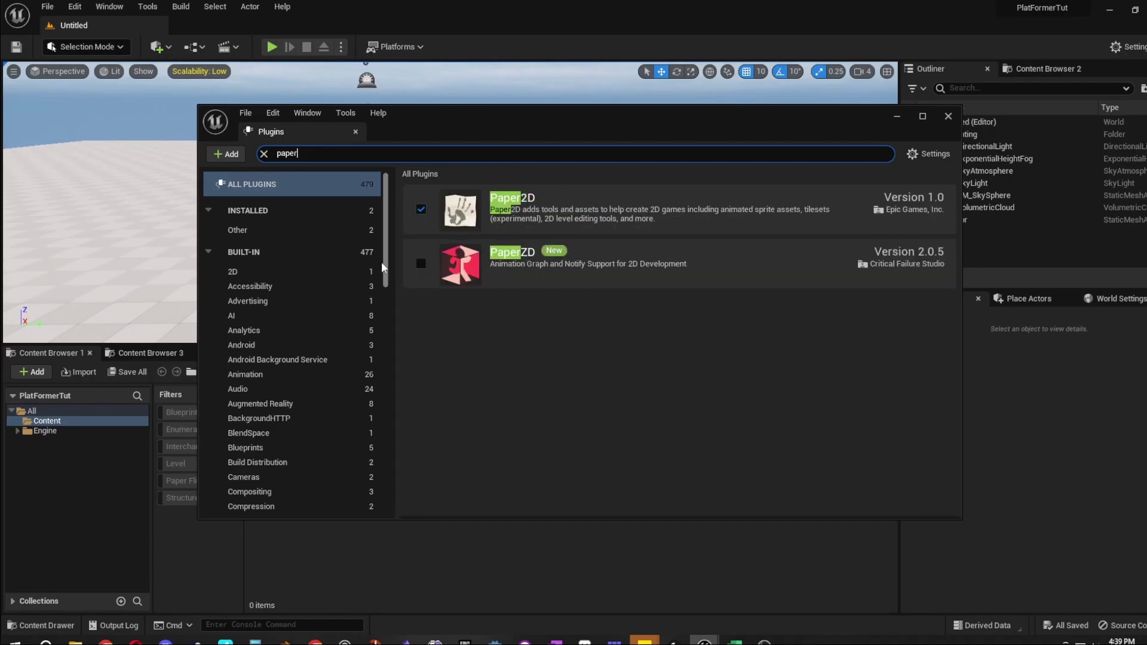
click(420, 264)
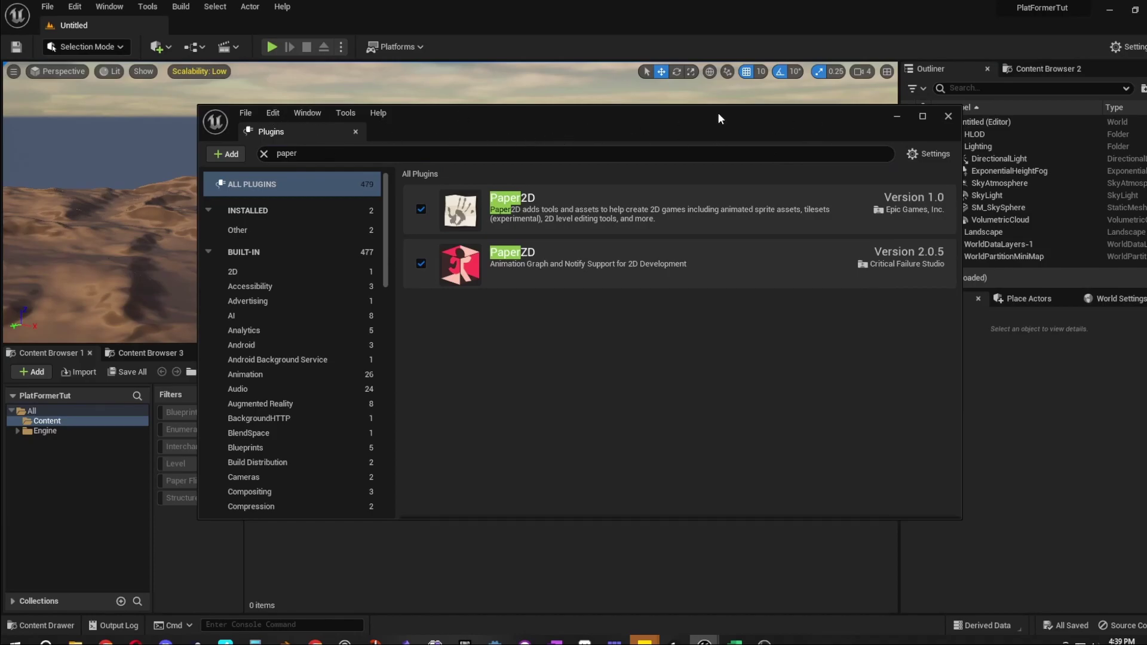
click(948, 116)
Step: Create a new level from the Basic template
click(47, 7)
mouse_move(92, 6)
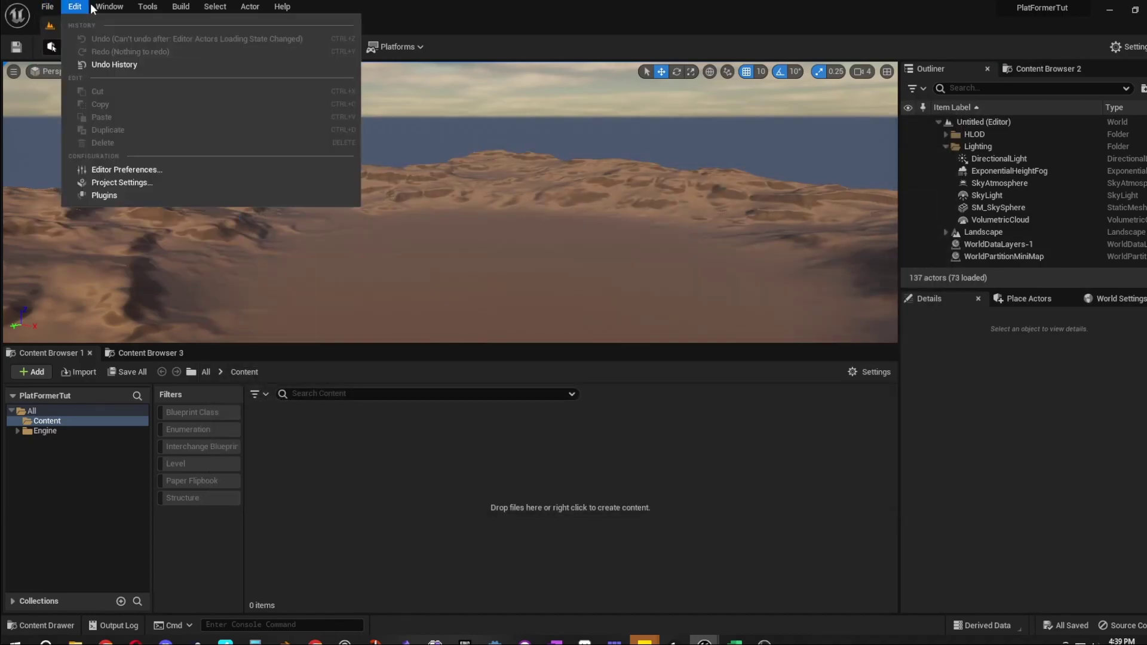
click(130, 183)
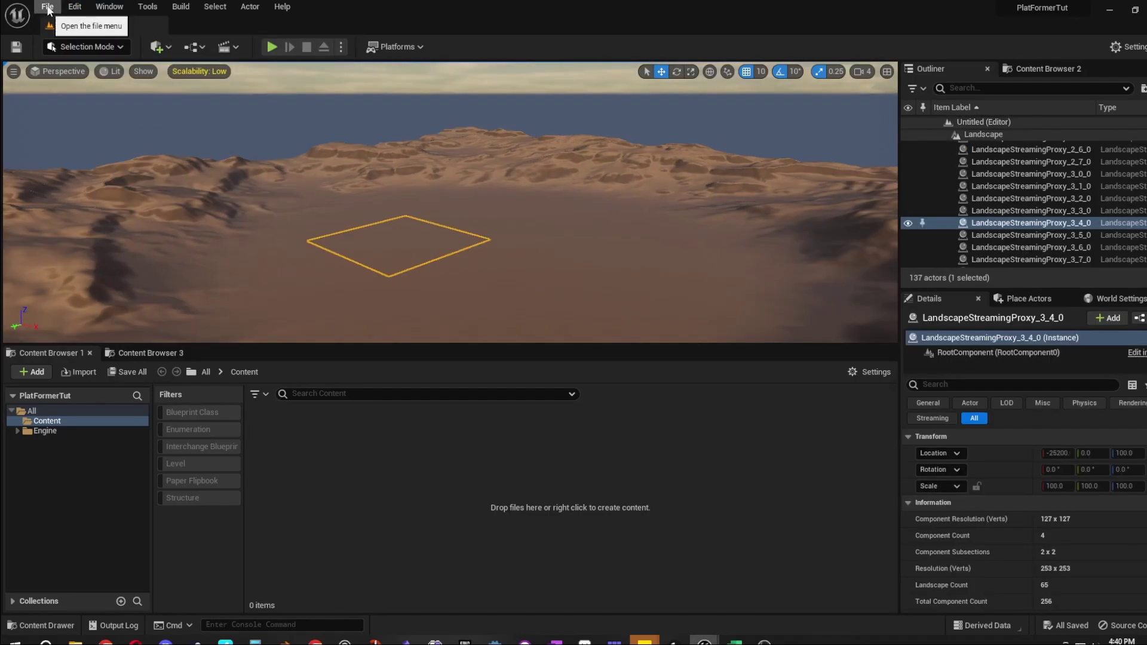
click(47, 6)
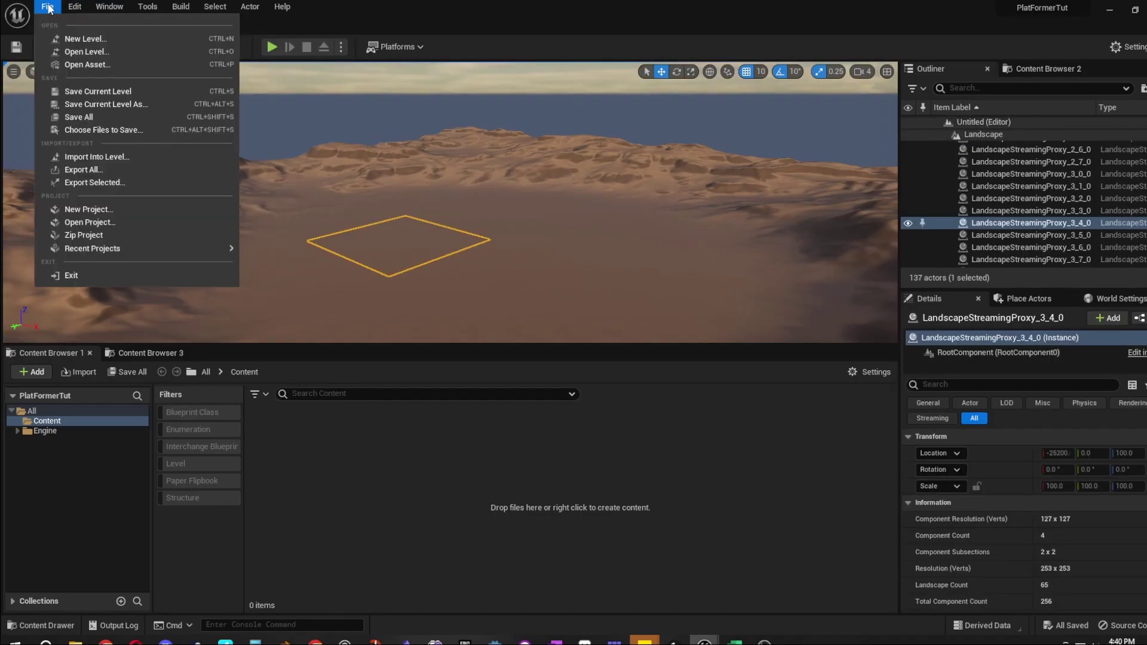
click(66, 39)
click(601, 245)
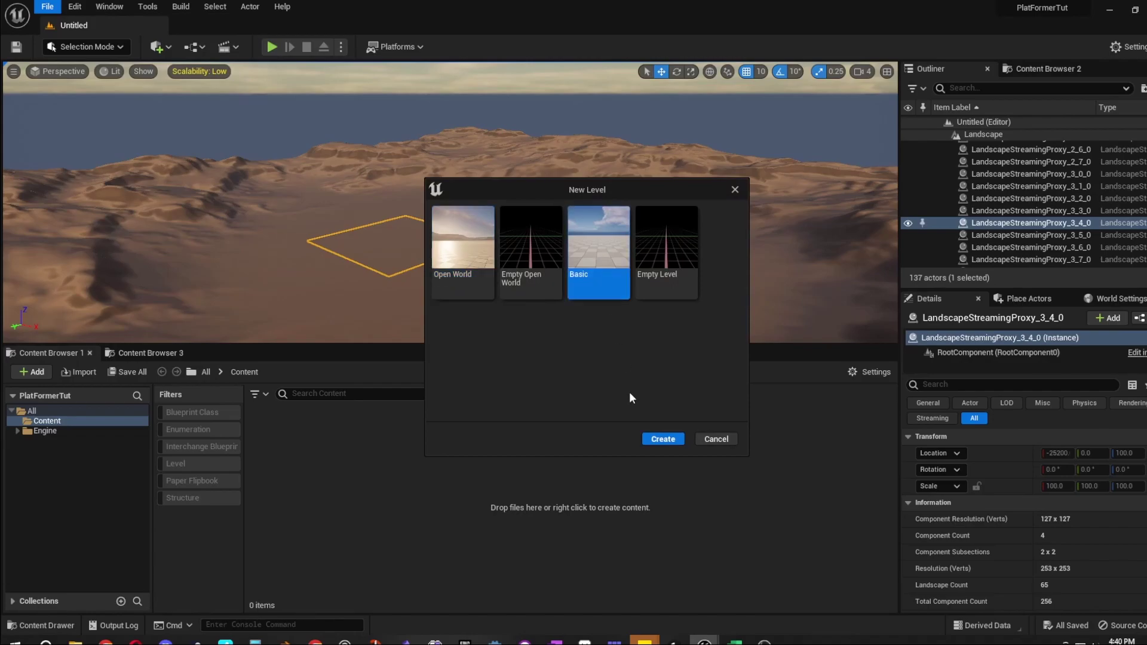
click(662, 439)
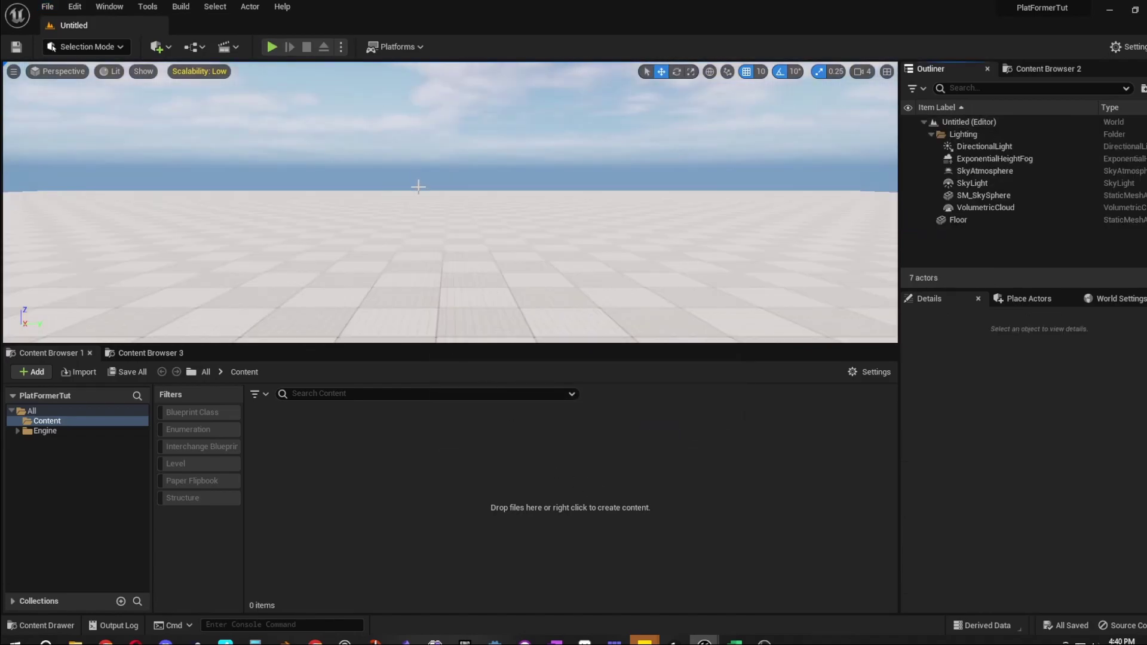
Step: Save the current level as PlatformerMain
click(46, 7)
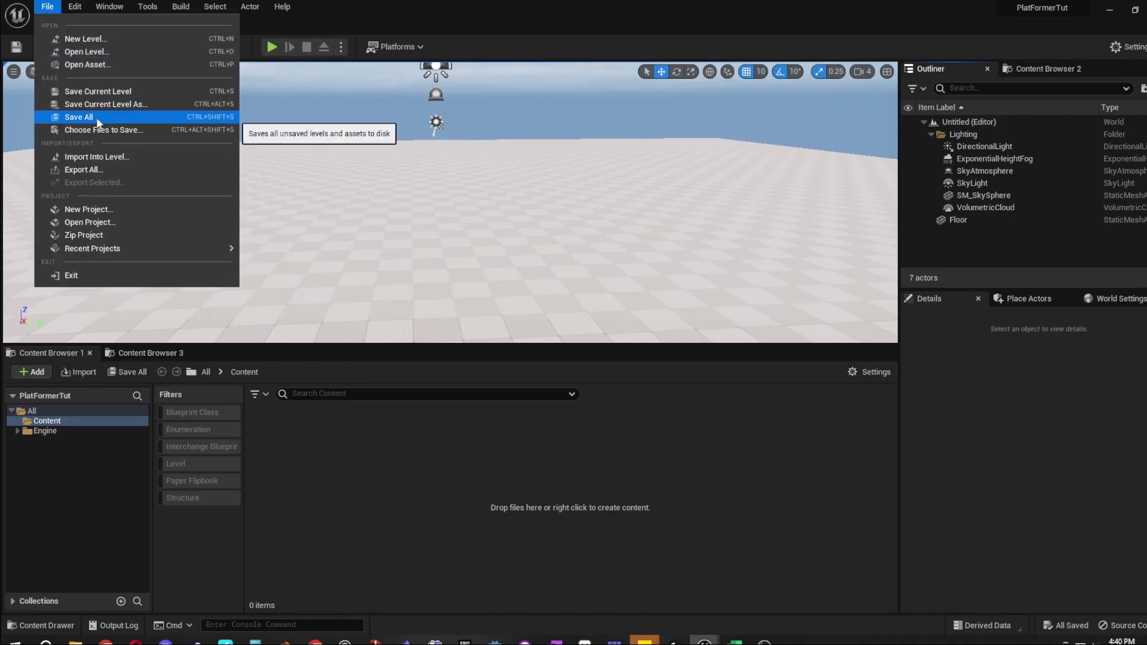
click(98, 90)
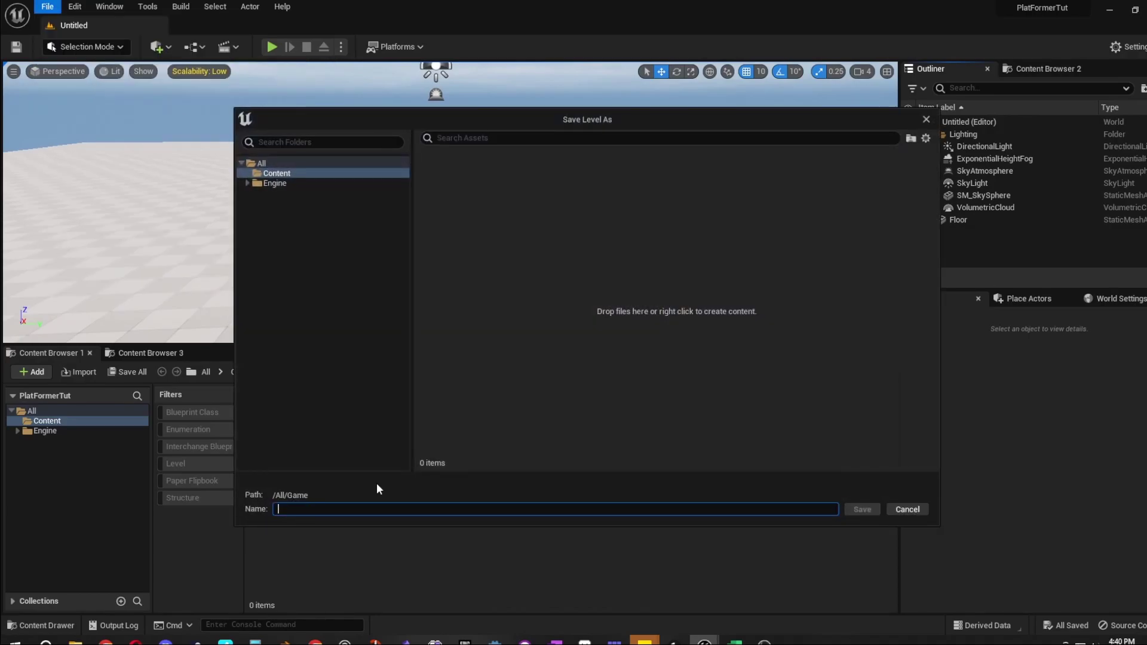
text(PlatformerMain)
key(Return)
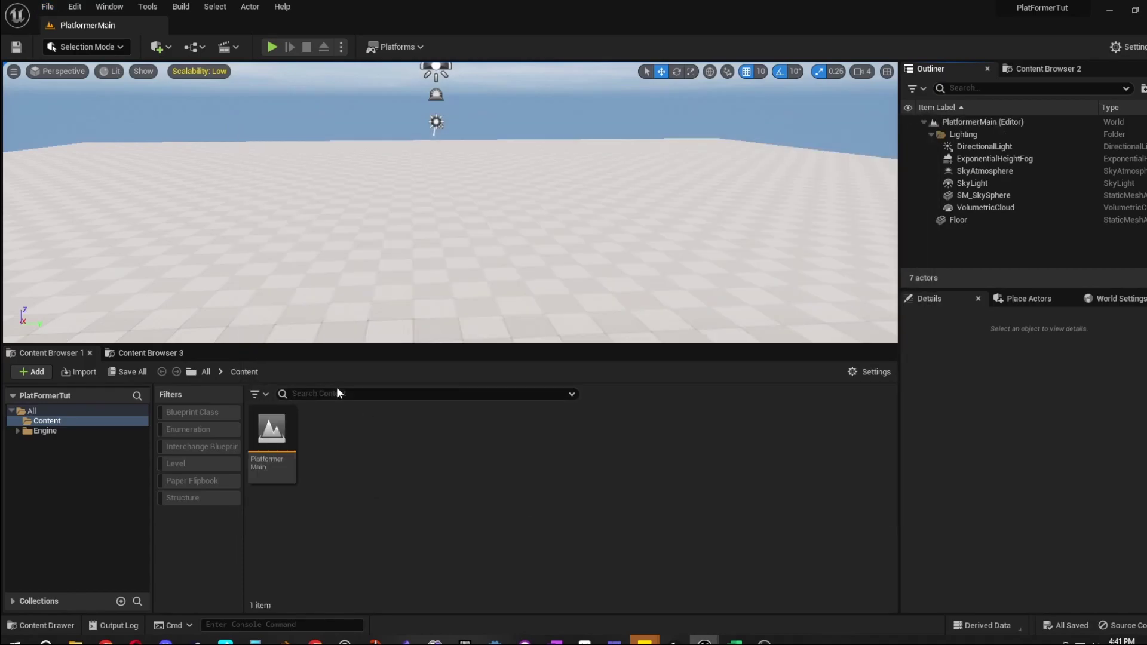
Step: Create a Levels folder in Content and move PlatformerMain into it
mouse_move(273, 431)
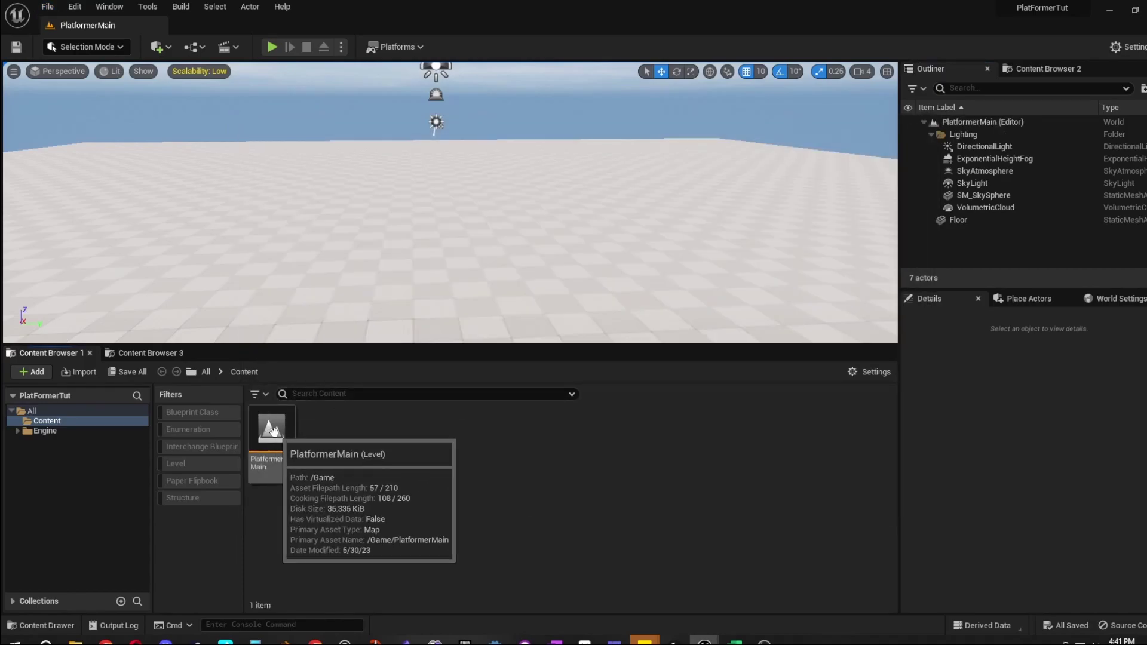
right_click(321, 441)
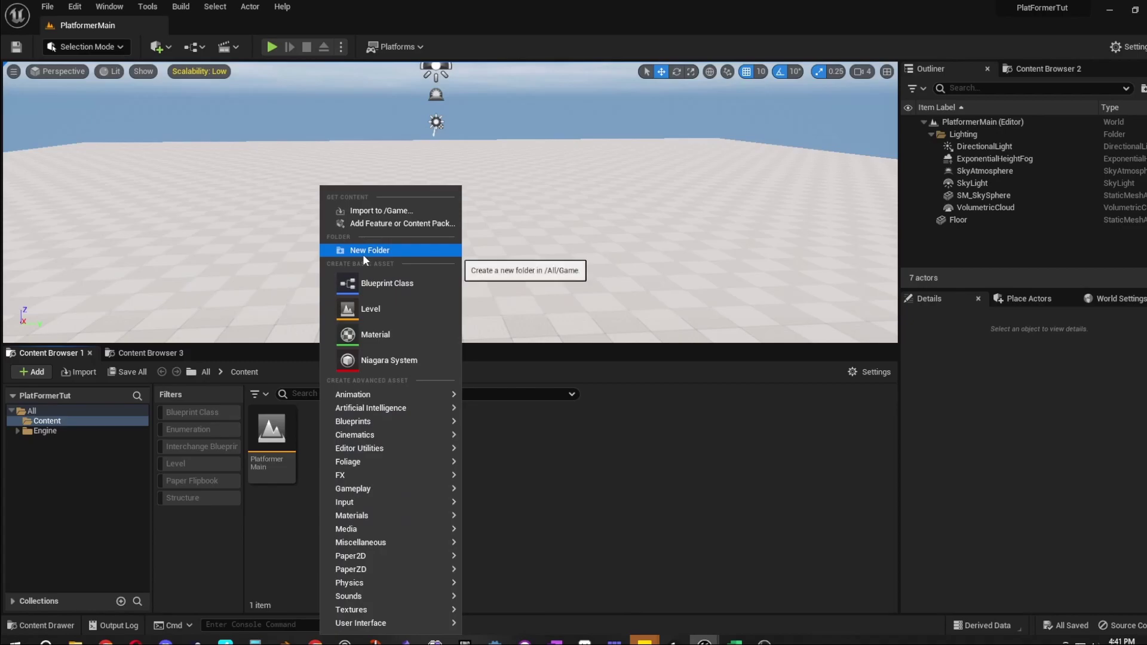
click(364, 251)
text(L)
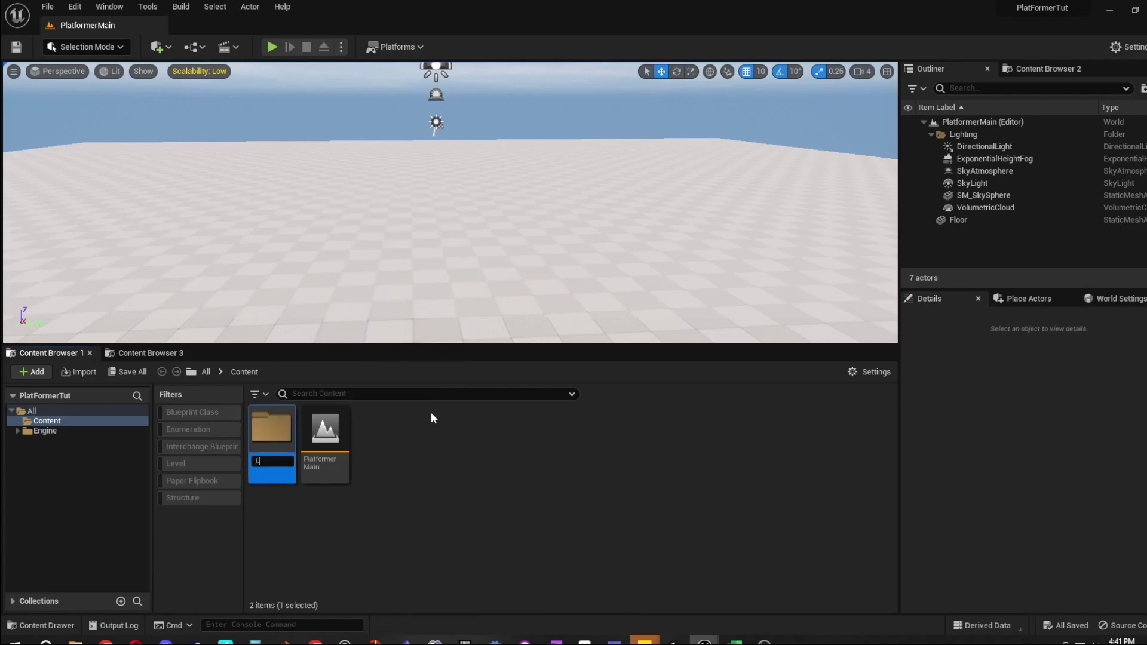
text(evels)
key(Return)
drag(325, 431, 266, 438)
click(299, 455)
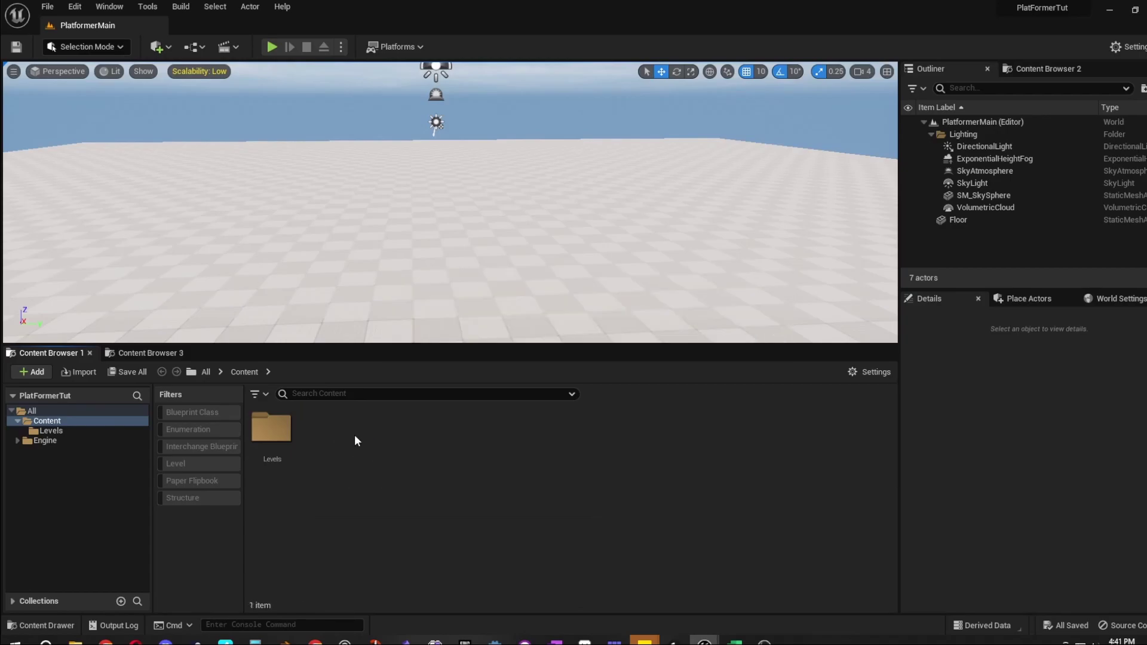
Step: Colour the Levels folder orange and open it
right_click(273, 437)
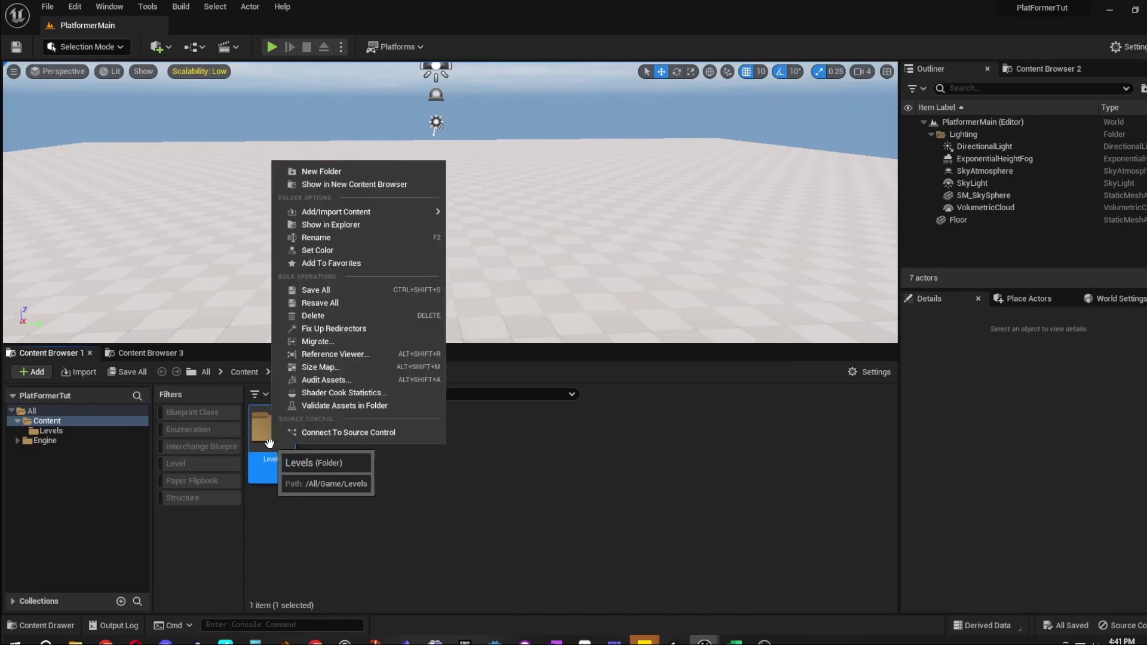
click(361, 248)
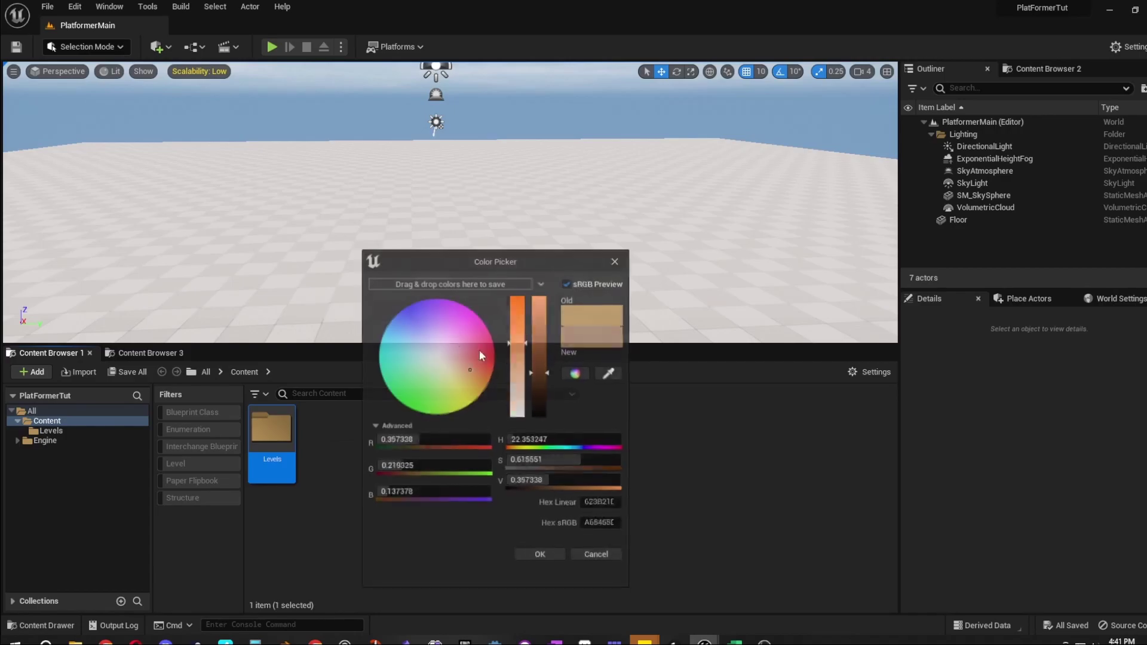
drag(480, 350, 479, 405)
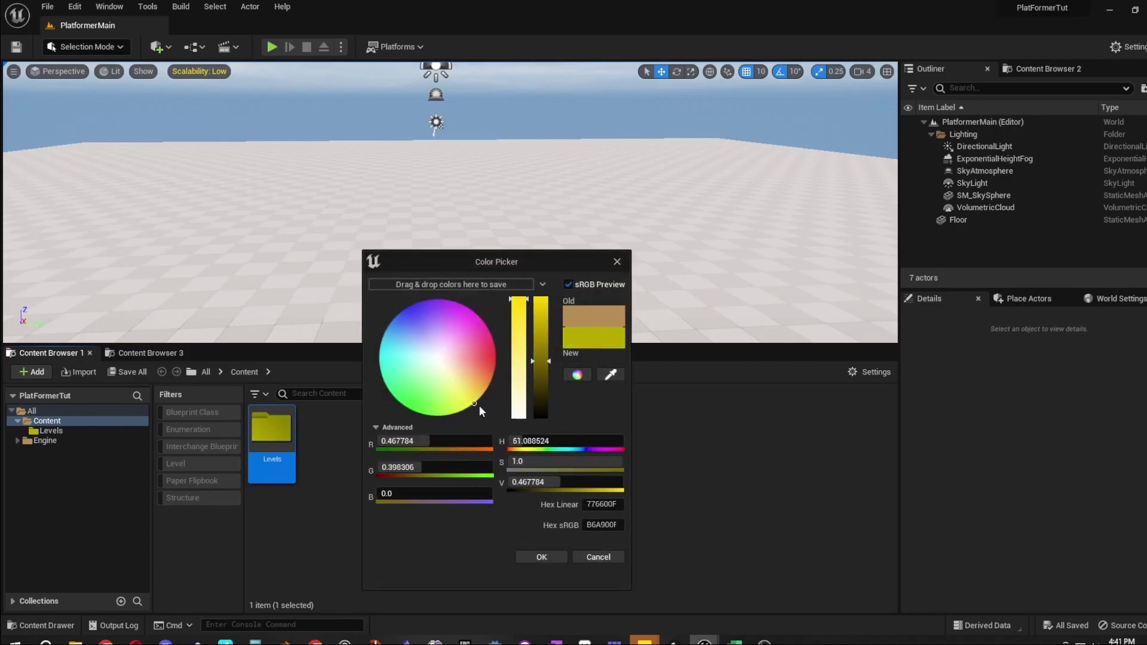
drag(540, 361, 542, 311)
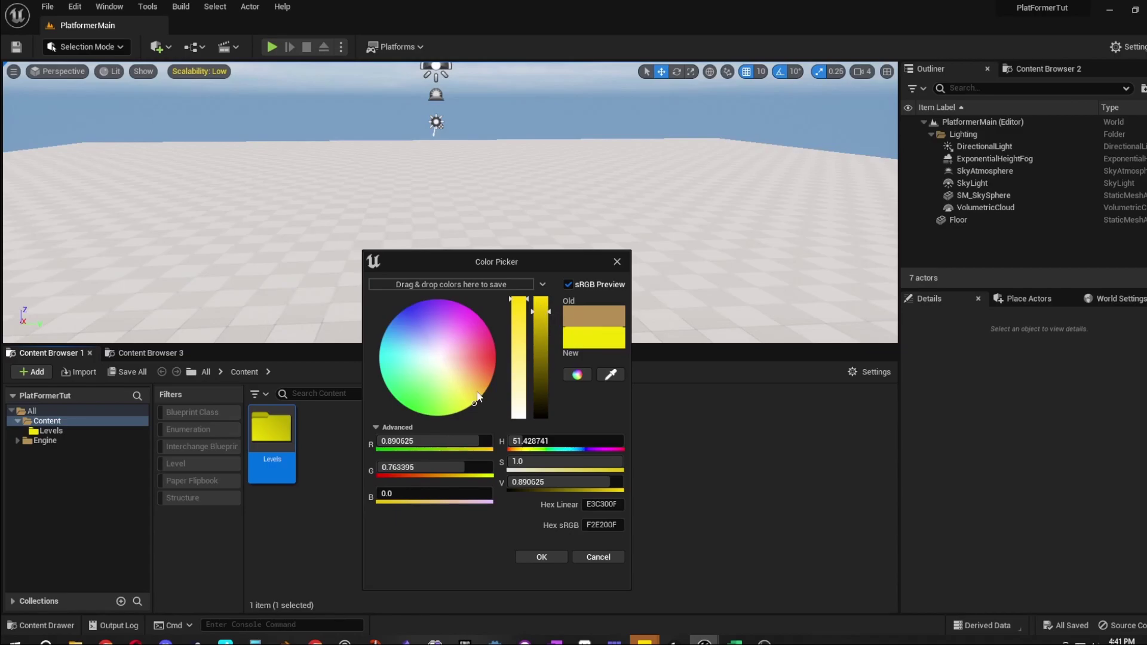
drag(477, 399, 501, 383)
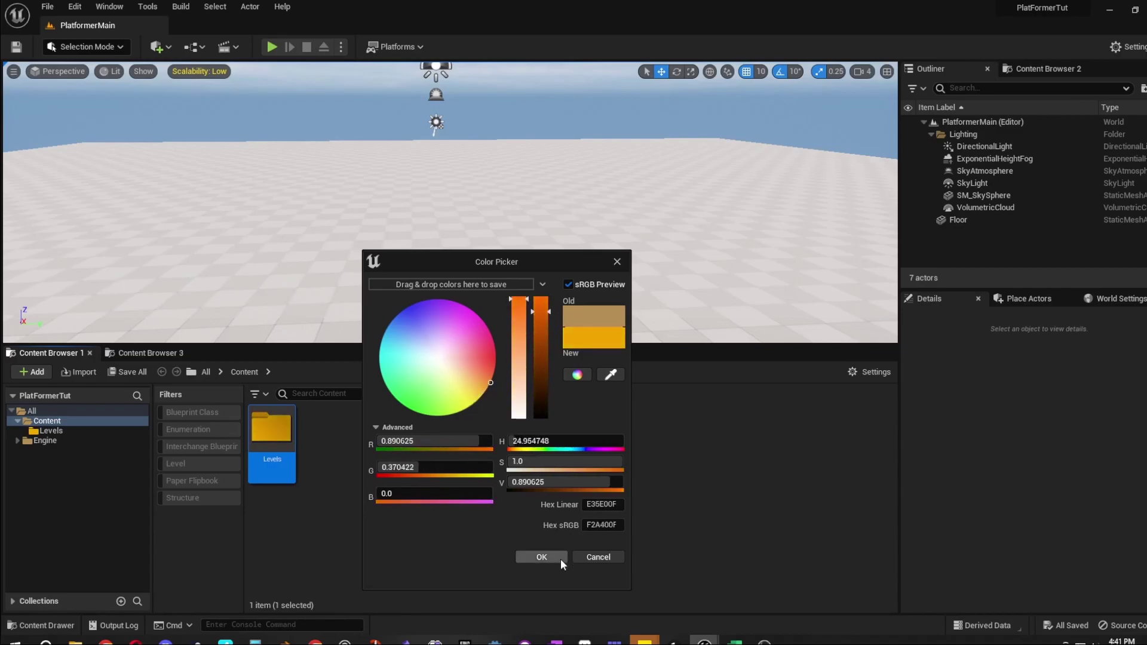
click(542, 557)
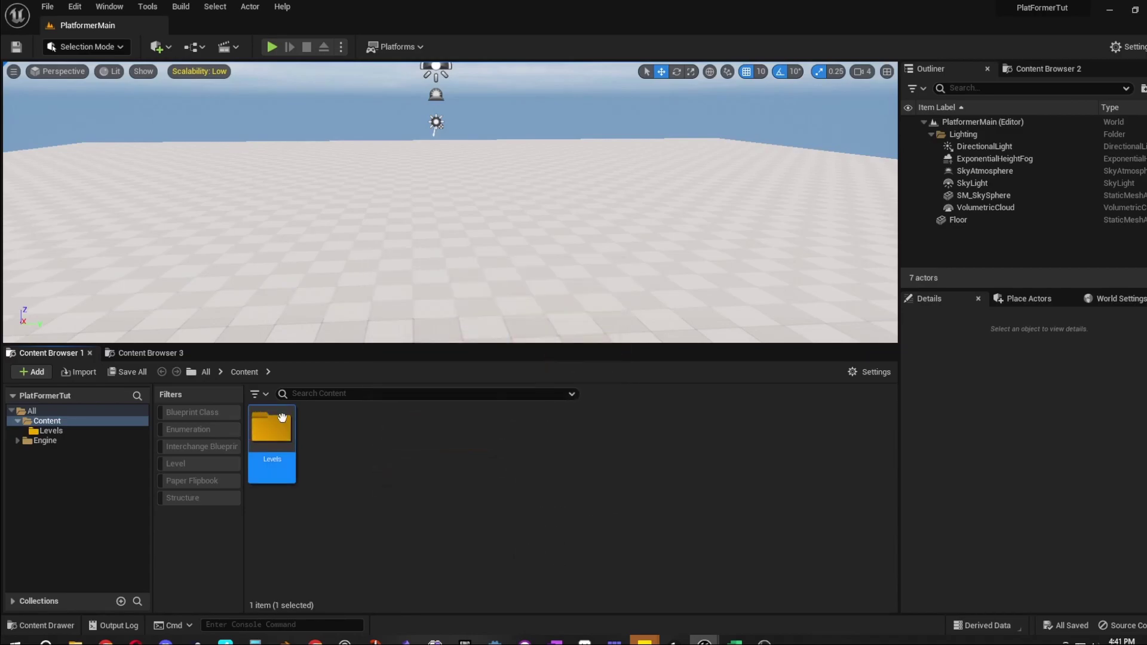
double_click(275, 431)
click(256, 372)
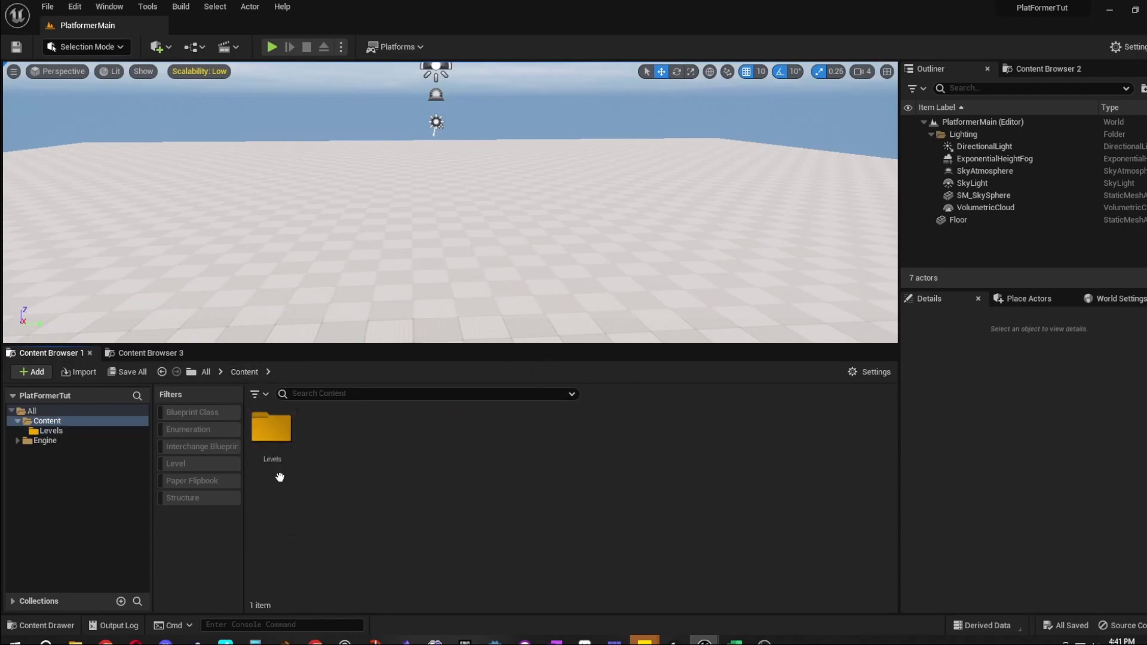
double_click(269, 460)
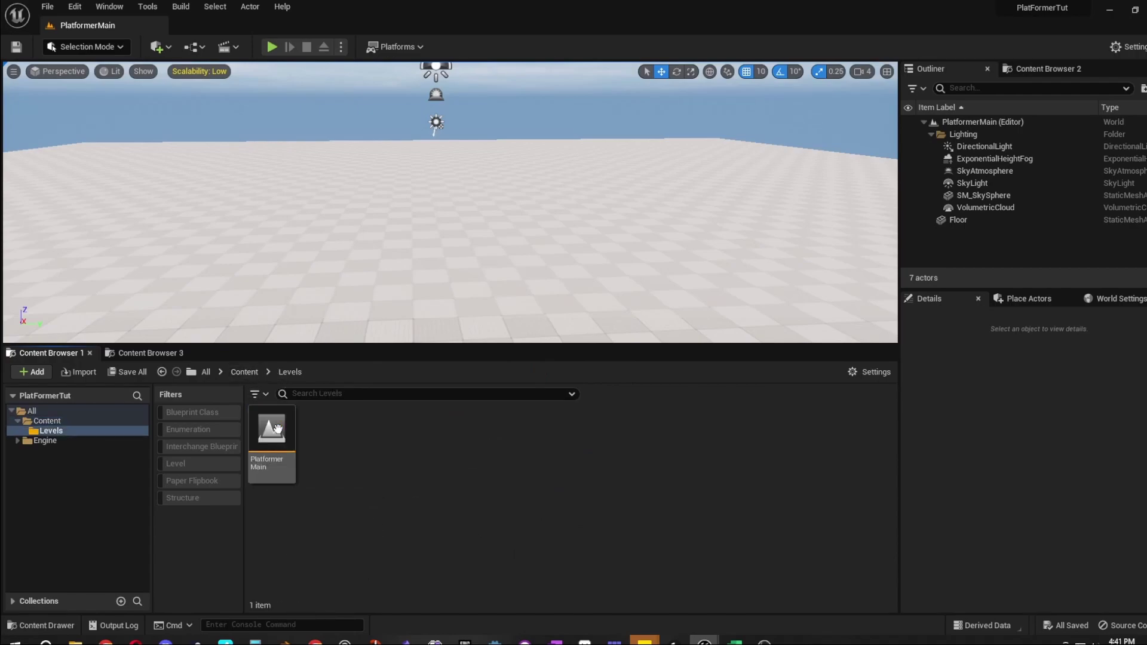
Step: Create a Blueprints folder in Content and colour it blue
click(245, 372)
right_click(330, 427)
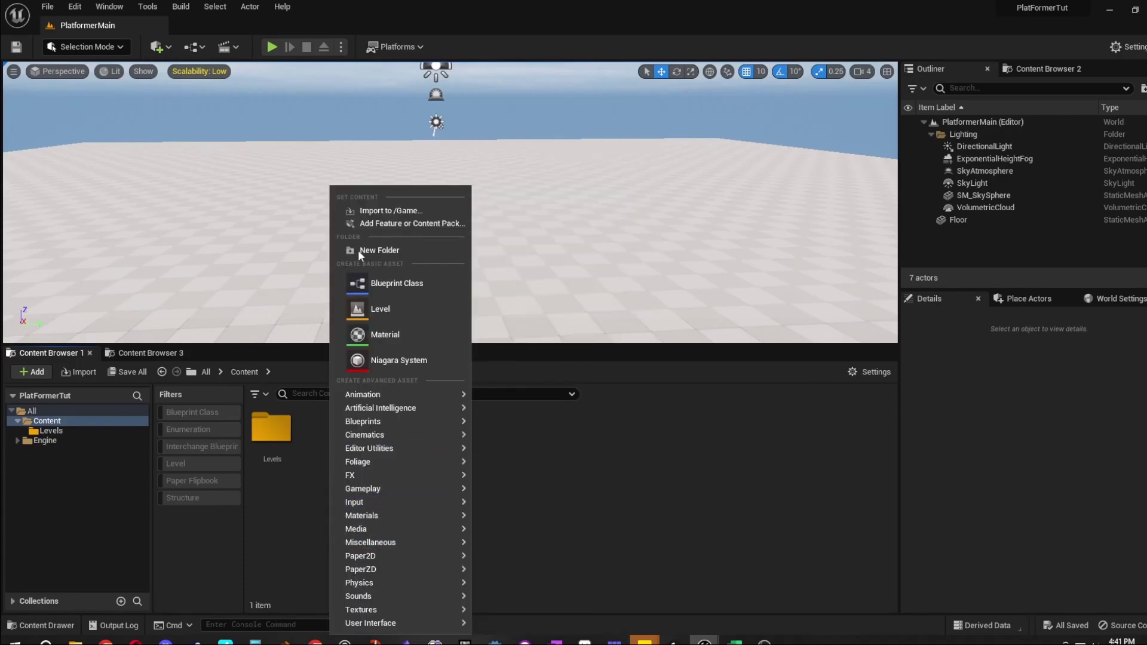
click(363, 251)
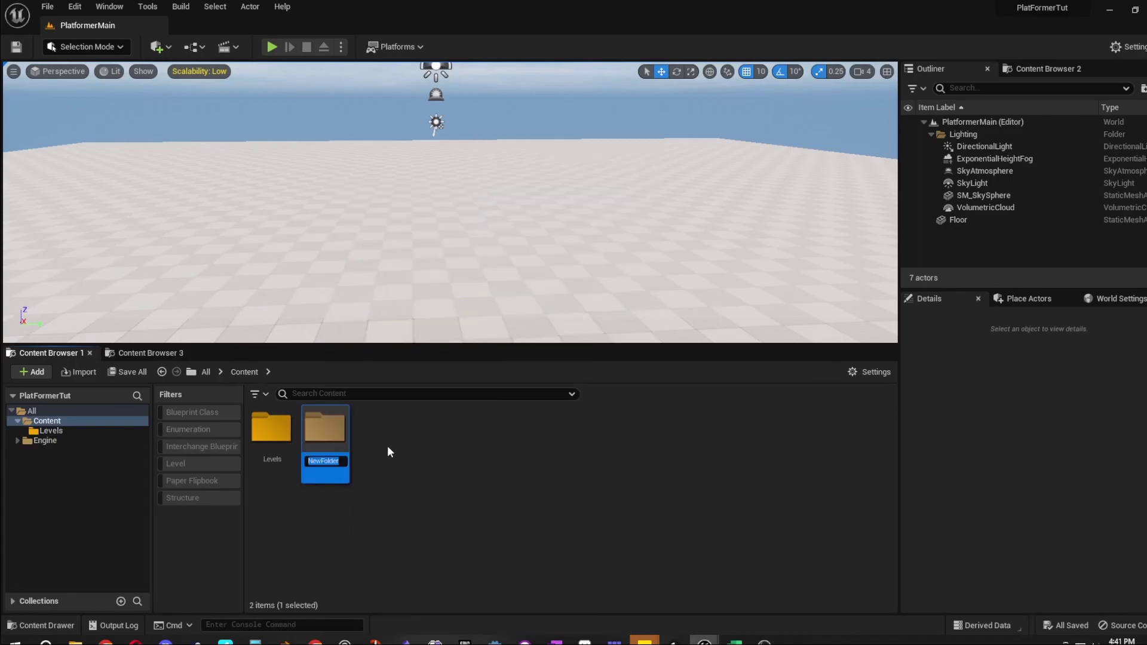
text(Blueprints)
key(Return)
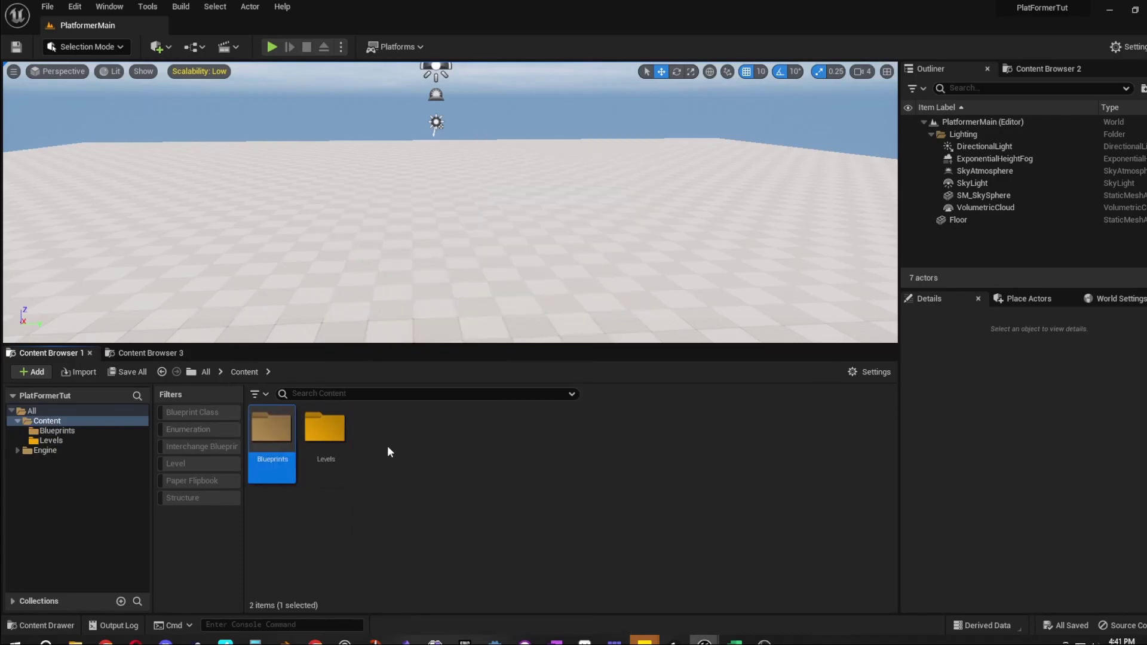
right_click(275, 433)
mouse_move(363, 220)
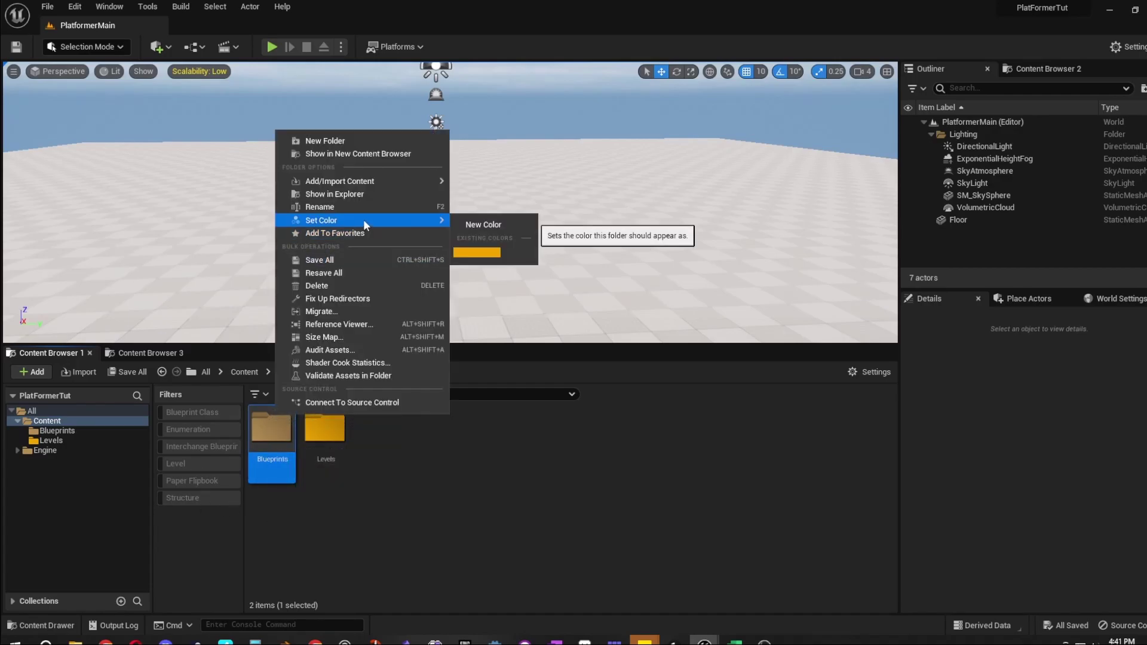
click(484, 223)
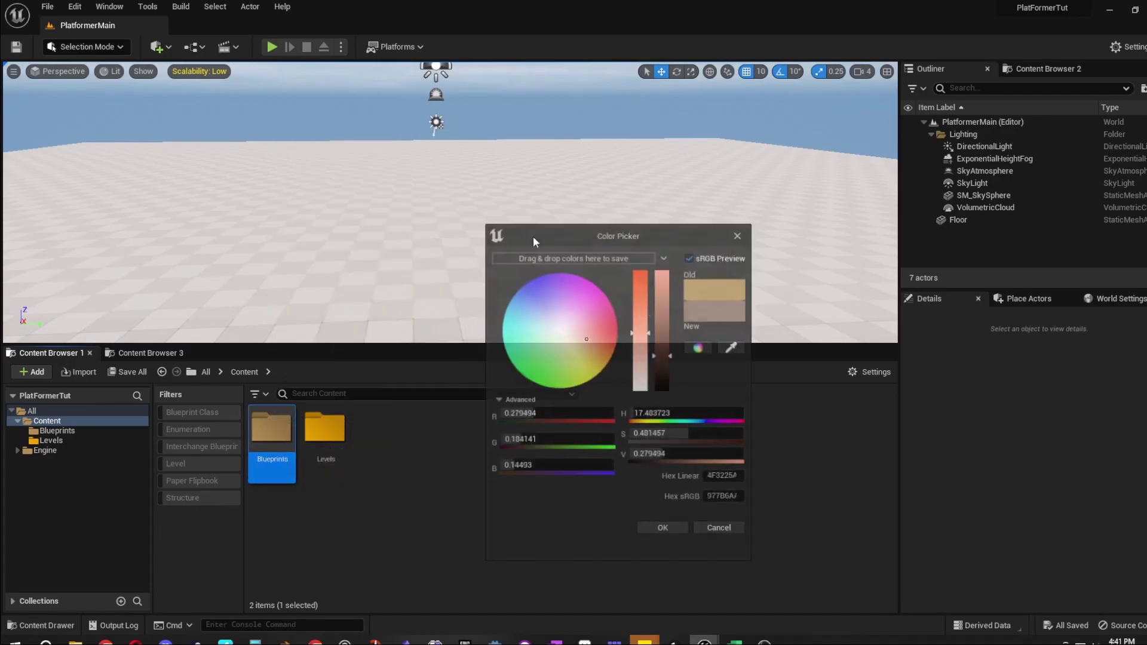
mouse_move(521, 289)
mouse_down()
mouse_move(525, 268)
mouse_move(500, 291)
mouse_up()
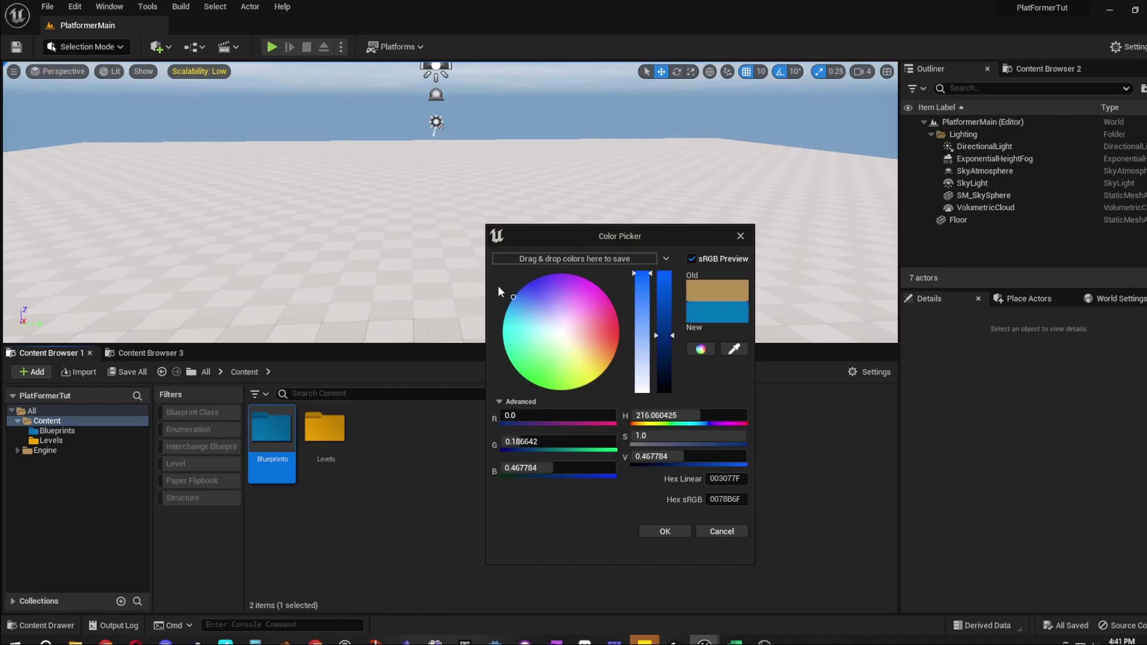
click(657, 533)
Step: Create an Art folder in Content and colour it pink
right_click(383, 440)
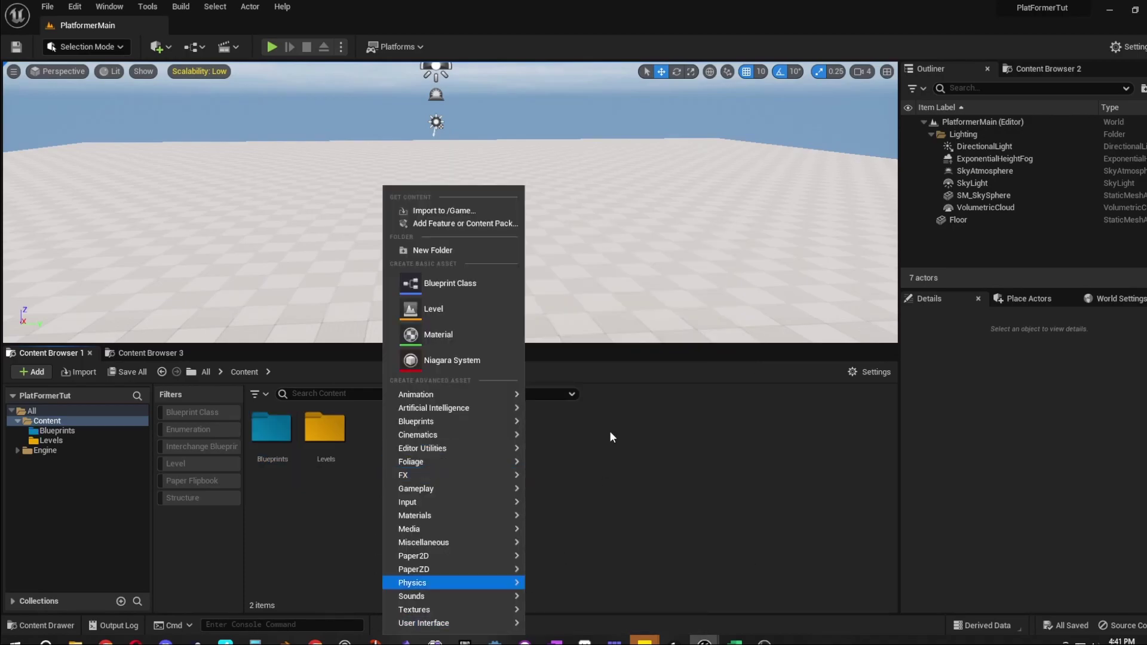
click(432, 250)
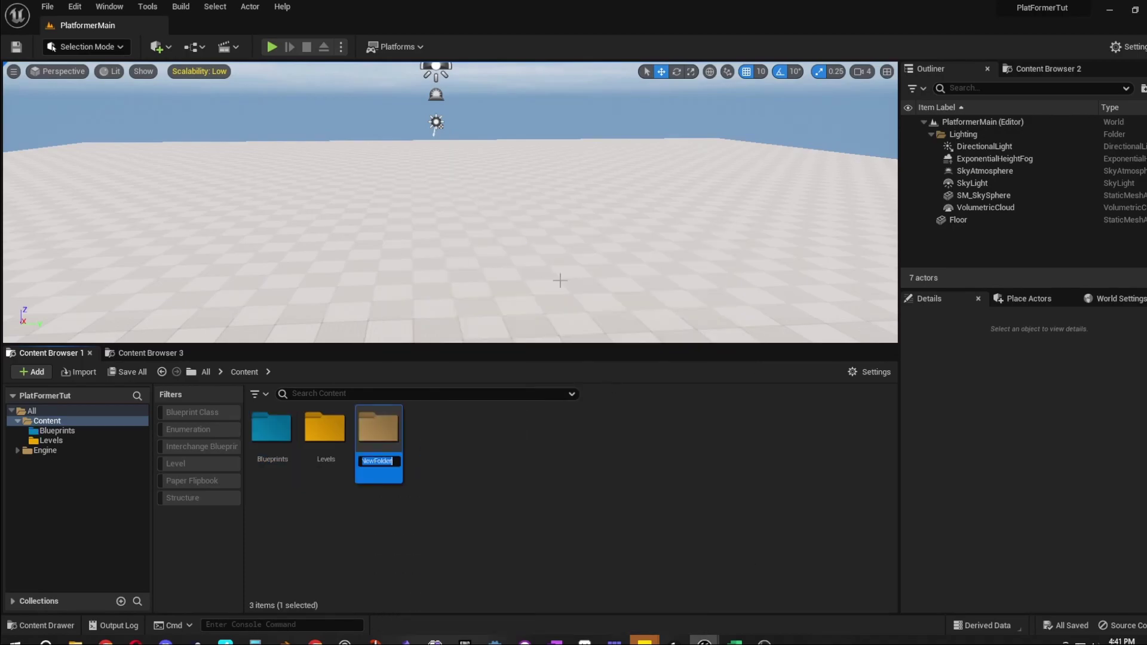
text(Art)
key(Return)
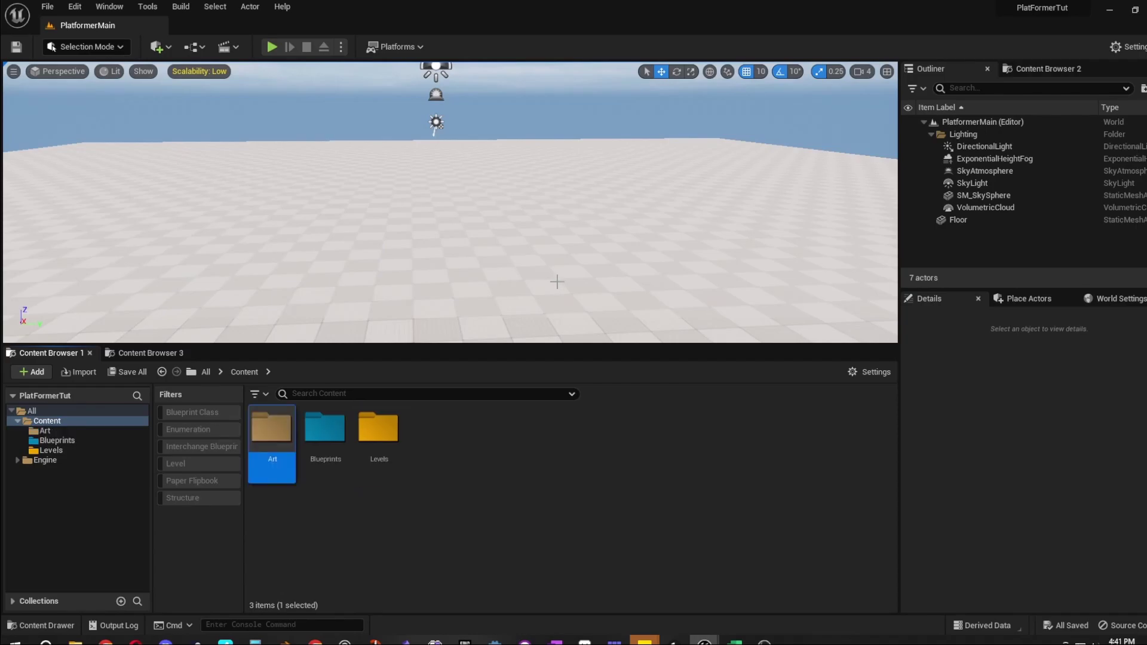
right_click(278, 437)
mouse_move(447, 238)
click(490, 241)
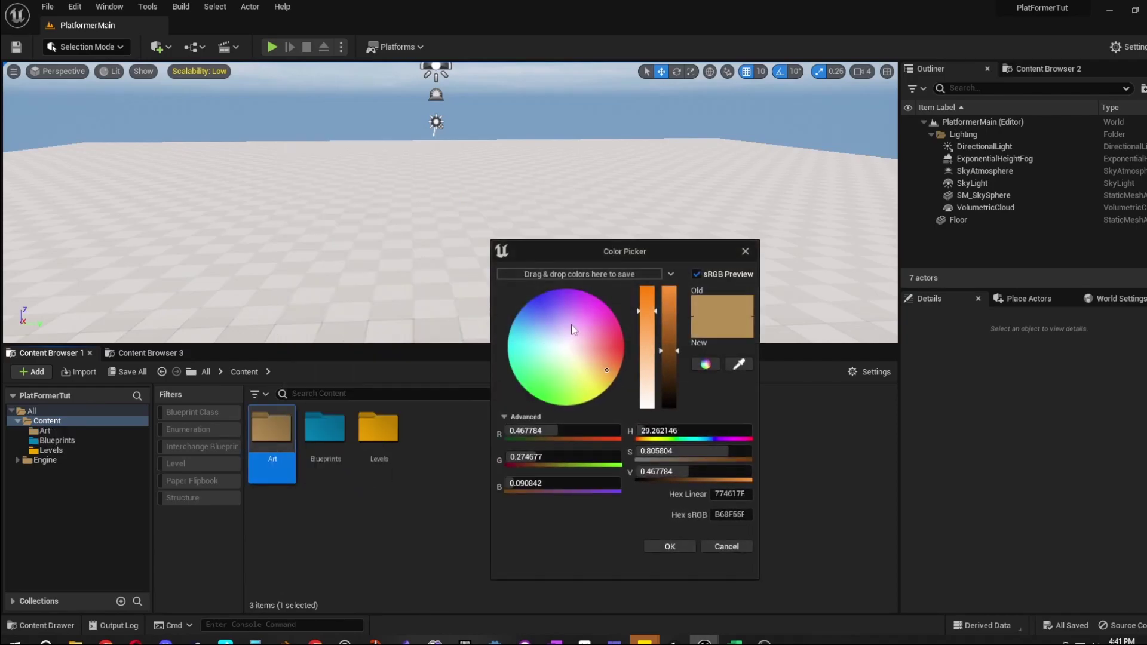
mouse_move(607, 314)
mouse_down()
mouse_move(615, 306)
mouse_move(627, 324)
mouse_move(607, 327)
mouse_up()
drag(669, 351, 675, 319)
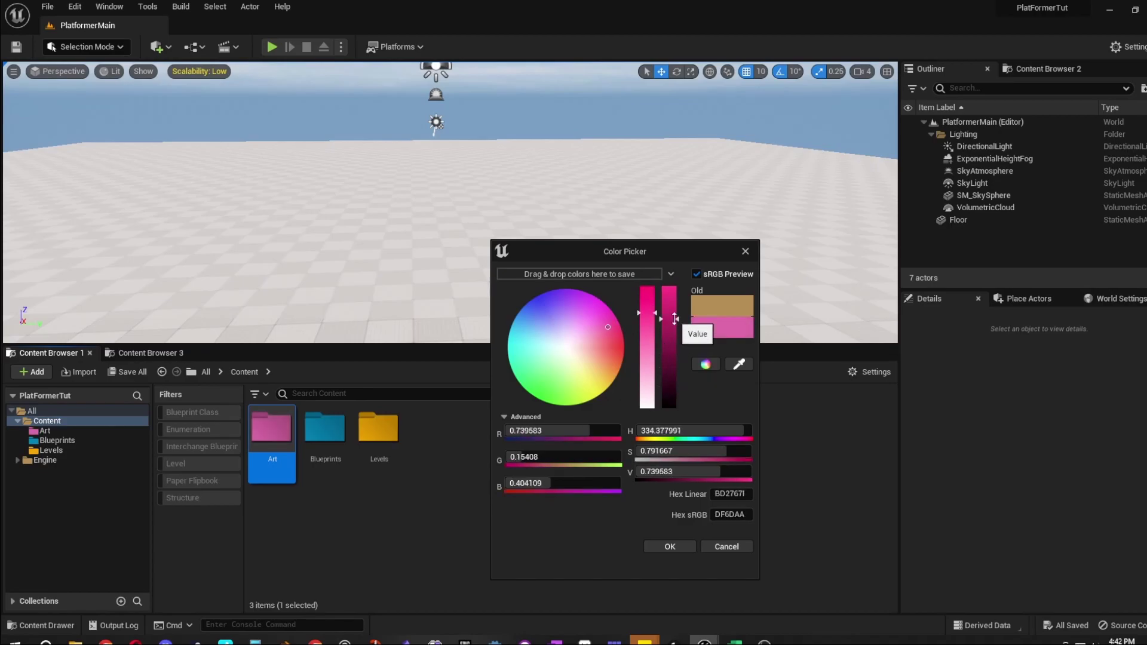
click(670, 547)
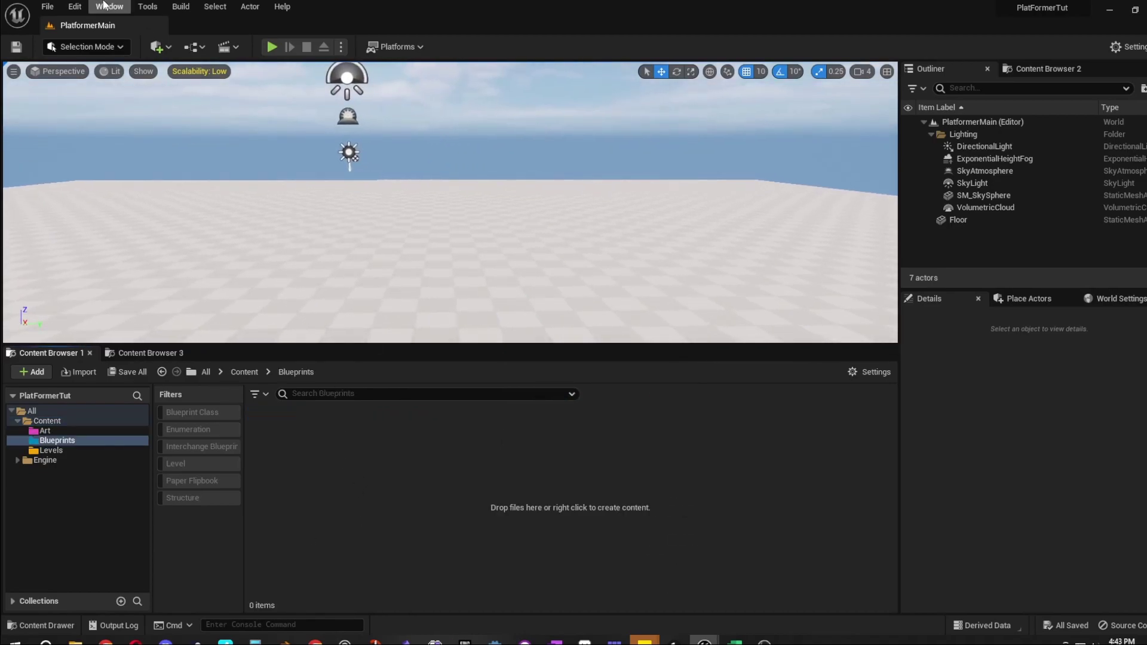
click(73, 10)
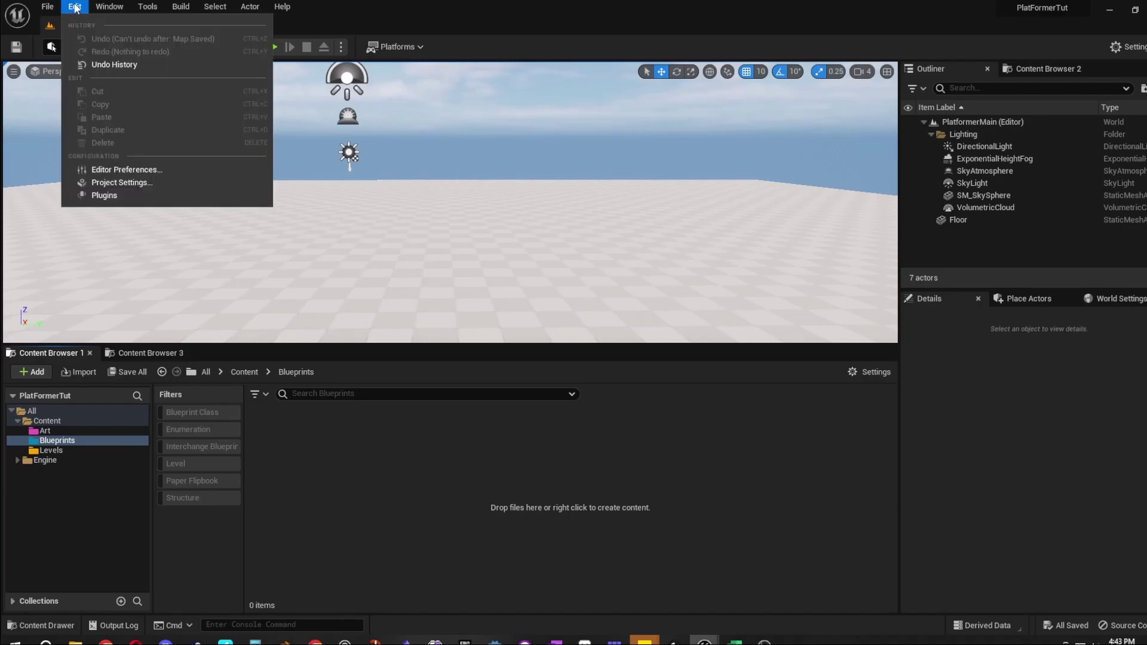
click(130, 183)
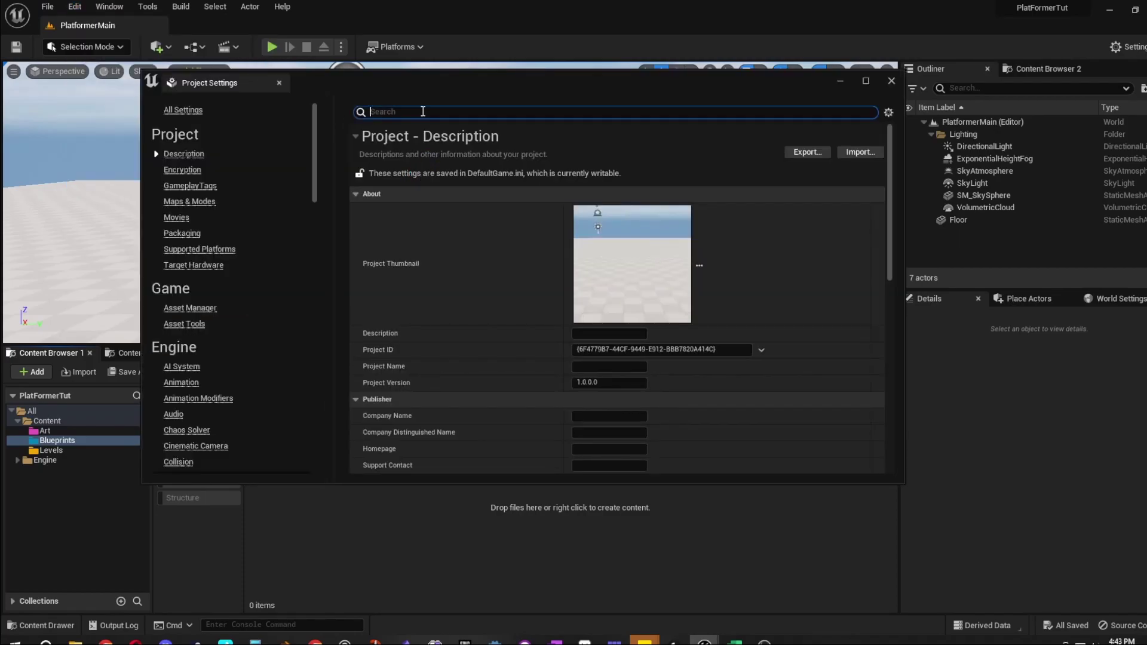
text(auto)
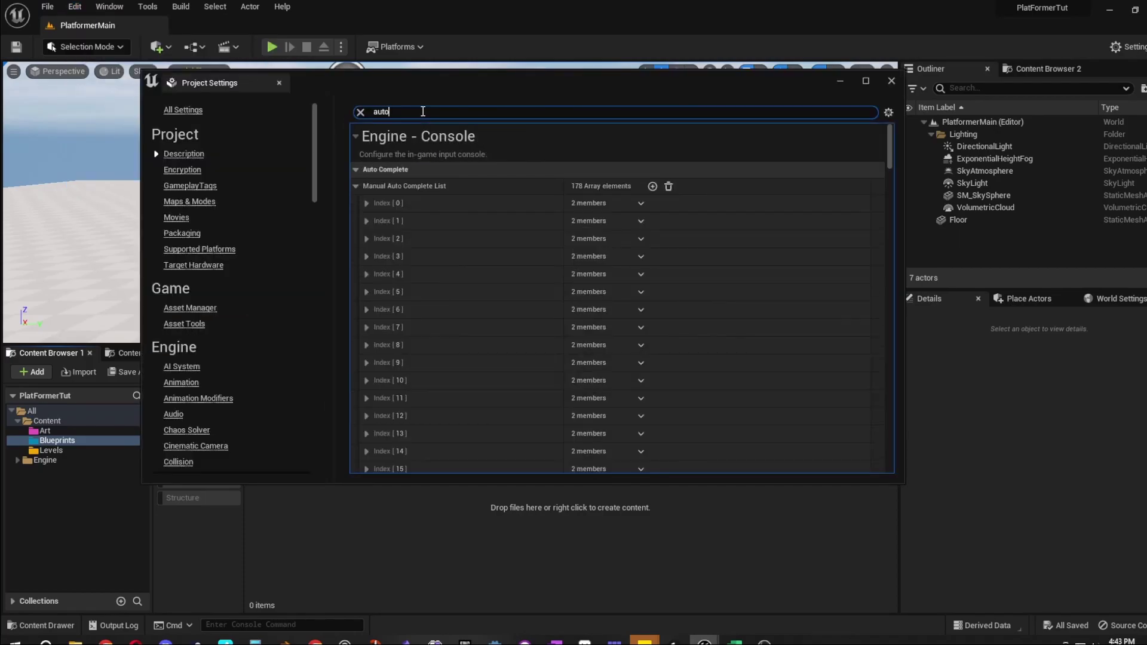
text( expo)
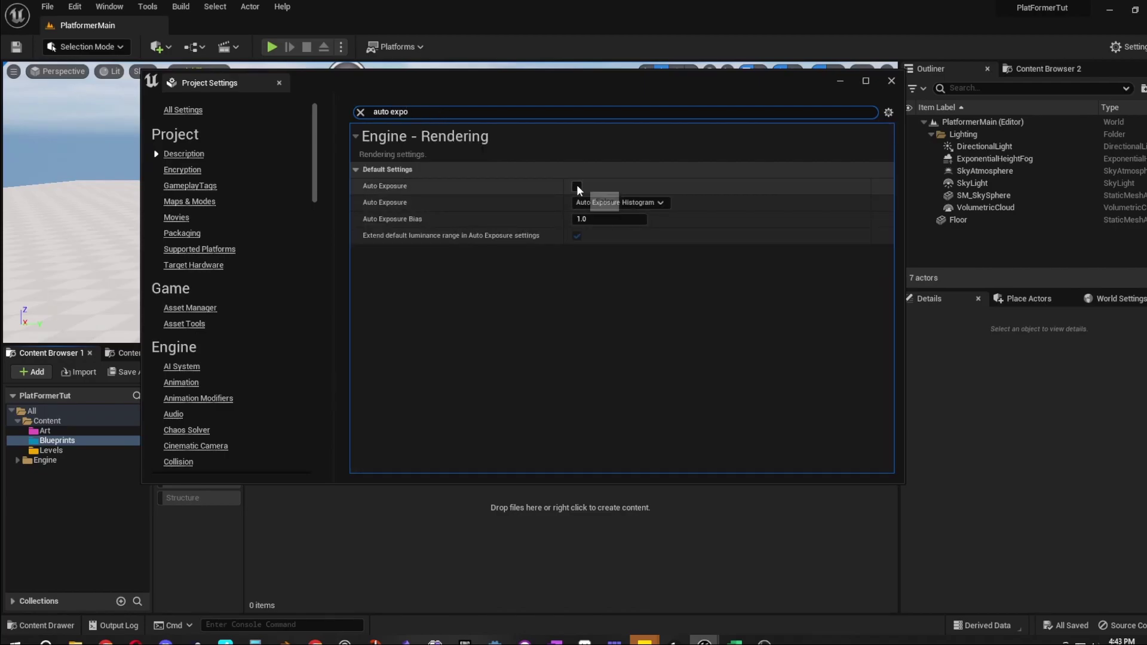
drag(496, 85, 558, 341)
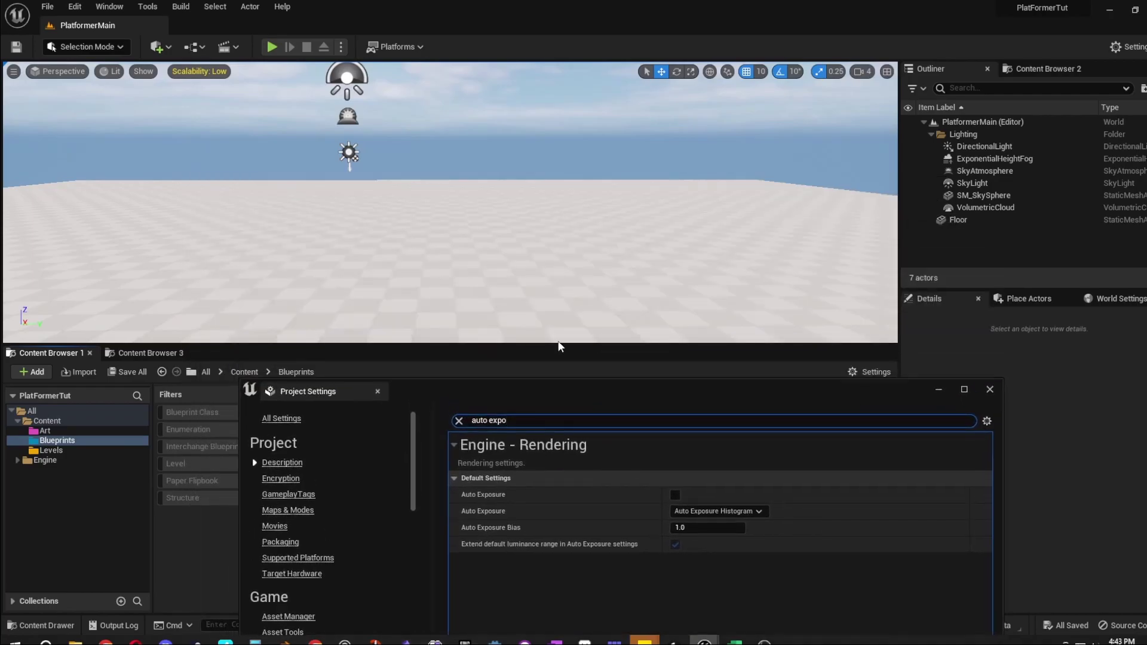
click(675, 494)
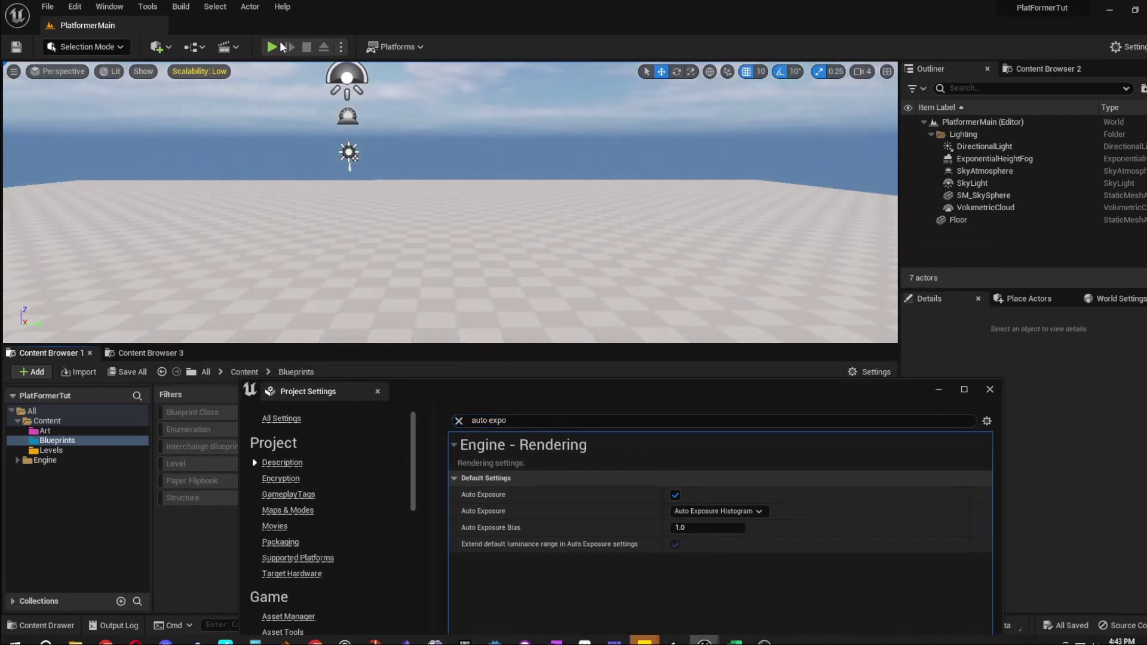
click(272, 46)
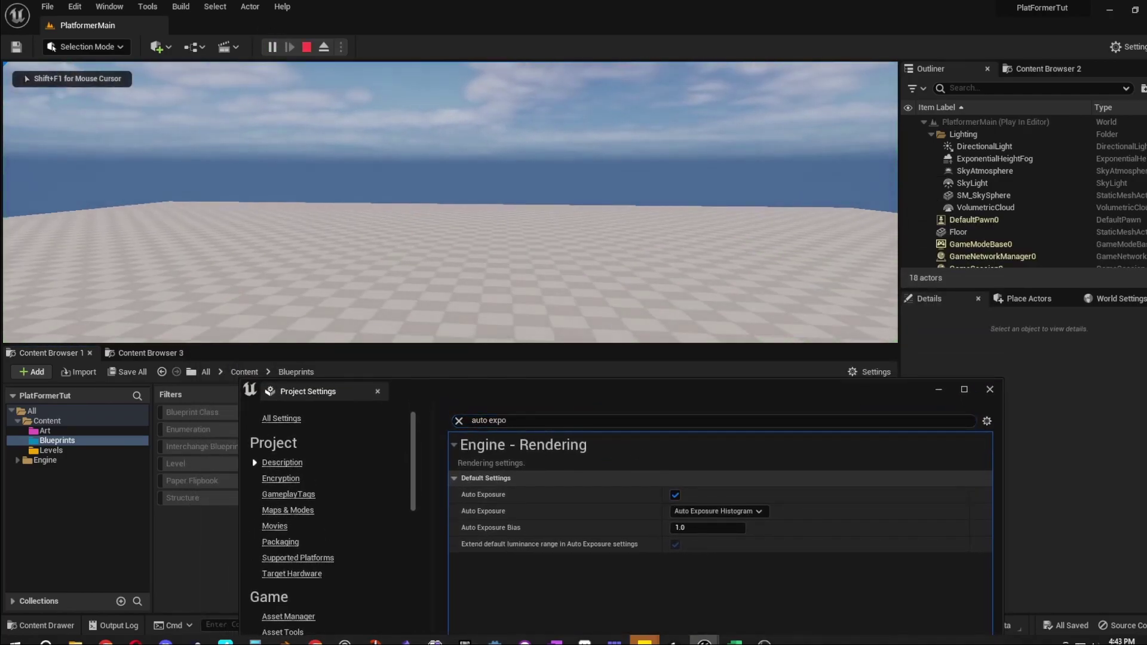
key(Escape)
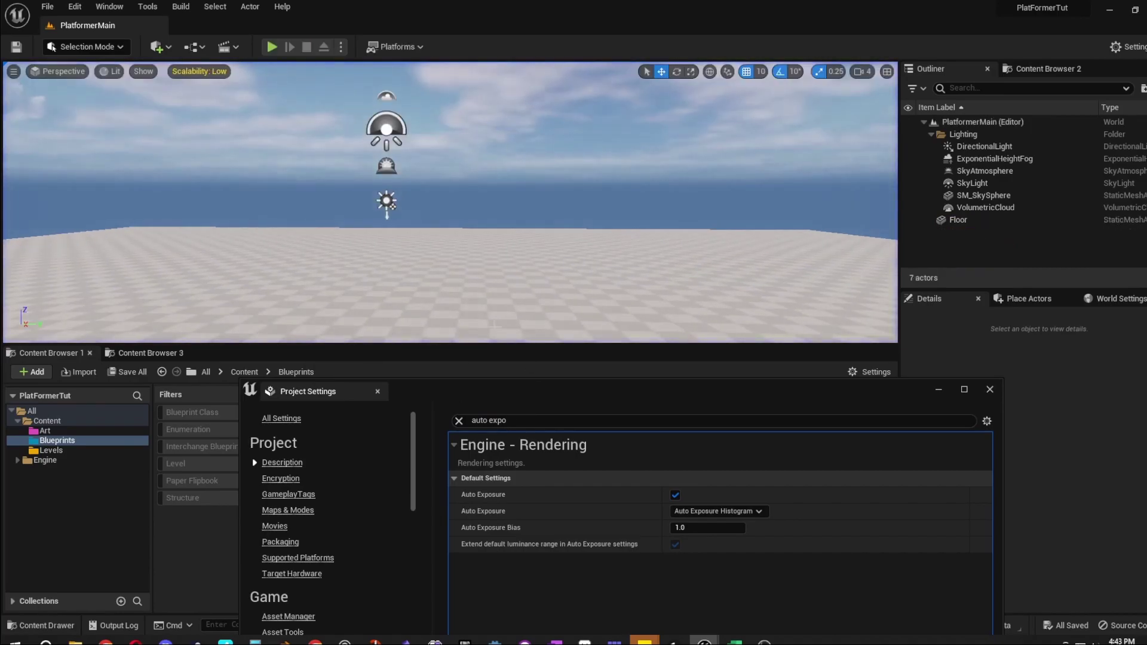
drag(540, 394, 501, 199)
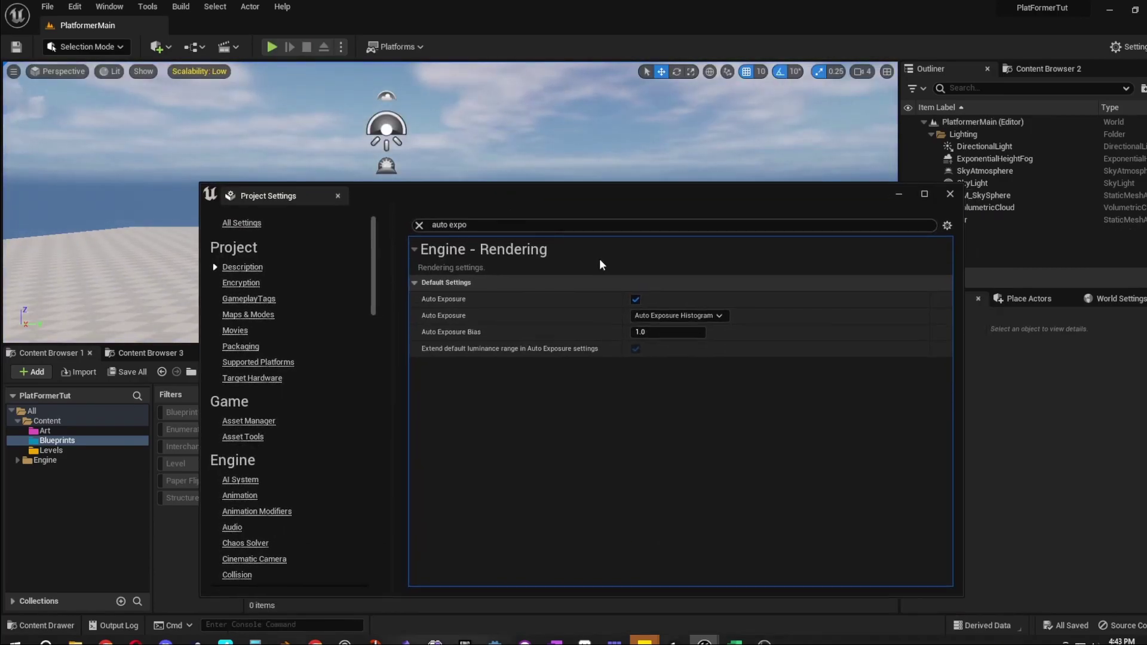
click(634, 301)
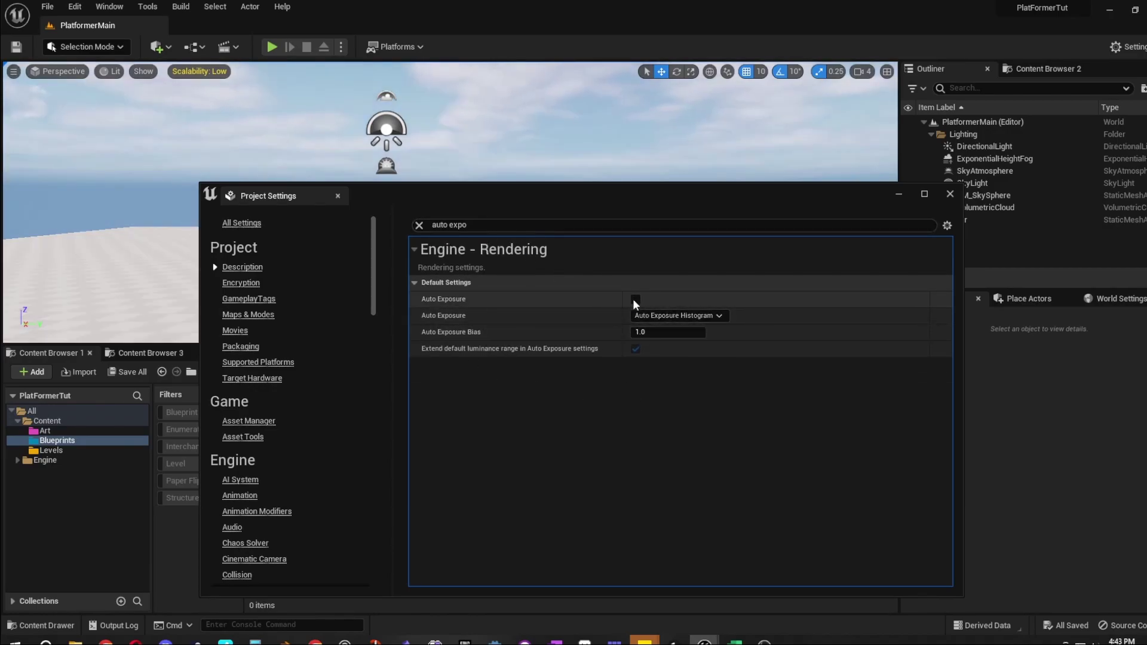
click(484, 226)
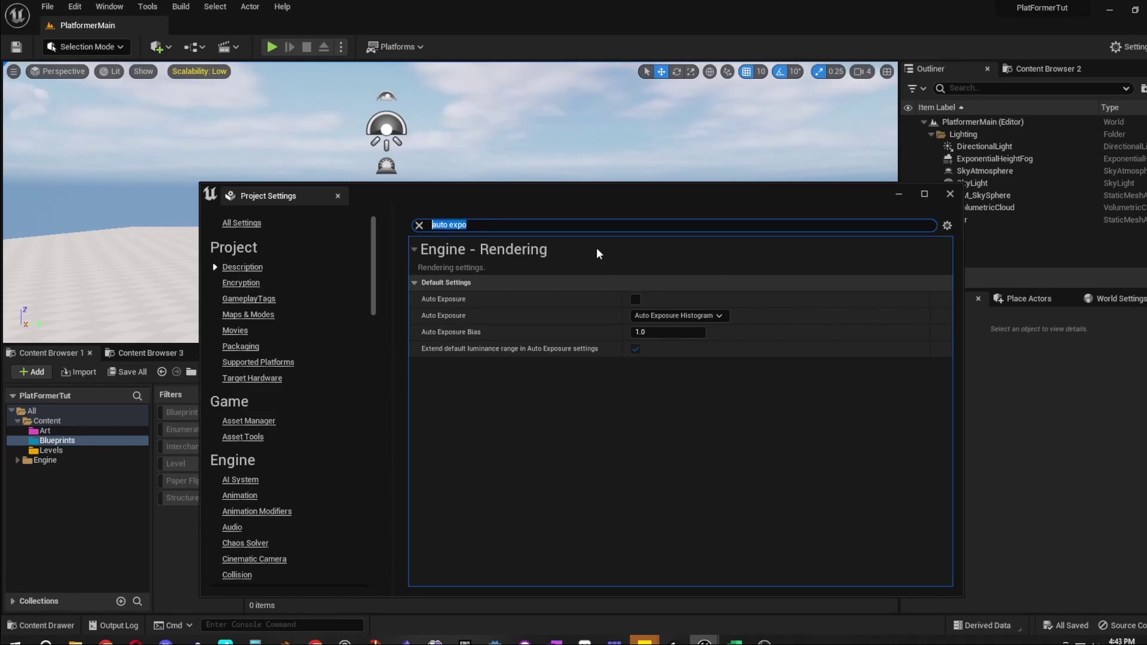
text(anti al)
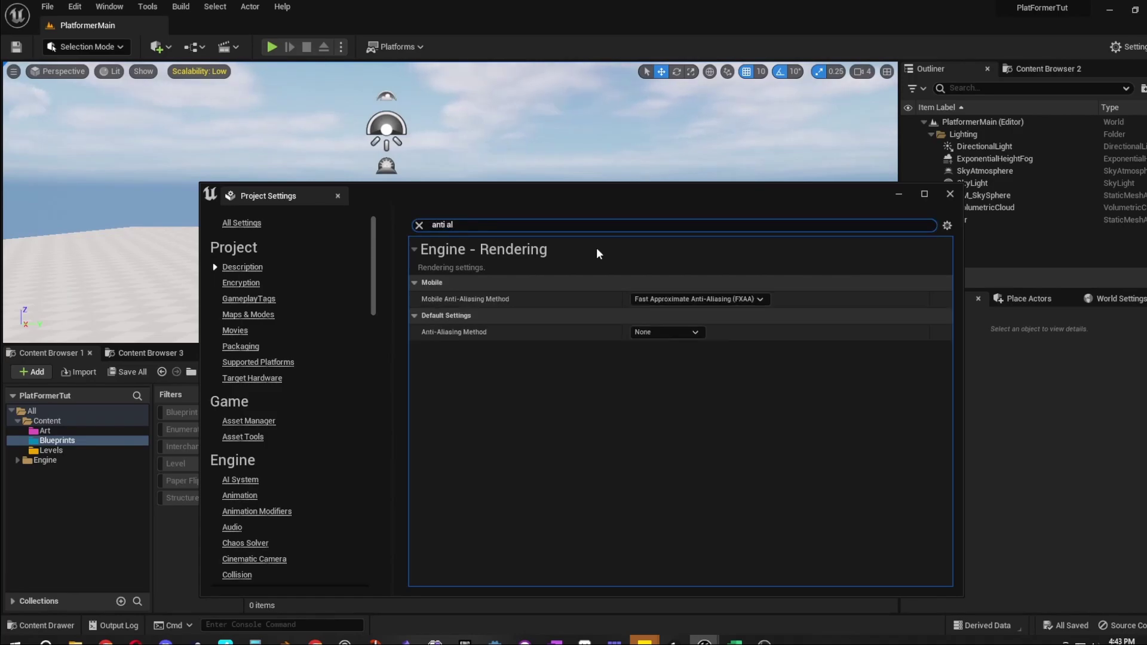
click(660, 296)
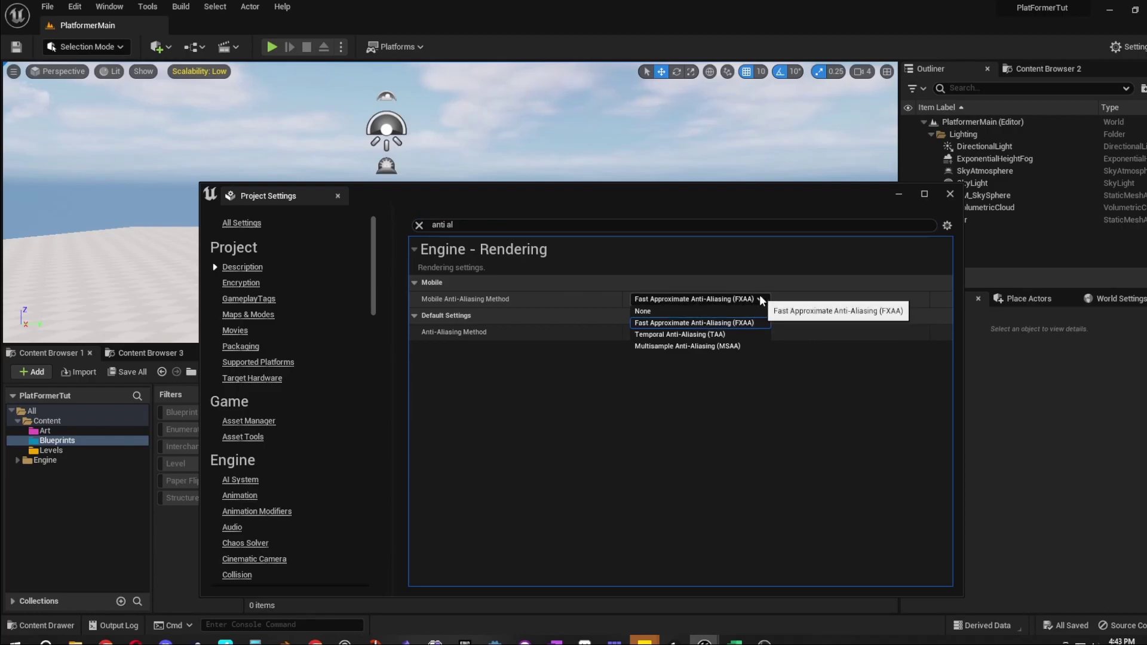
click(733, 333)
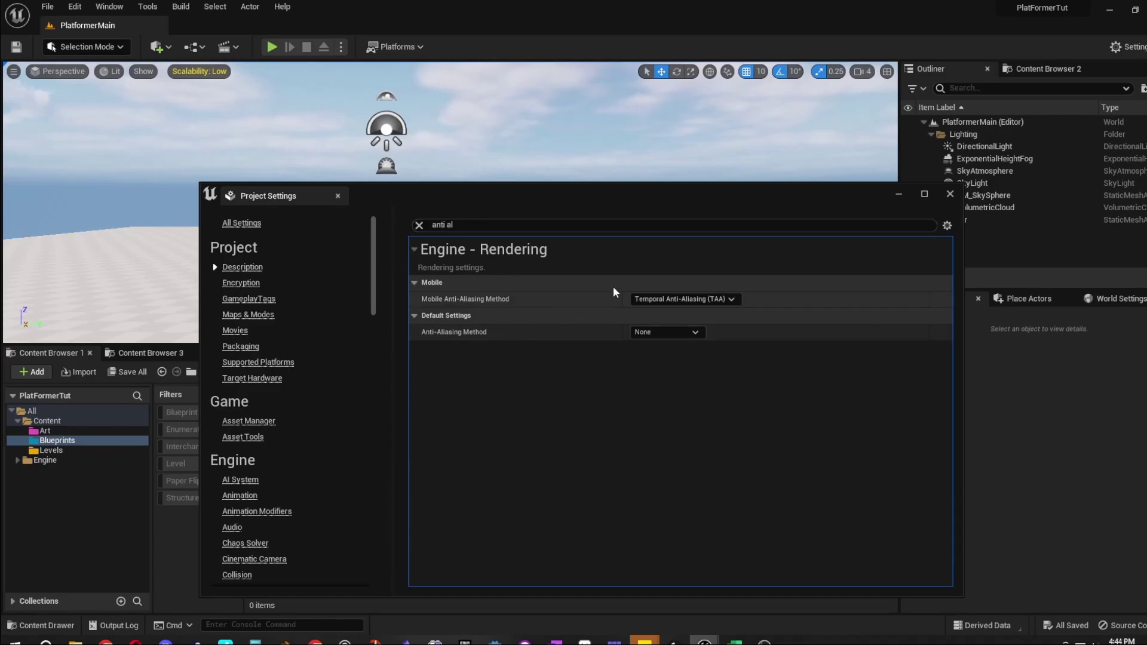
click(662, 298)
click(665, 325)
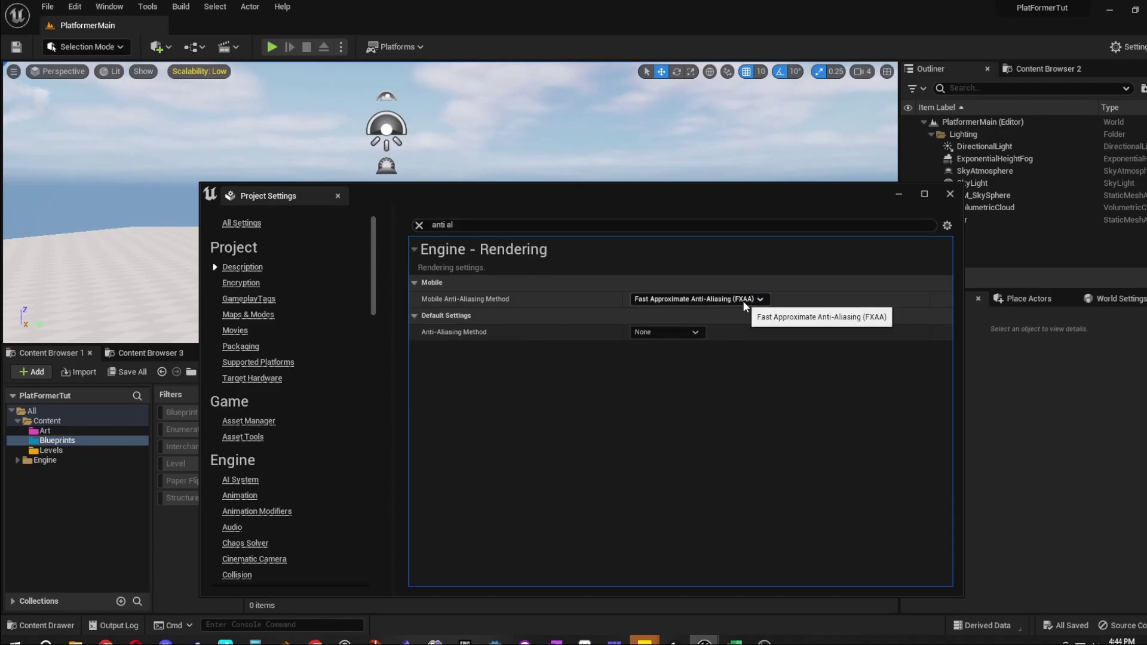
click(408, 226)
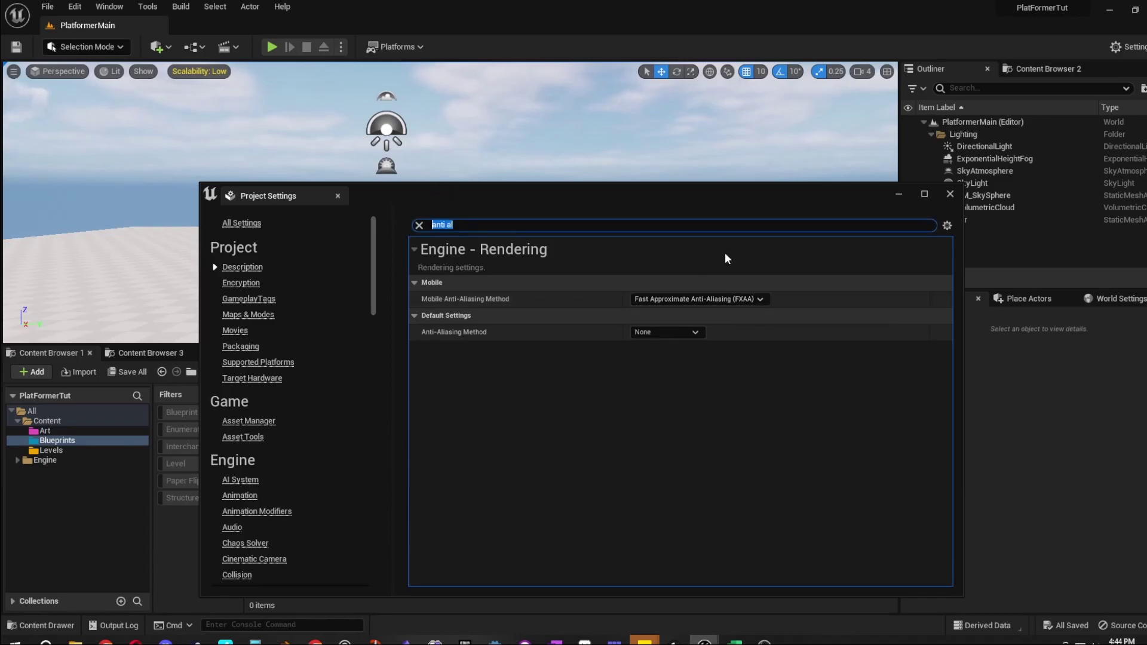
text(mo)
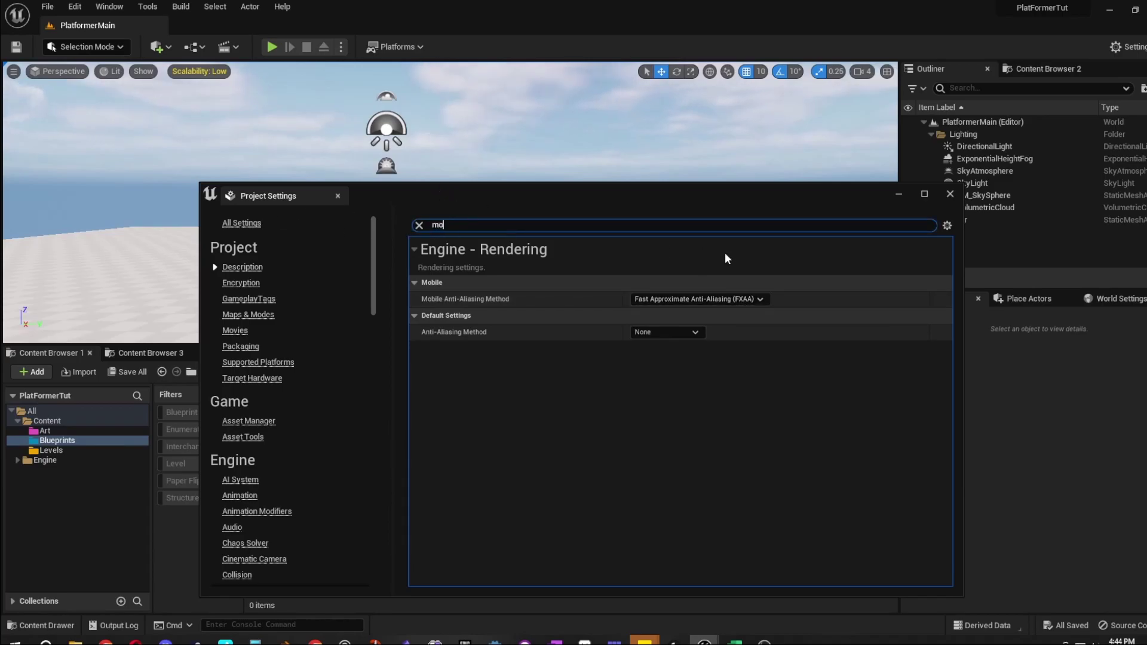
text(tion bl)
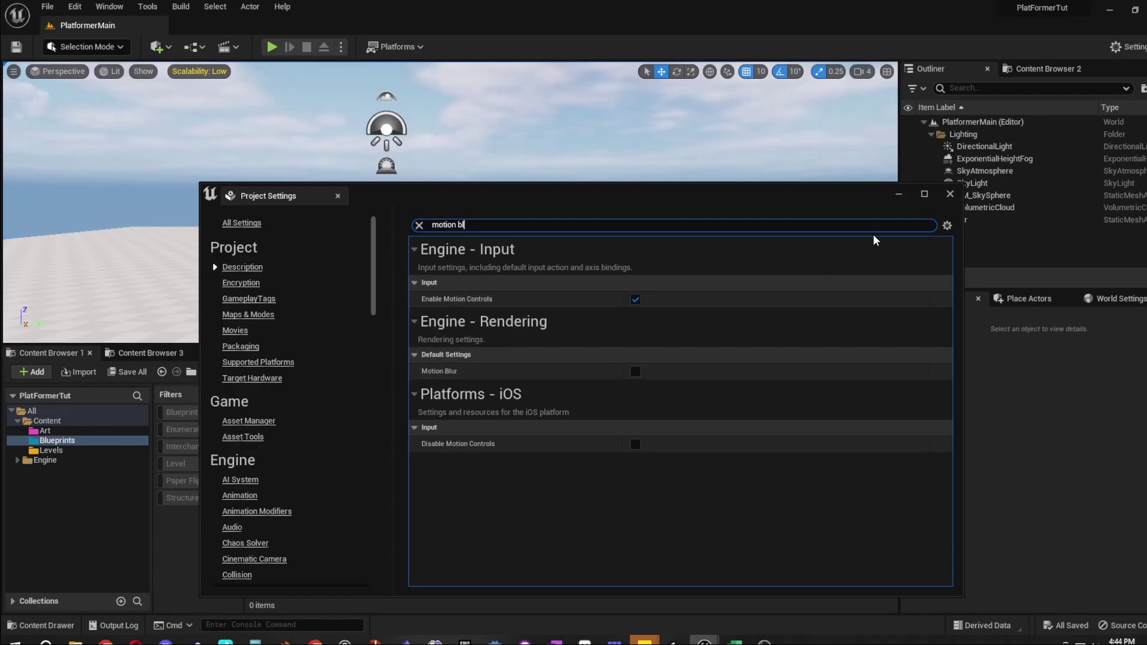
click(950, 195)
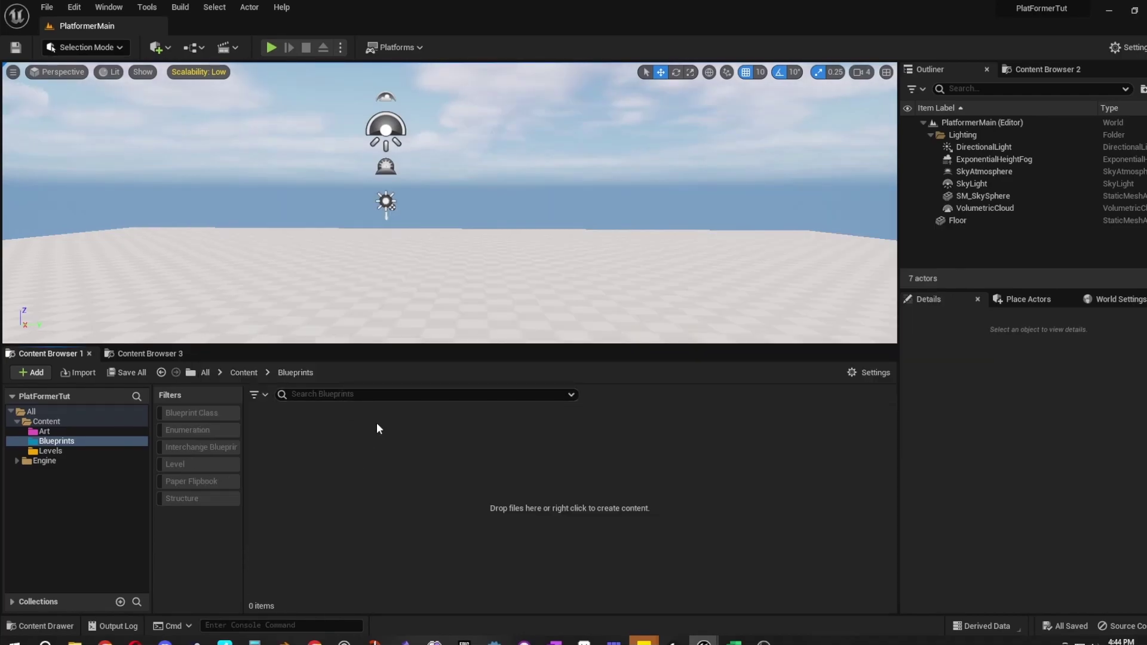
Step: Create a new Blueprint class with PaperZDCharacter as its parent
right_drag(440, 312, 439, 311)
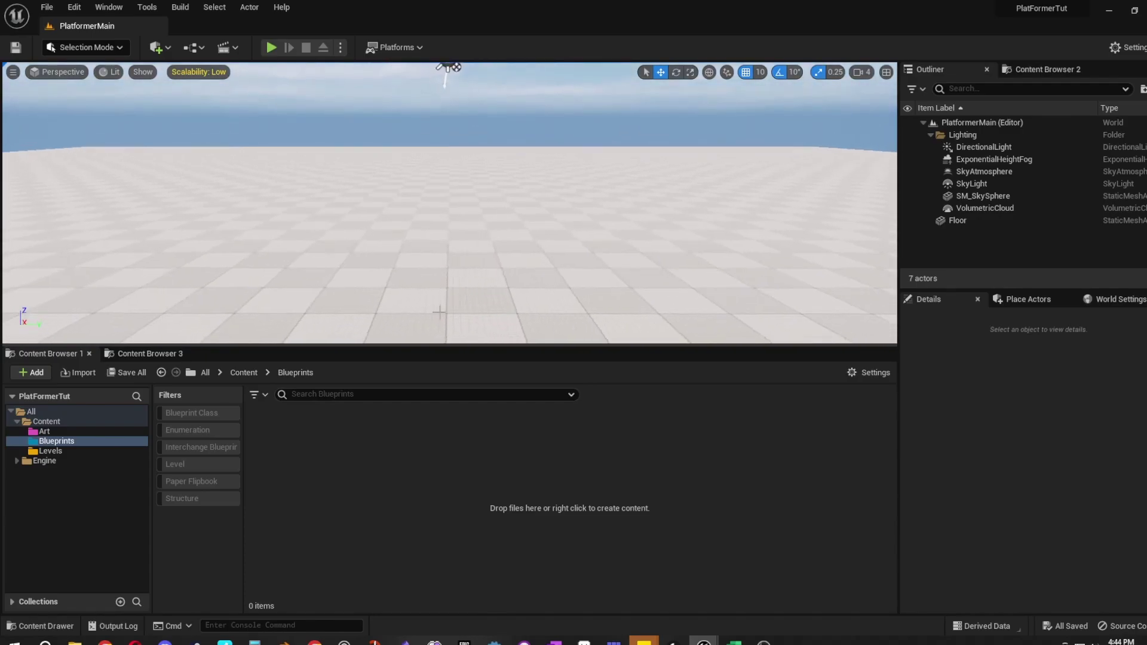
right_click(307, 441)
click(300, 441)
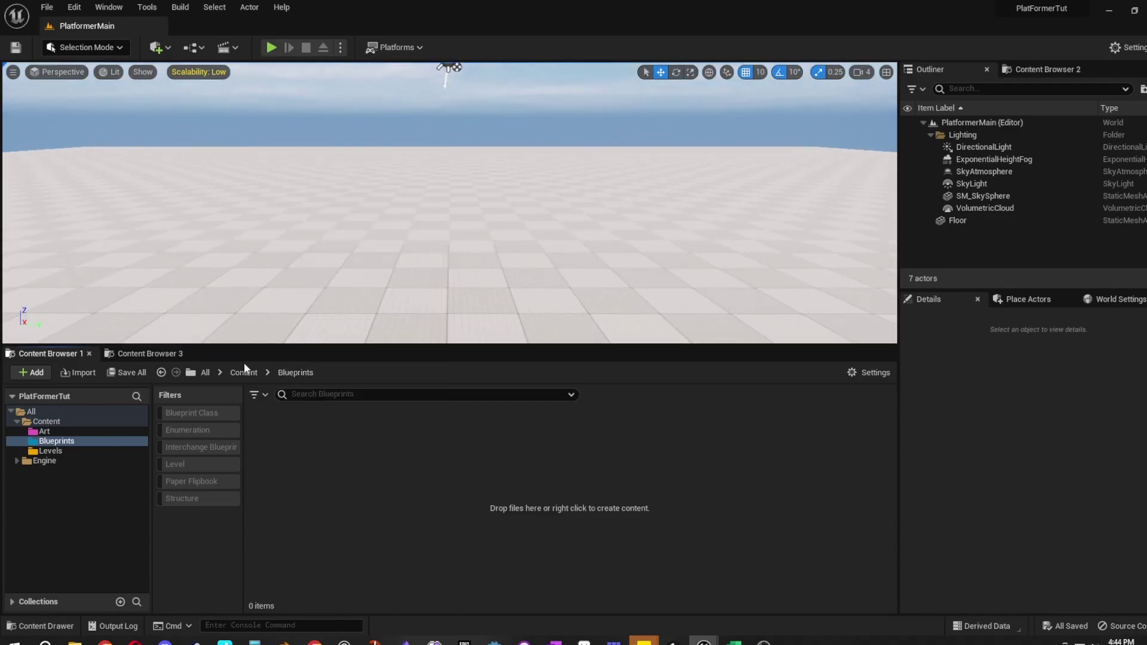
right_click(293, 439)
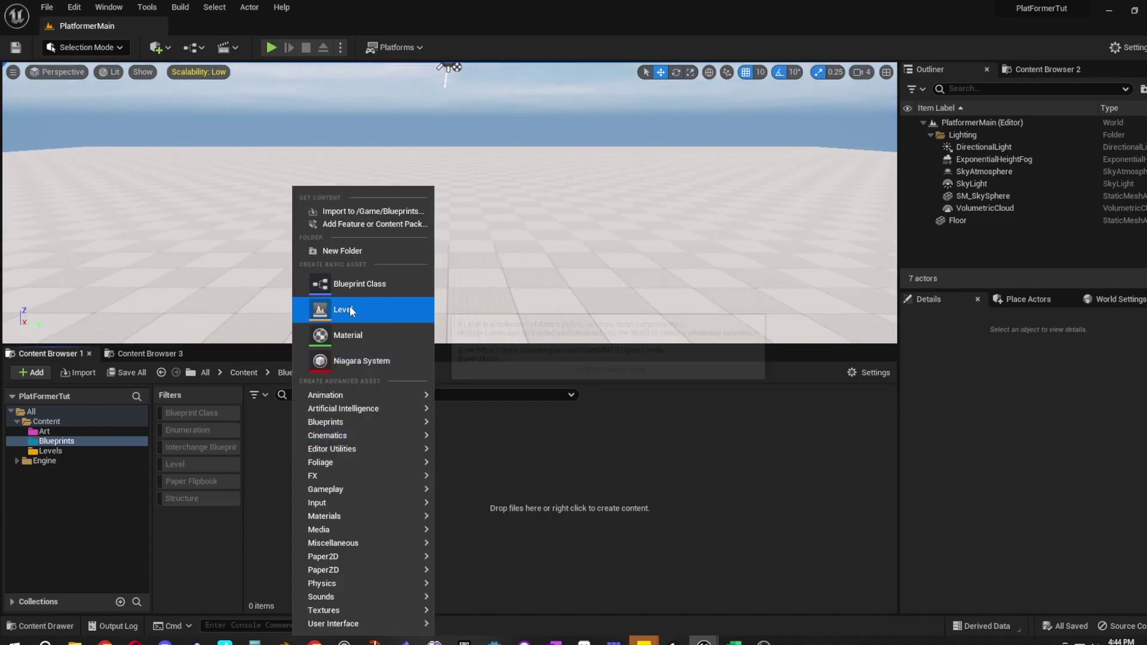
click(347, 282)
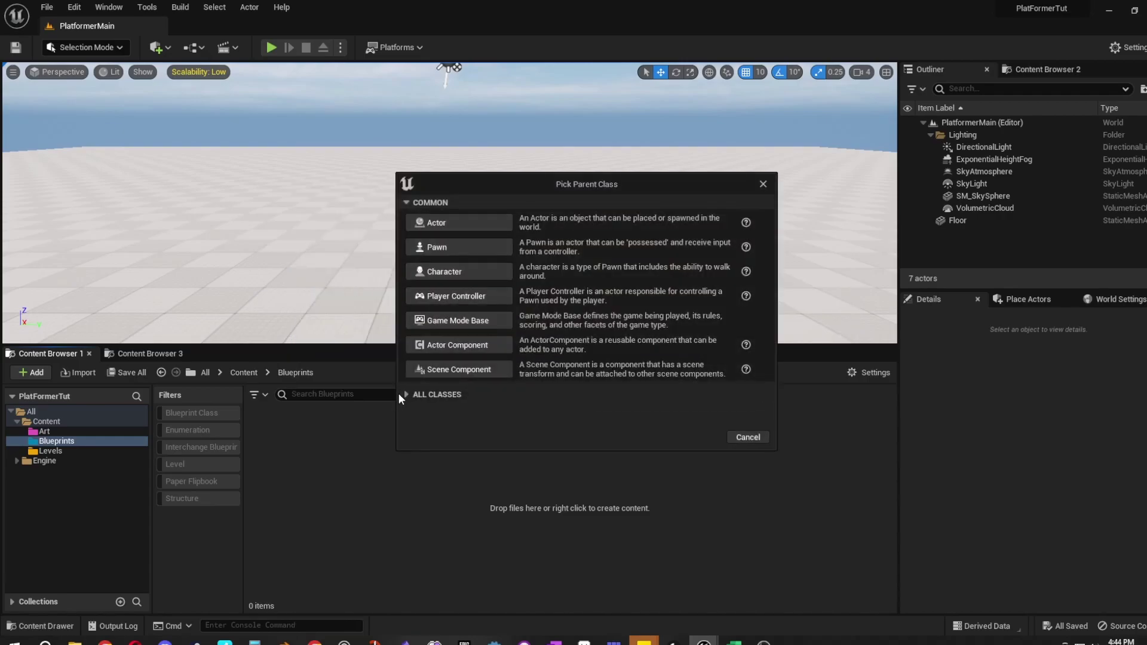
click(407, 395)
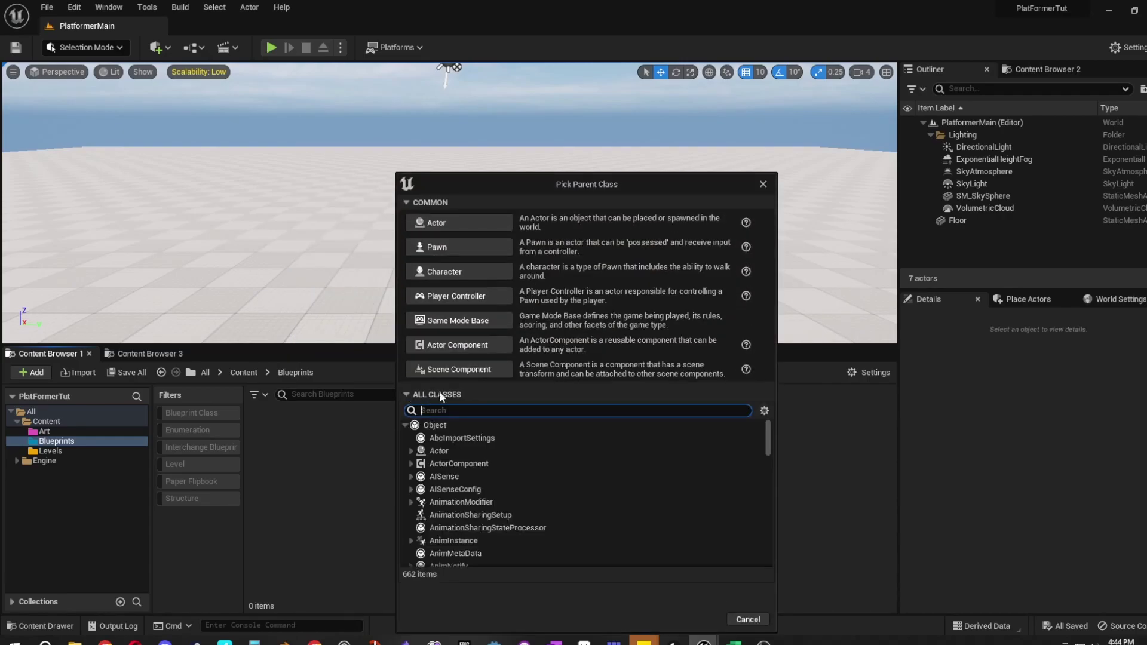
text(paperz)
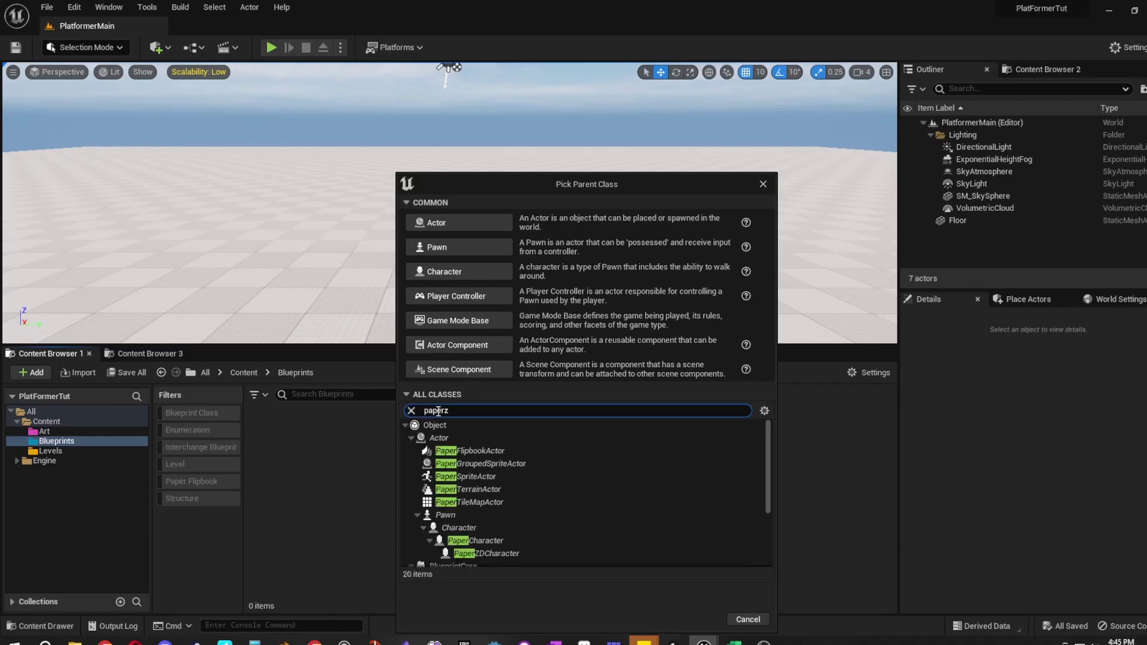
text(d)
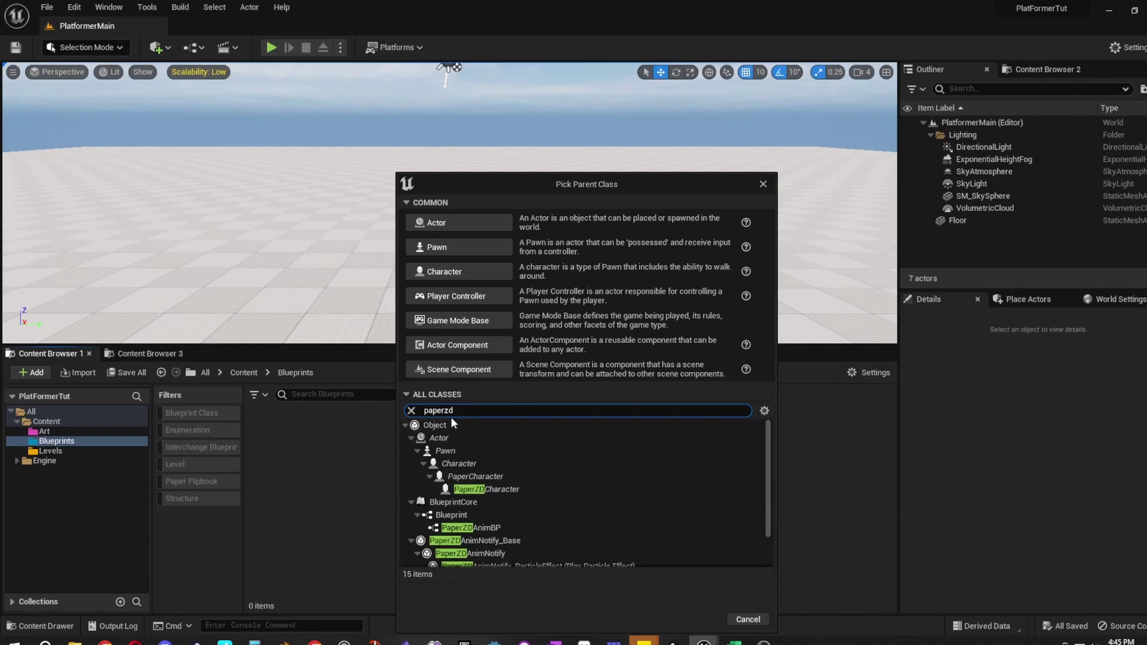
click(510, 492)
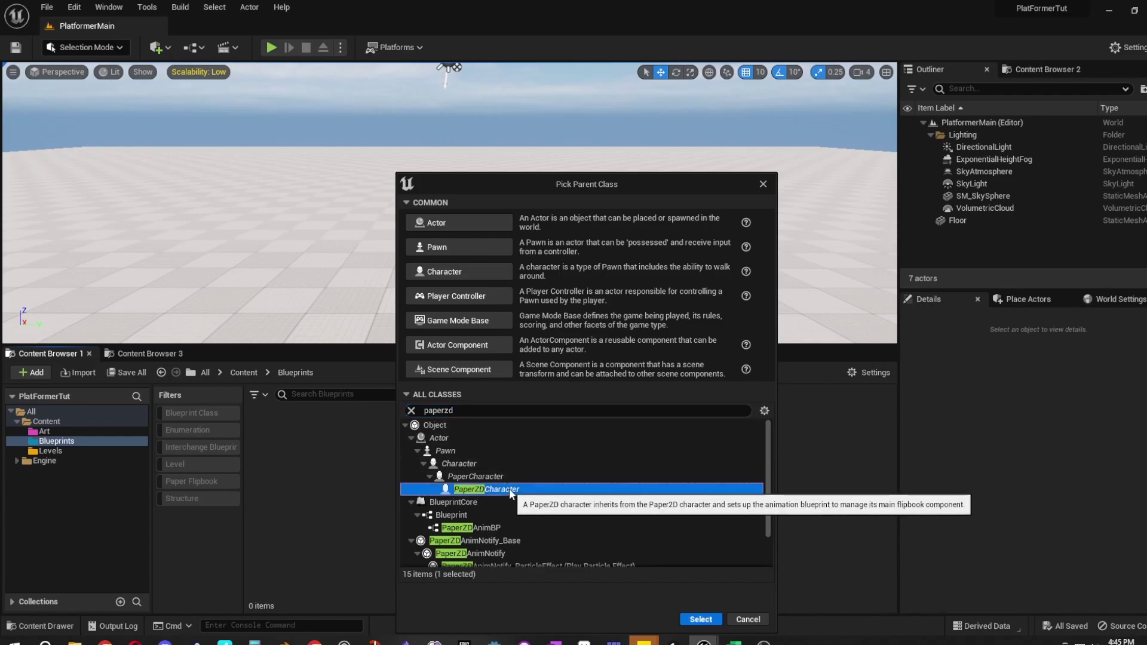
click(700, 620)
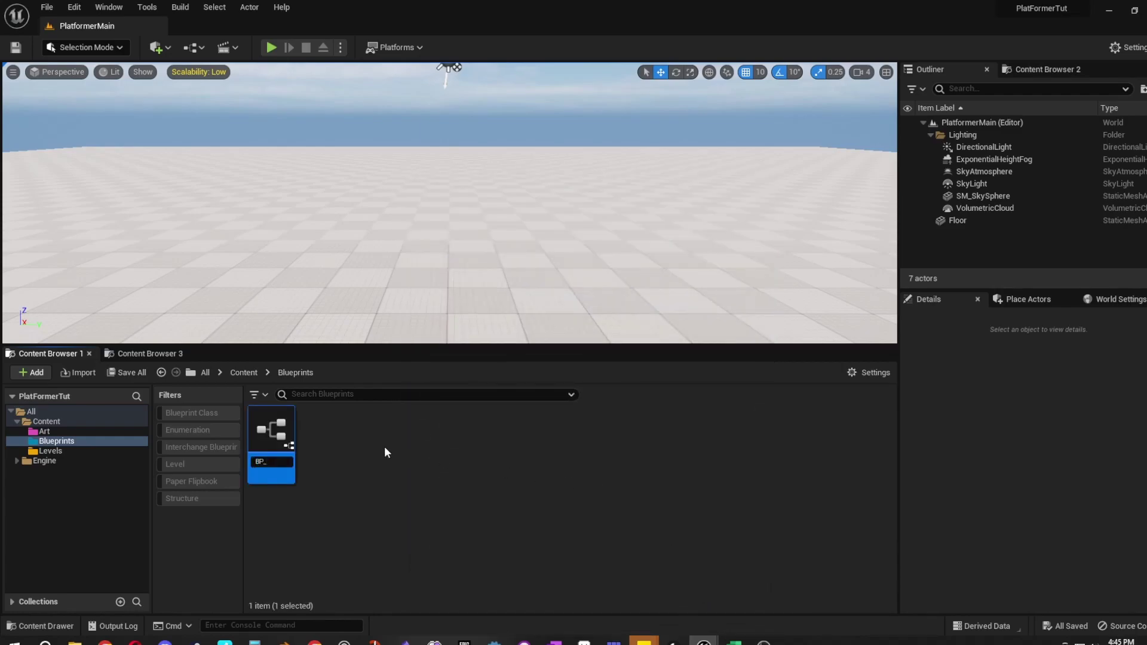
Step: Name the Blueprint BP_Player, open it, then return to the PlatformerMain level
text(BP_Player)
key(Return)
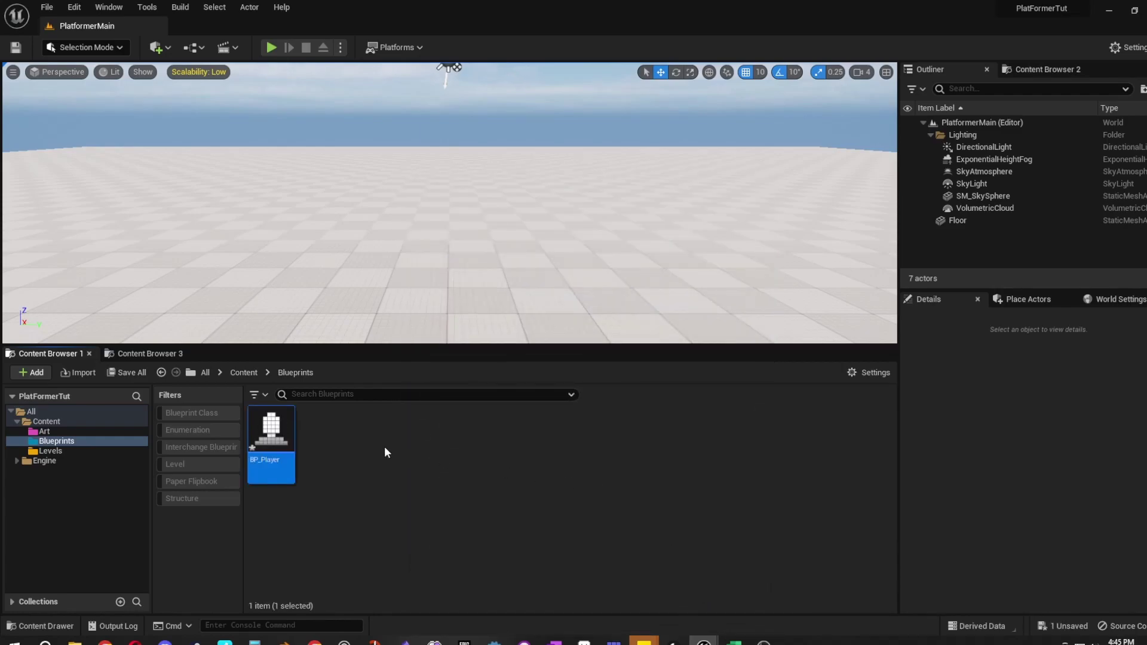
double_click(285, 422)
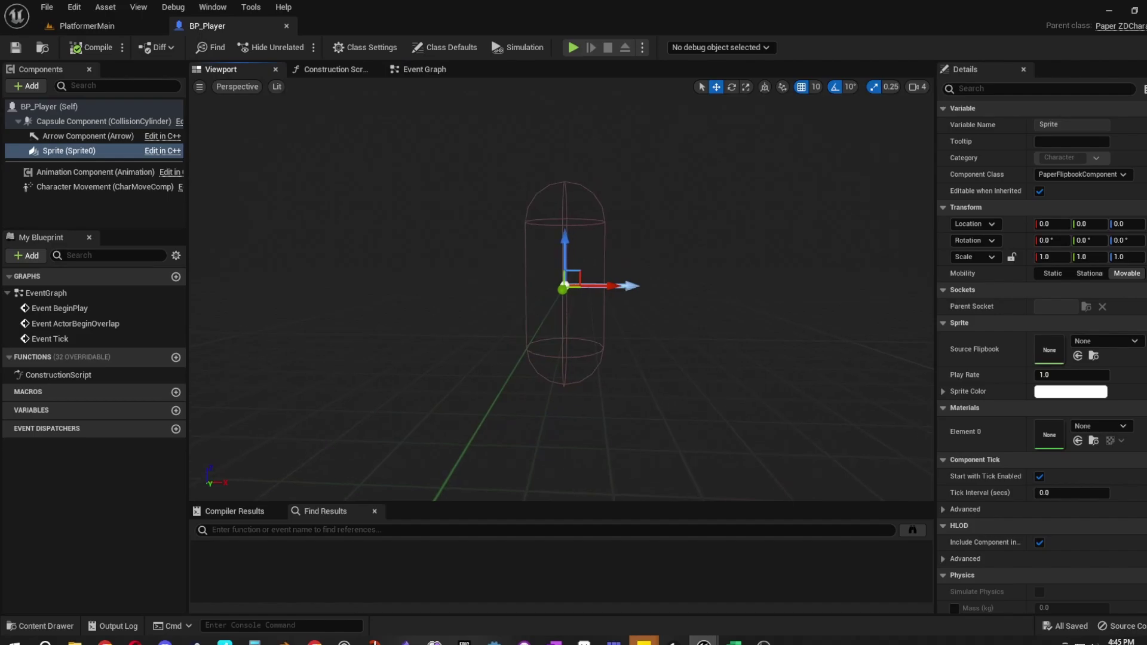
right_drag(561, 287, 526, 257)
click(87, 26)
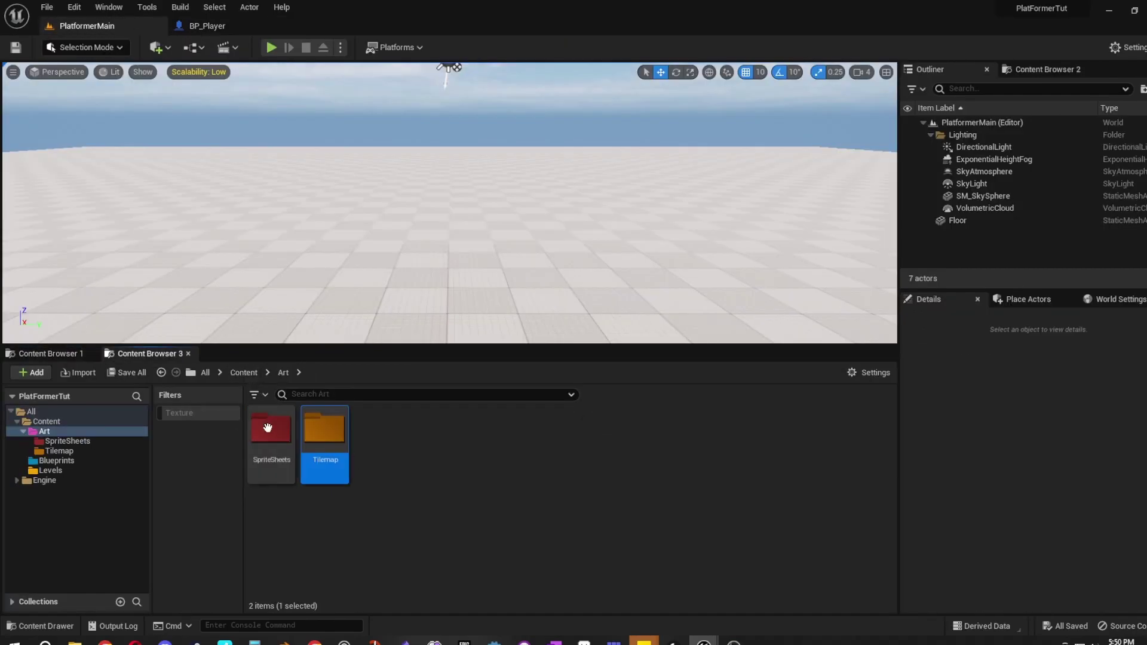
Step: Apply Paper2D texture settings to all 20 textures in the SpriteSheets folder
double_click(271, 429)
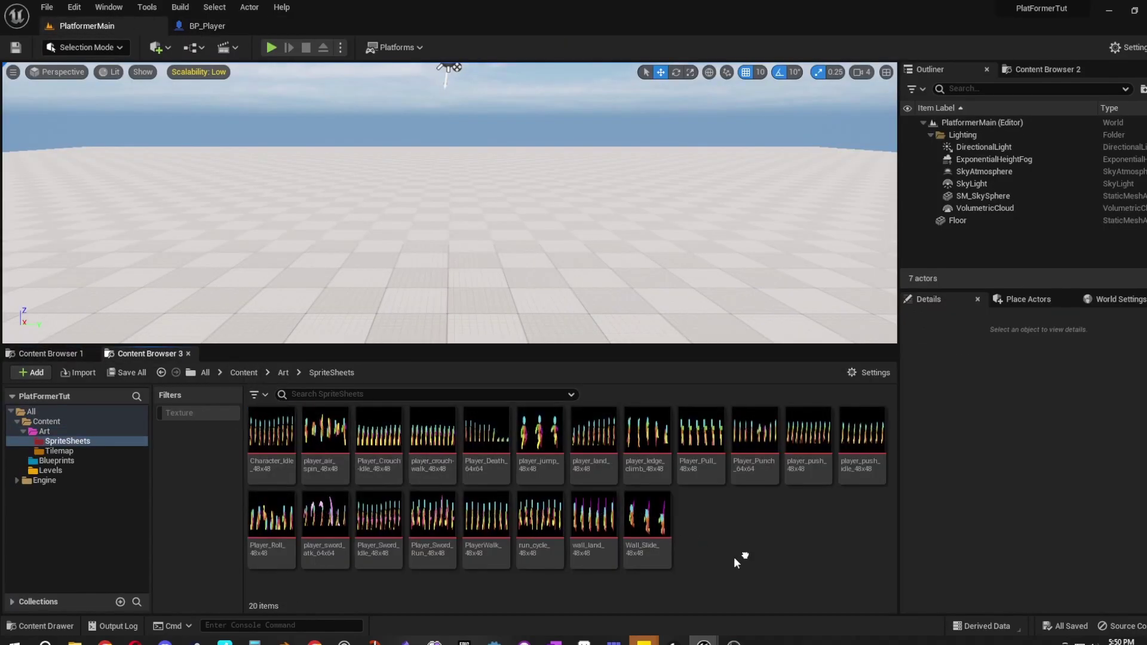
click(290, 422)
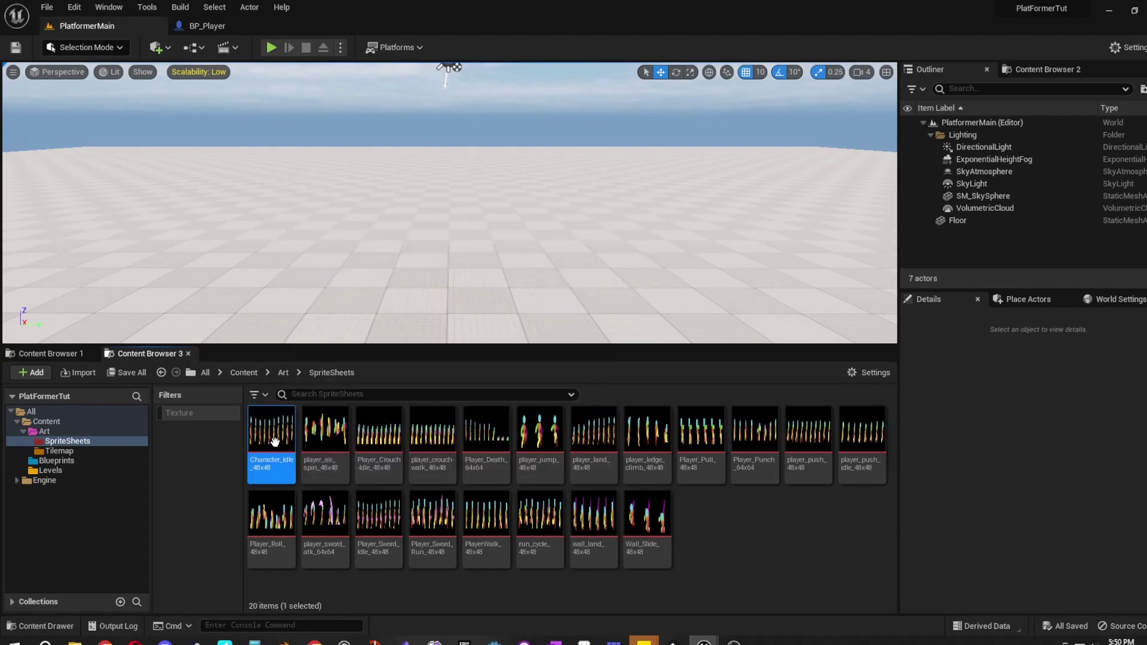
shift+click(656, 513)
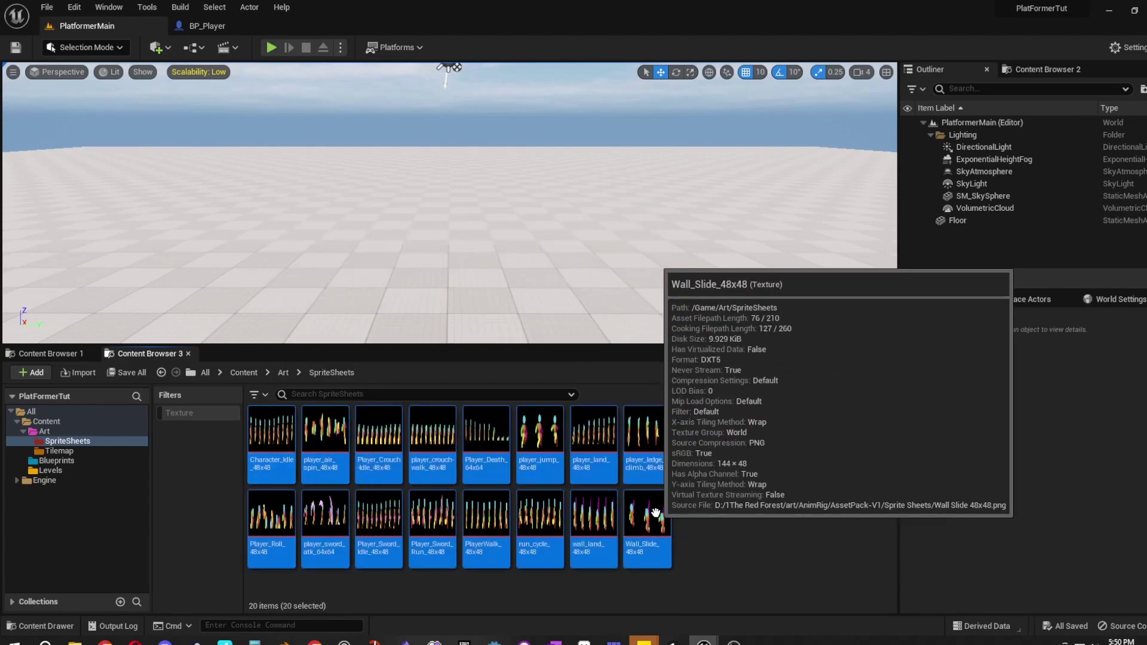
right_click(655, 513)
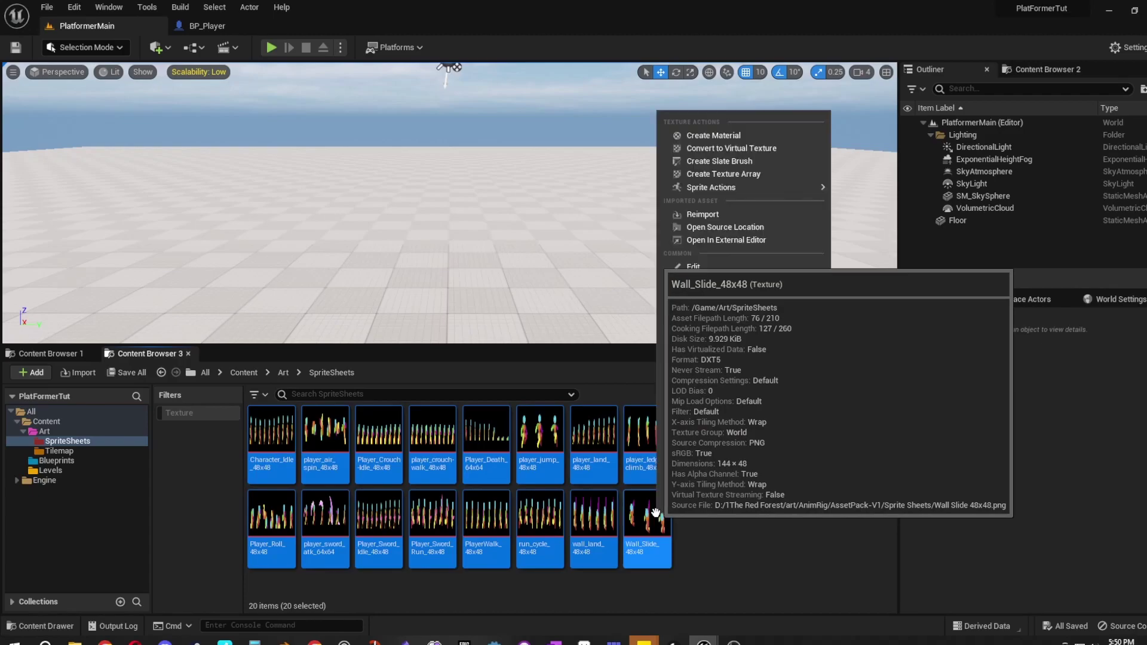
mouse_move(746, 187)
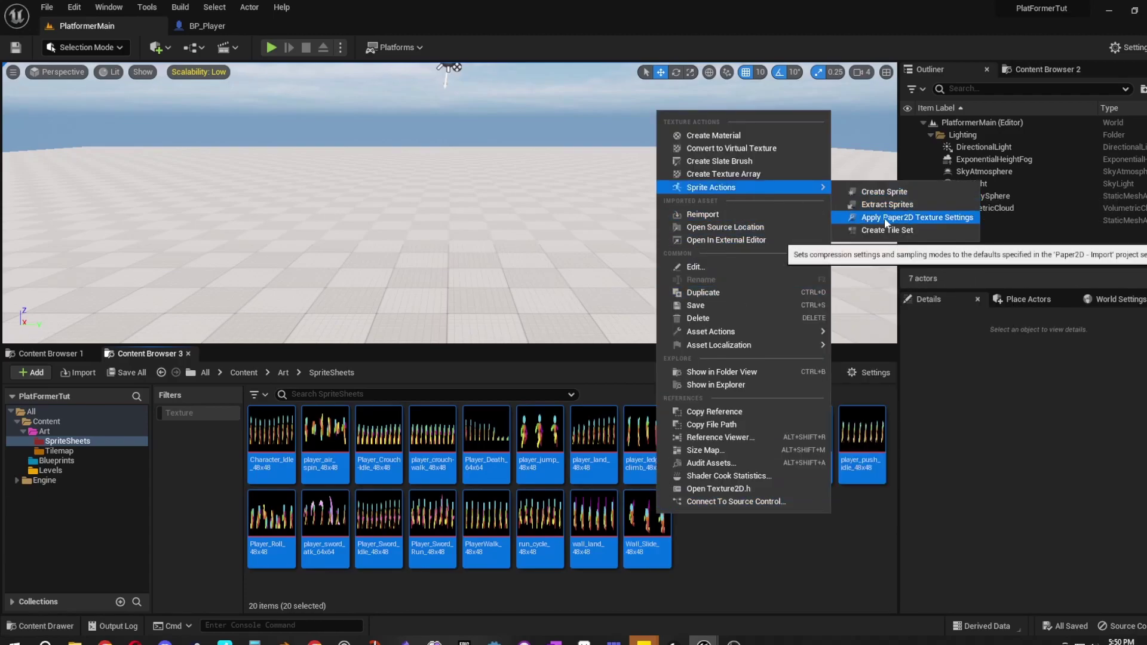
click(913, 226)
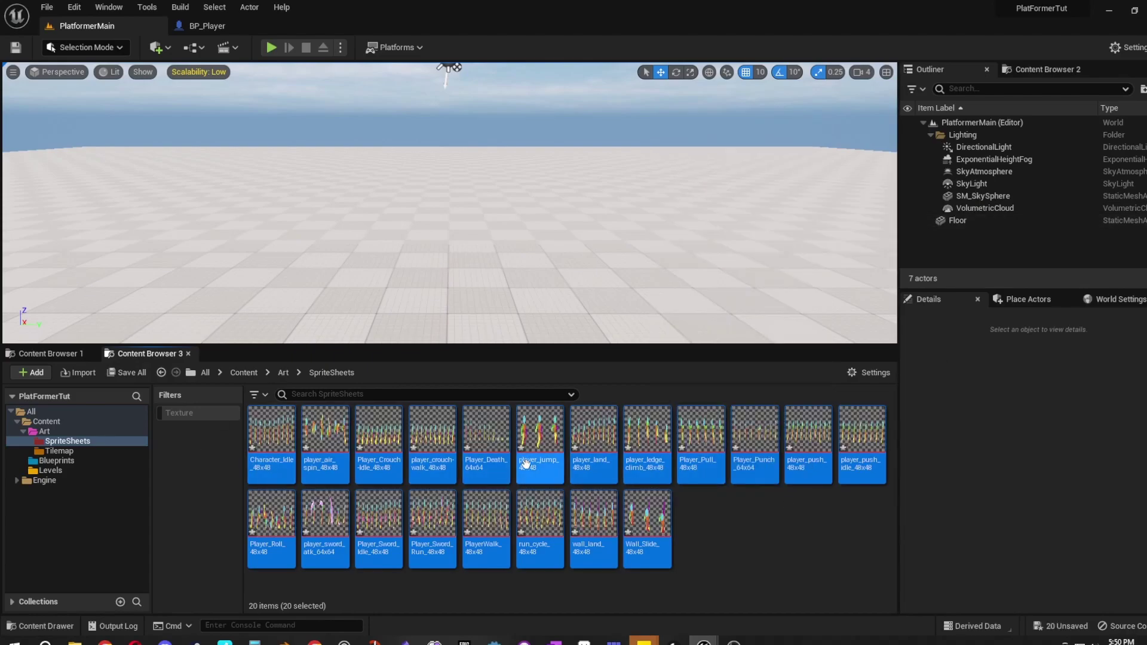
Step: Open the Character_Idle_48x48 texture to inspect it, then close it
click(274, 422)
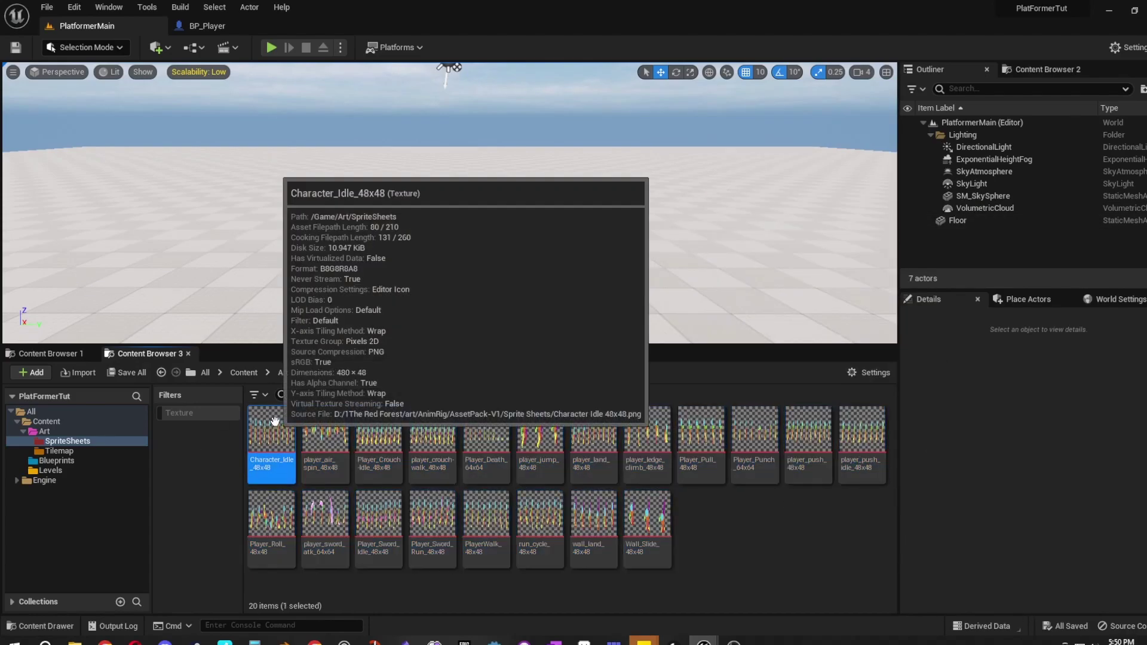
key(Return)
scroll(471, 386, up, 5)
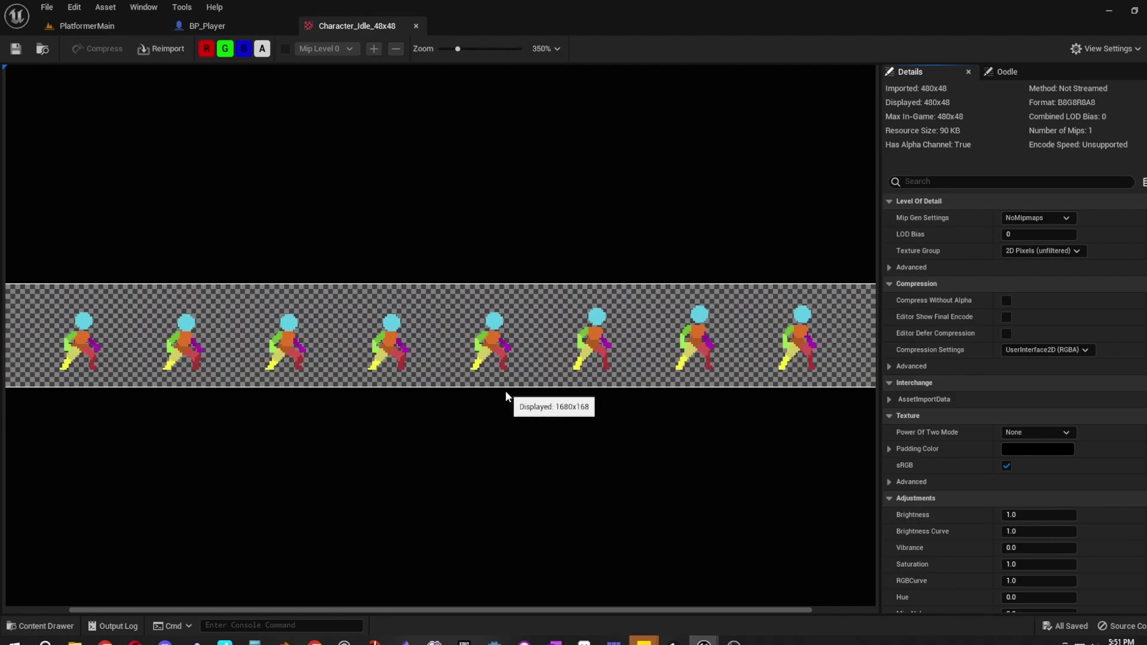
scroll(507, 436, up, 4)
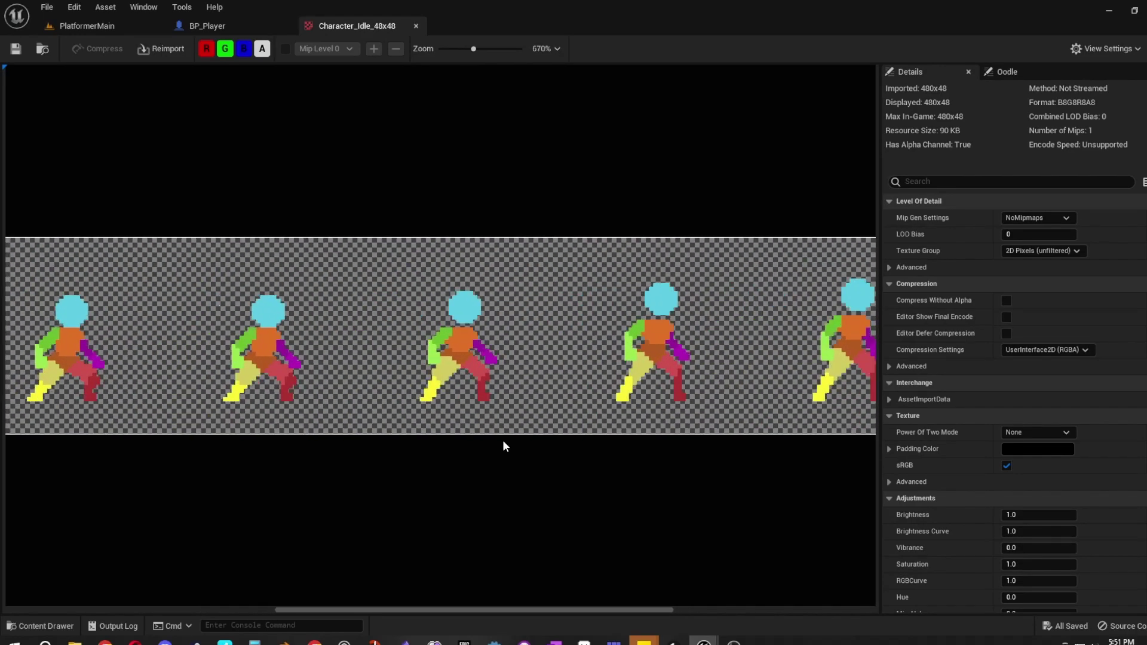
scroll(436, 245, up, 1)
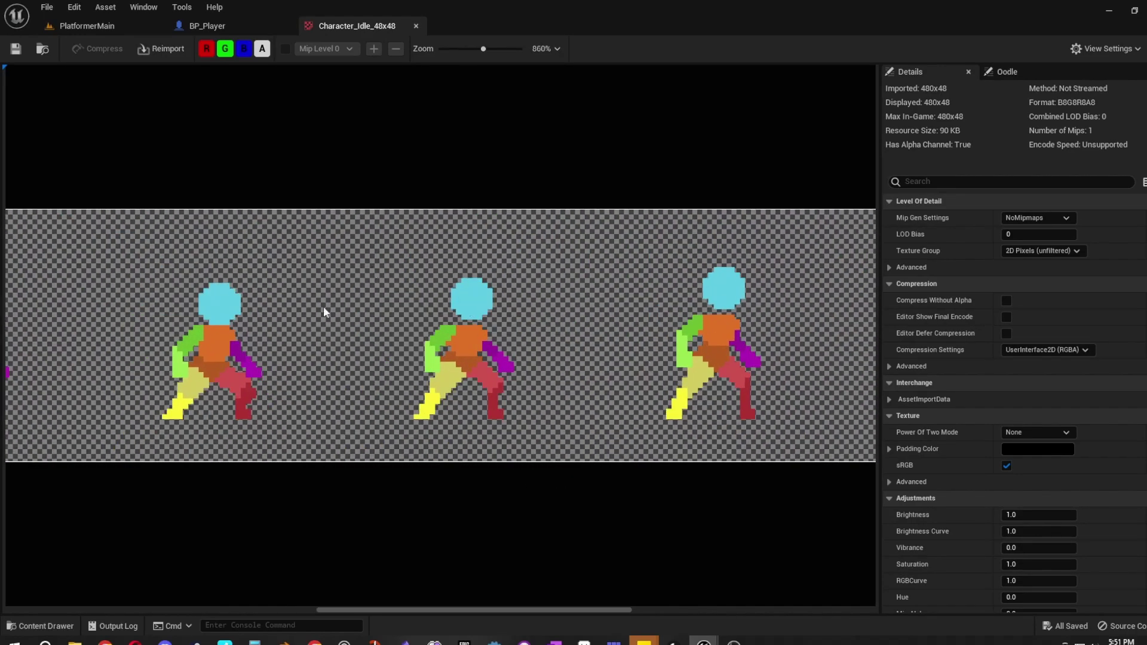
click(416, 25)
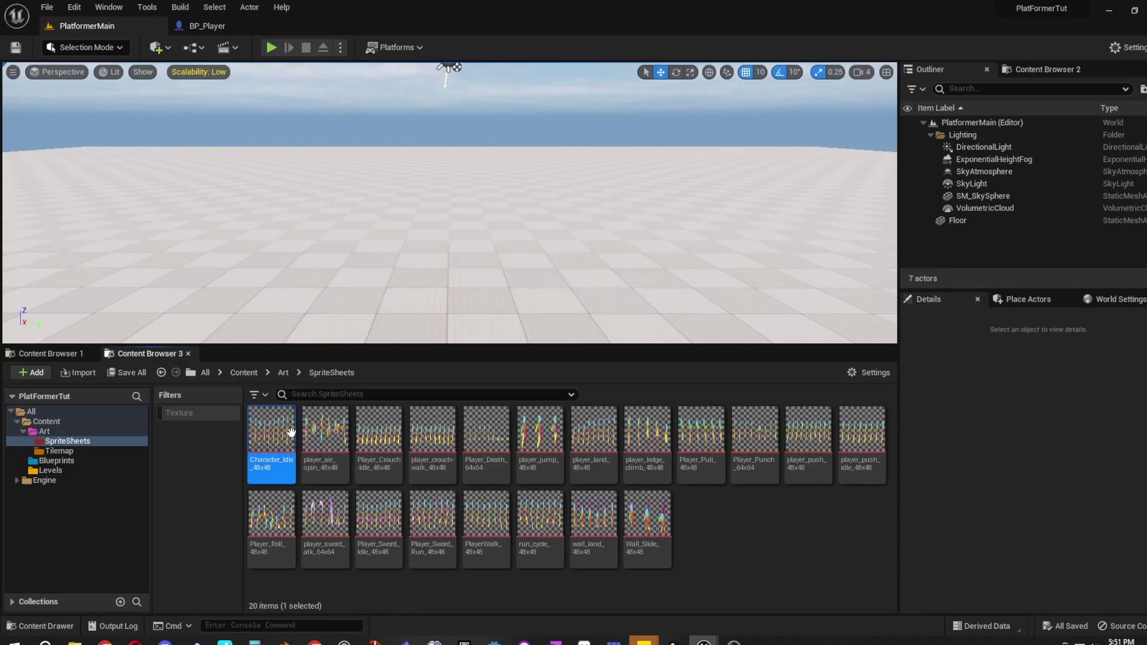
Step: Run Extract Sprites on Character_Idle_48x48 and zoom the preview out
mouse_move(281, 430)
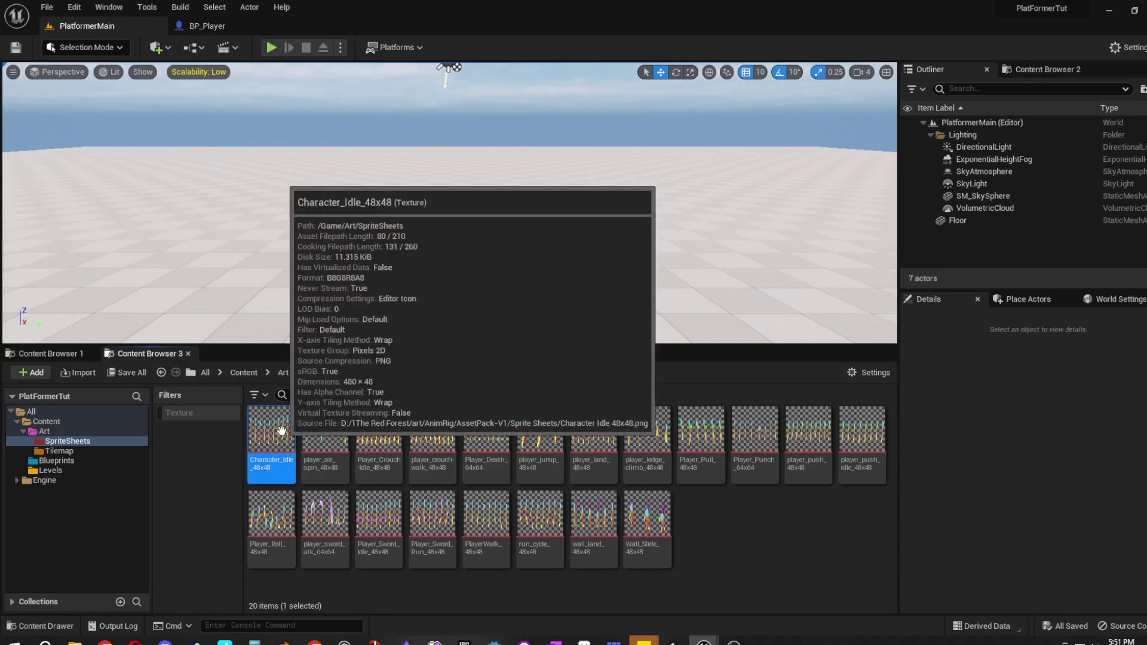
right_click(275, 425)
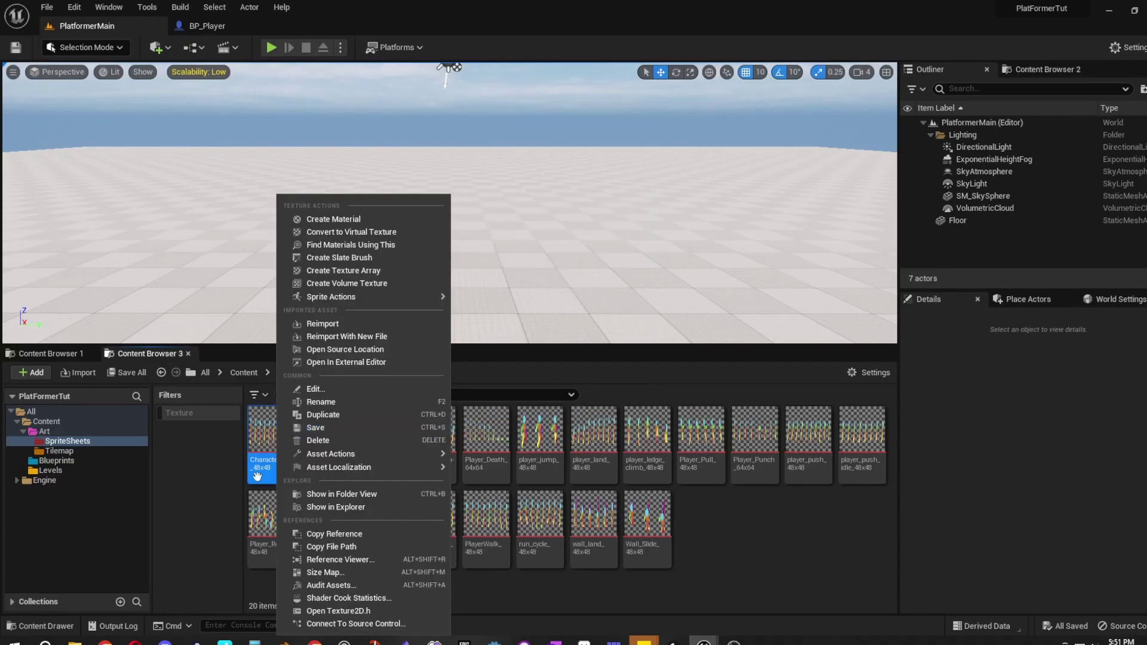
mouse_move(423, 297)
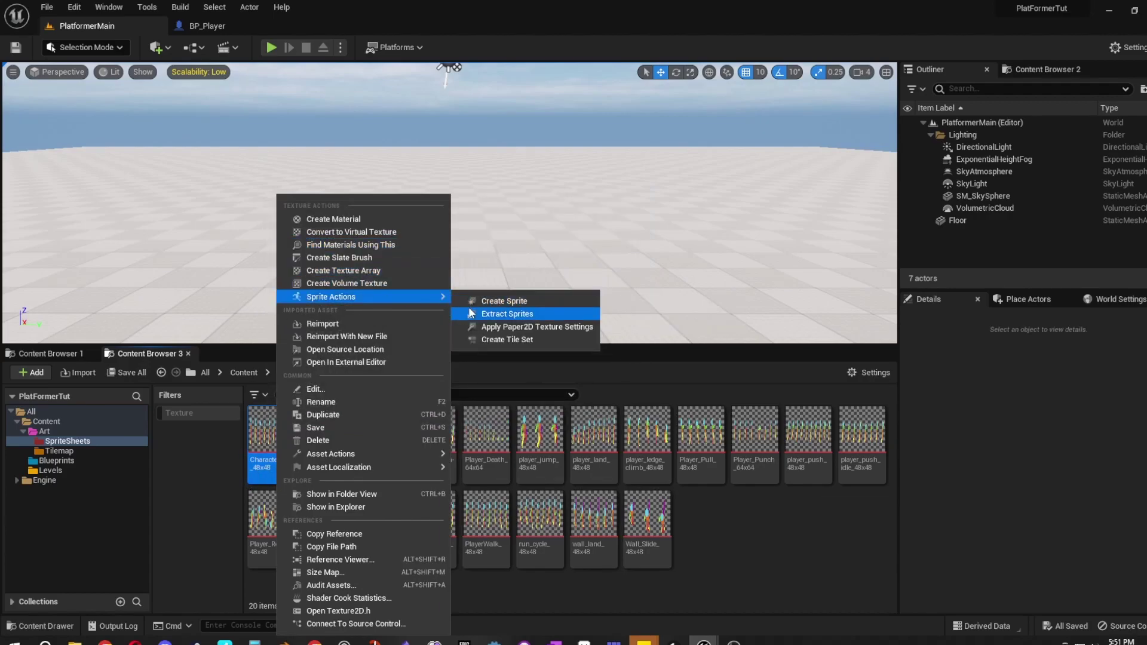
click(499, 315)
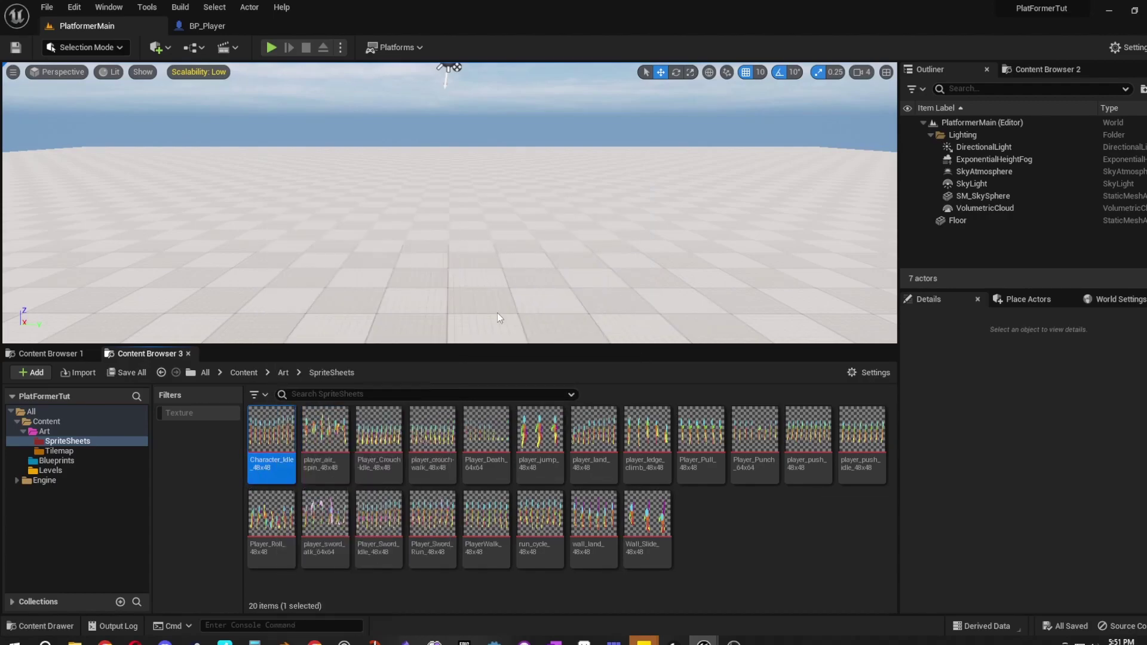
scroll(472, 472, down, 5)
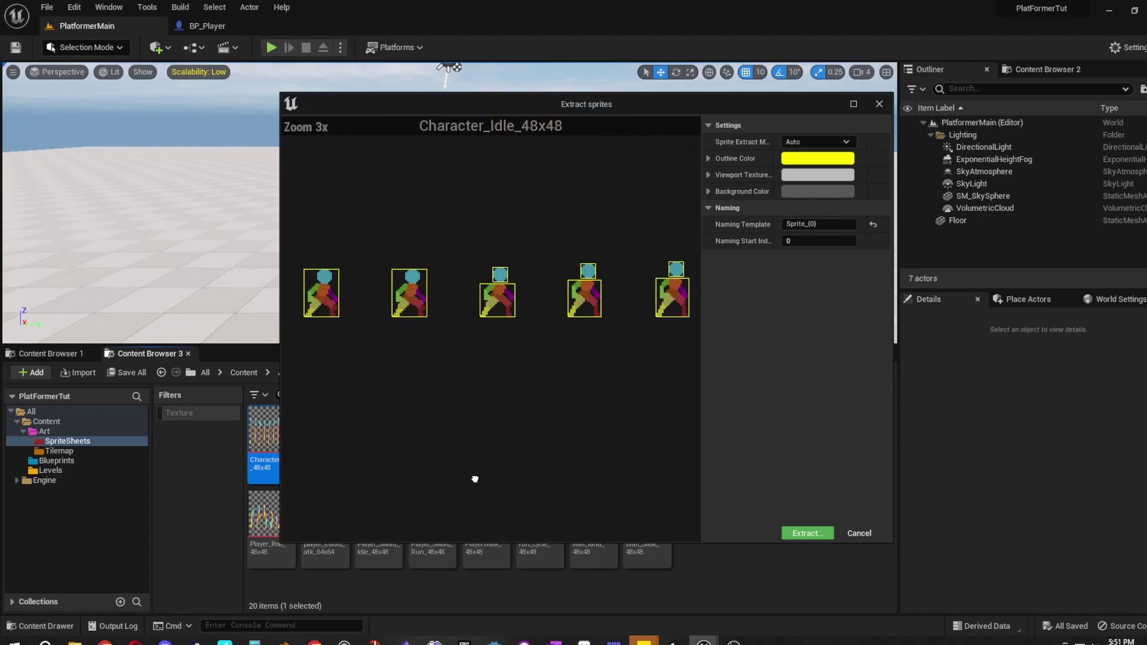
scroll(457, 342, up, 2)
scroll(460, 343, down, 1)
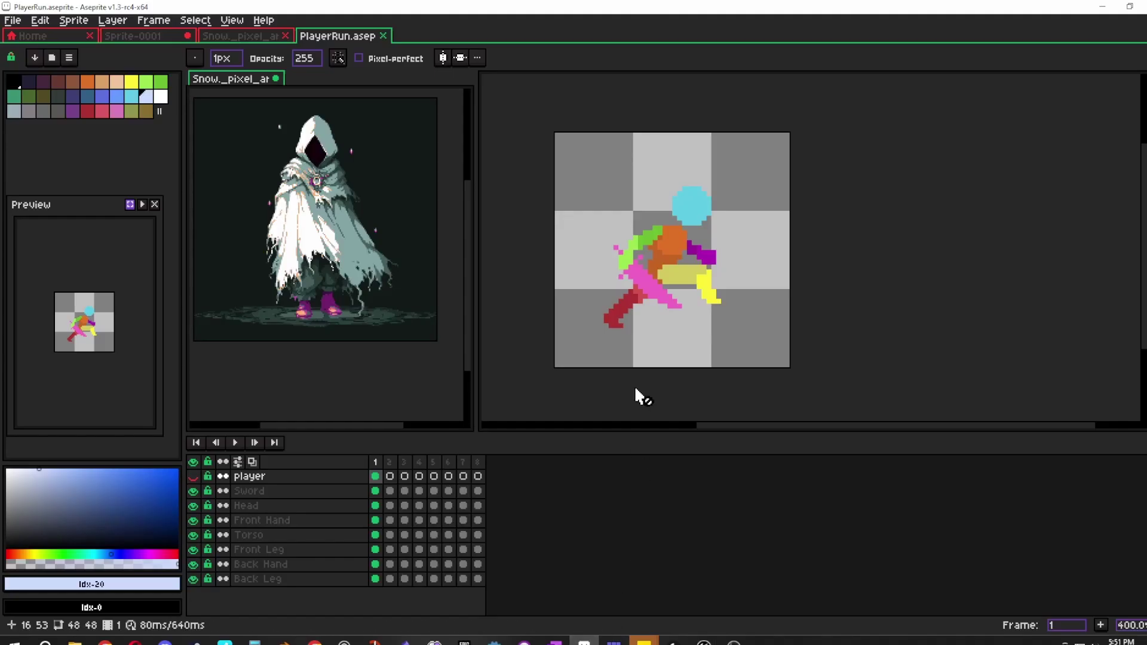
Step: Marquee-select the PlayerRun canvas to confirm it is 48x48, then return to Extract sprites
key(m)
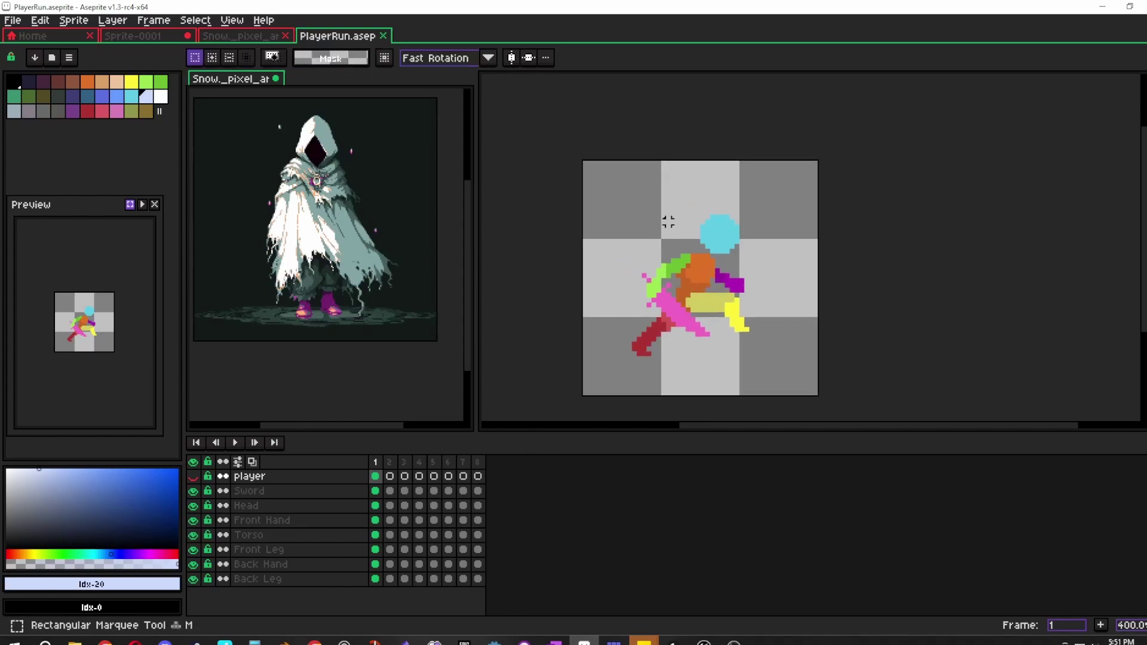
middle_drag(666, 221, 645, 200)
drag(548, 126, 852, 396)
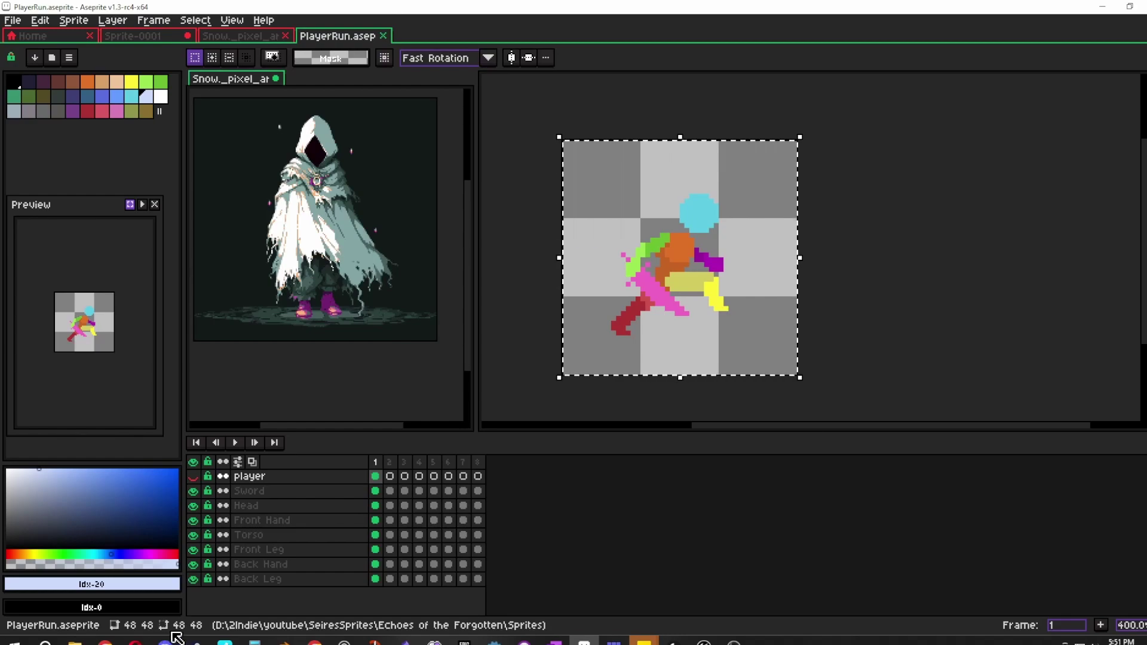
key(ctrl+d)
middle_drag(974, 342, 948, 312)
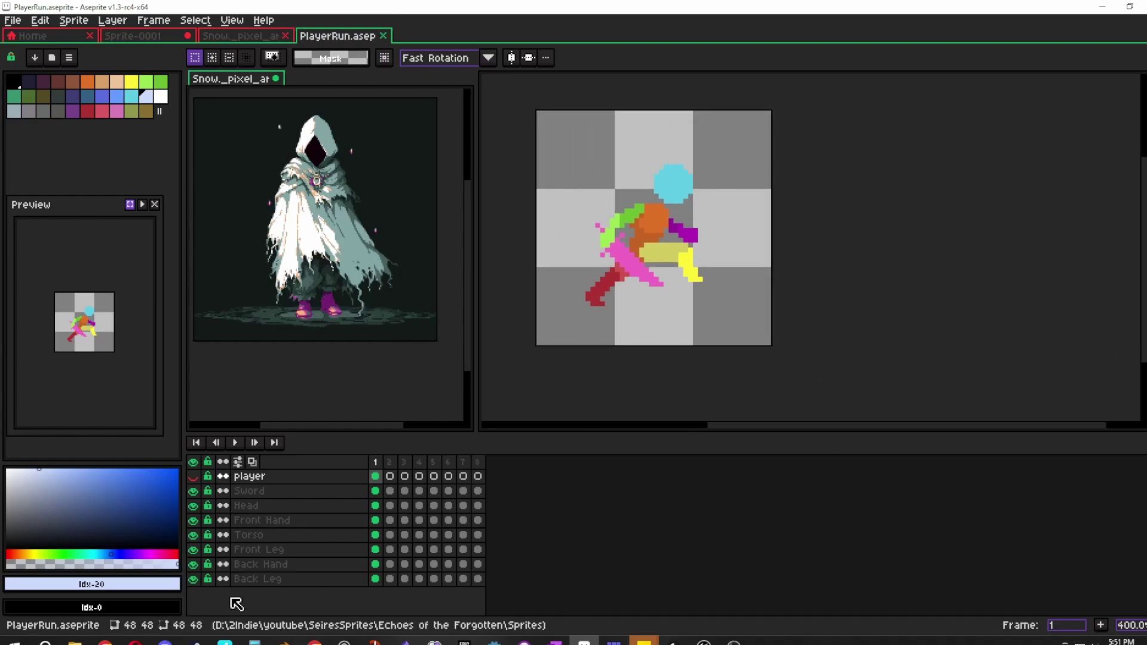
mouse_move(704, 641)
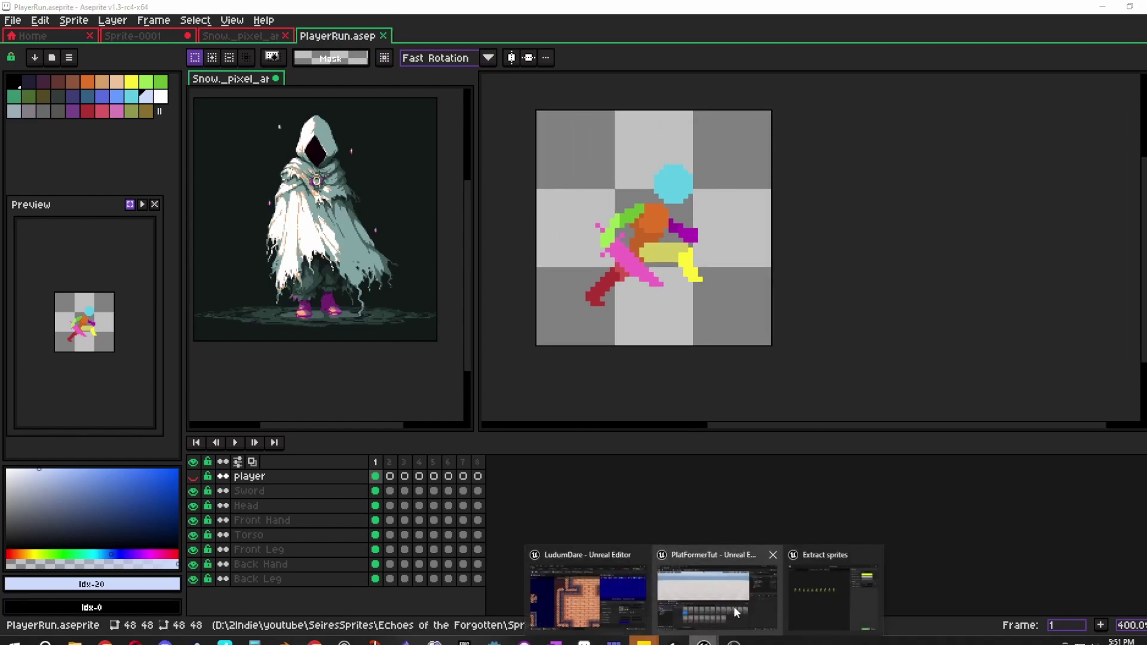
click(797, 594)
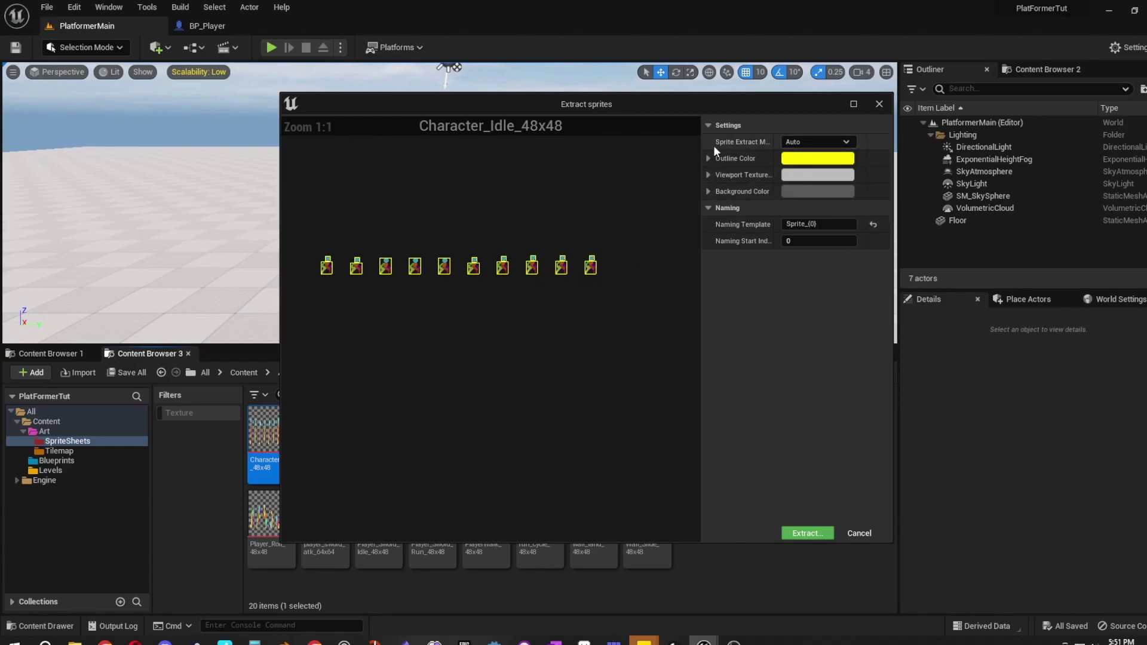
Step: Extract the idle sheet in Grid mode with 48x48 cells (width 480/10), producing ten sprites
click(795, 142)
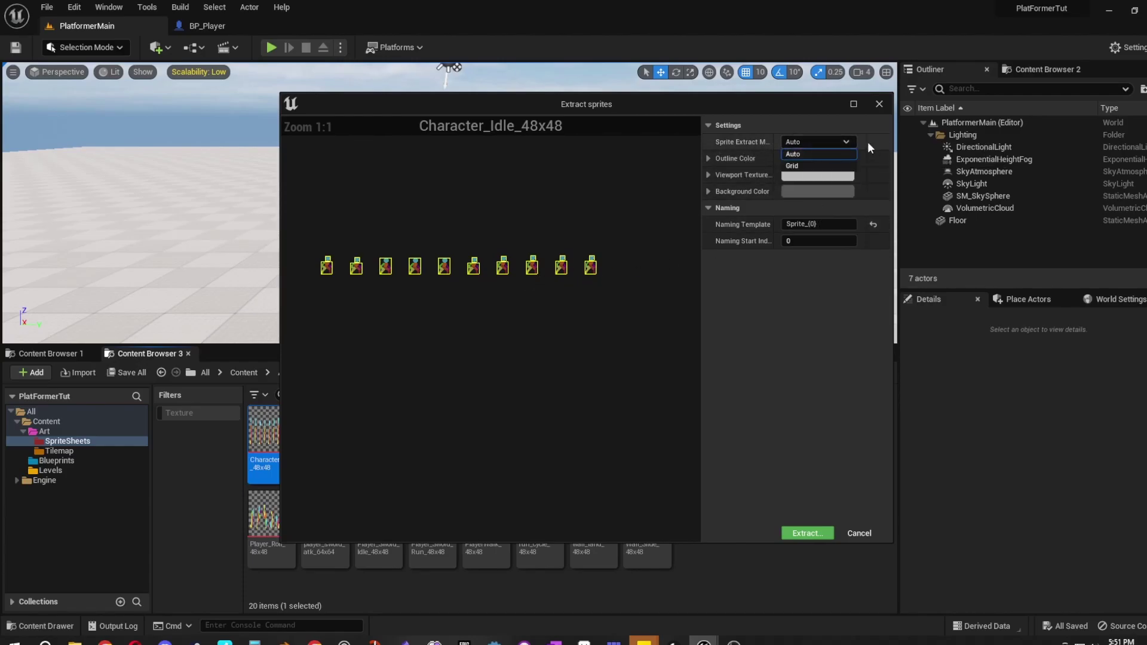
click(800, 164)
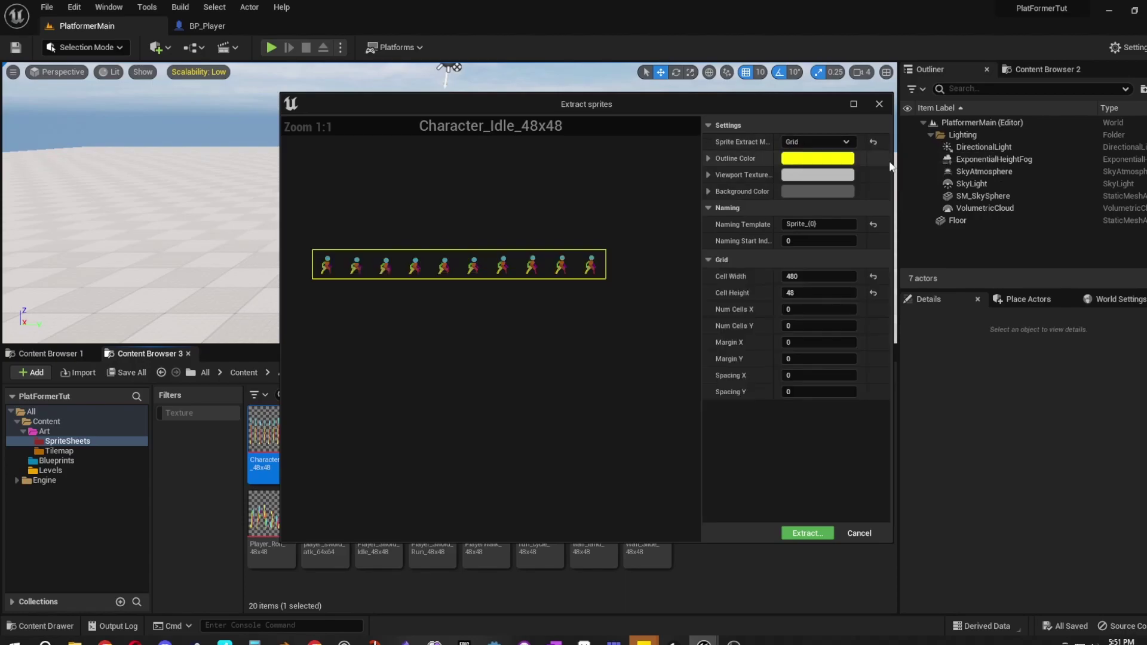
click(815, 276)
text(480/10)
key(Return)
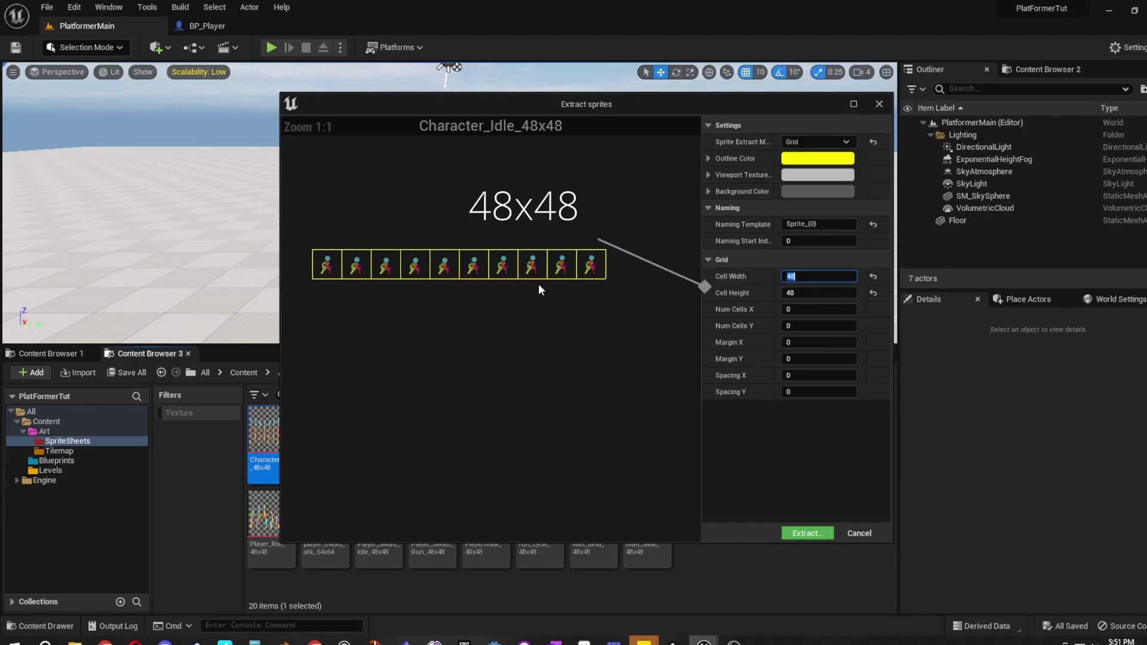
click(795, 534)
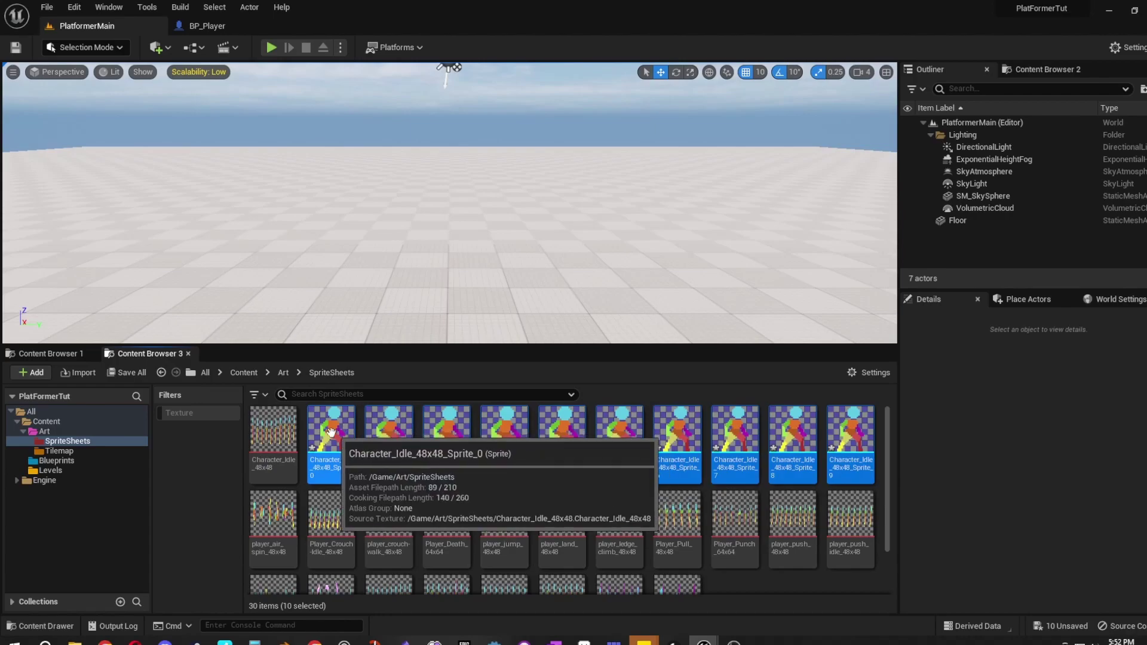
Step: Bulk-edit the ten idle sprites in the property matrix, setting Pivot Mode to Bottom Center
right_click(331, 432)
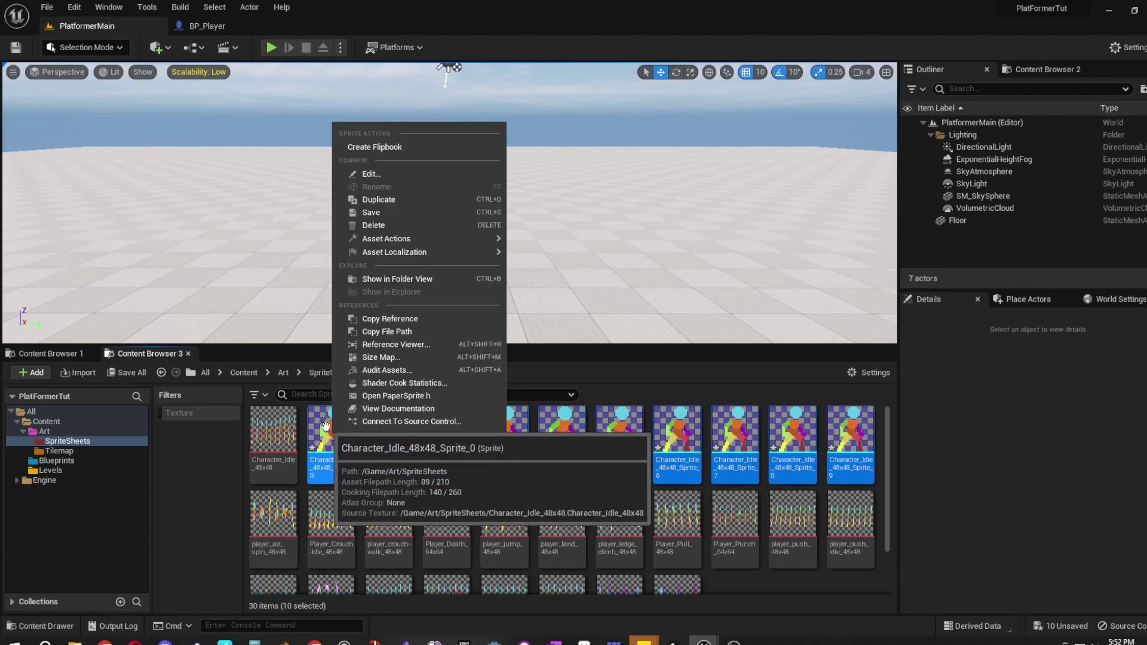
mouse_move(425, 240)
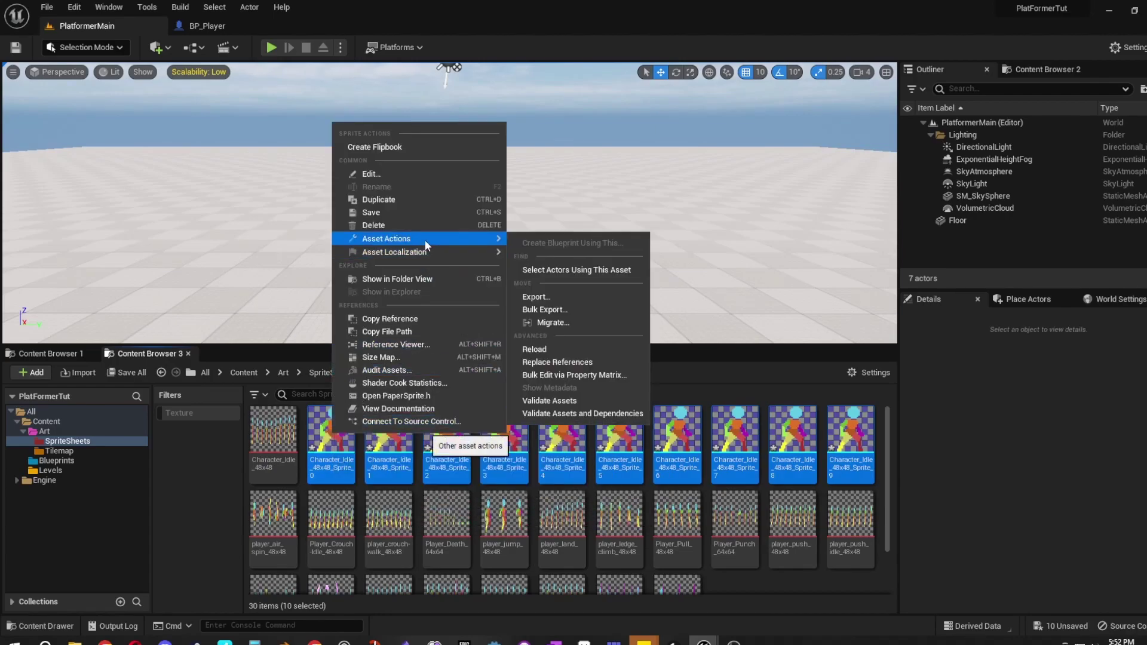
click(571, 374)
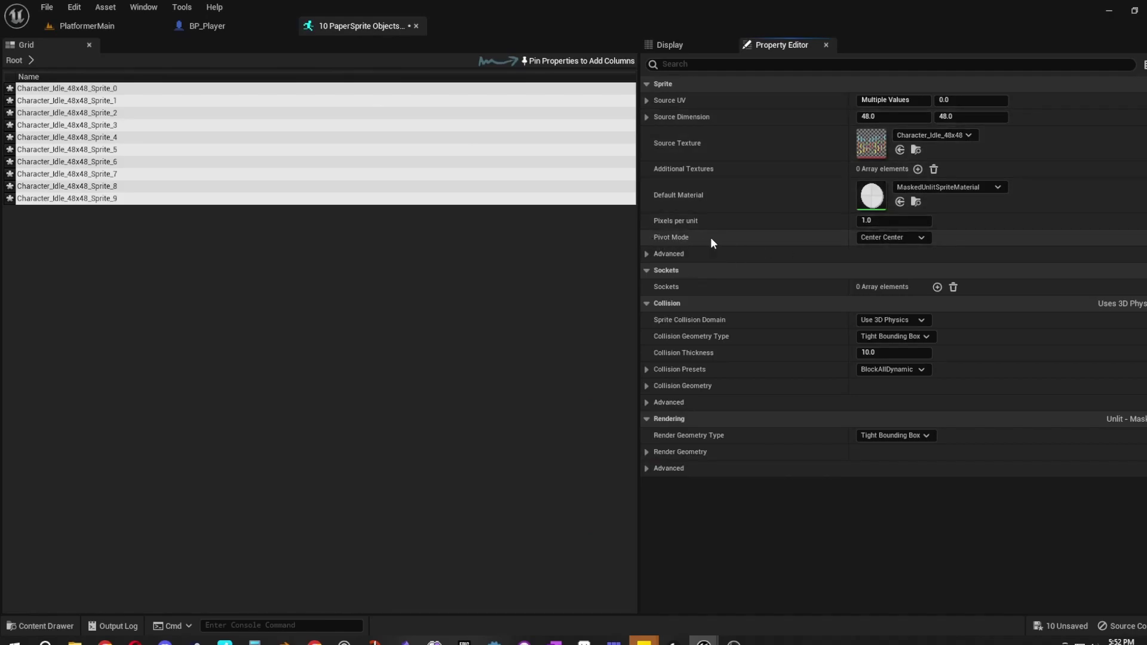
click(920, 237)
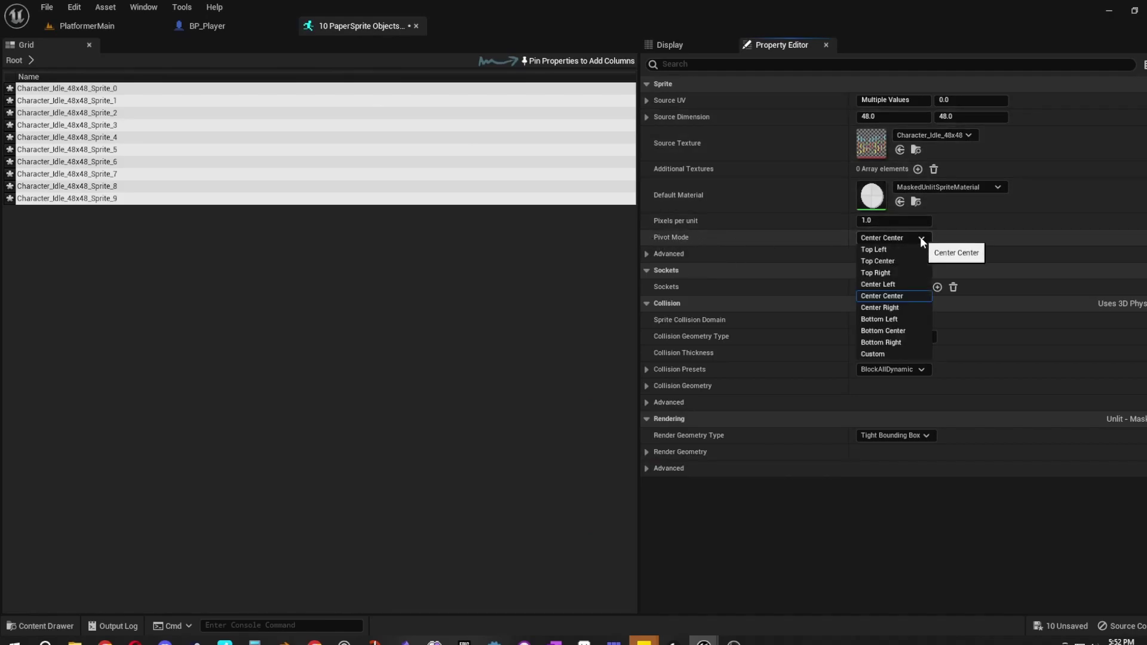
click(890, 333)
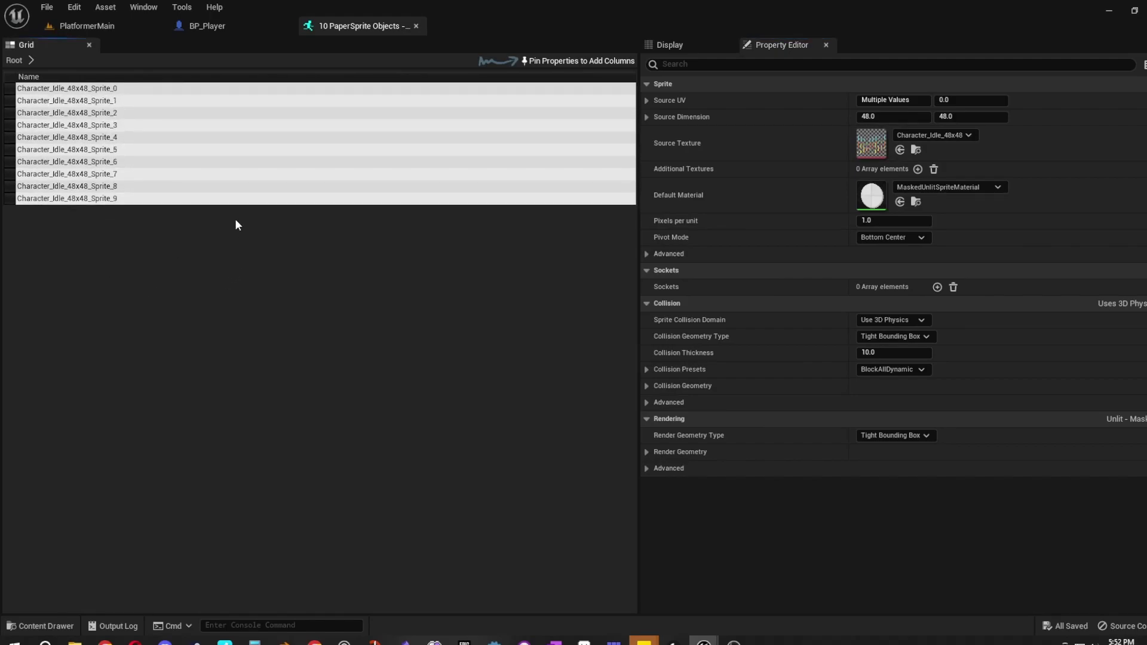
click(155, 88)
shift+click(150, 199)
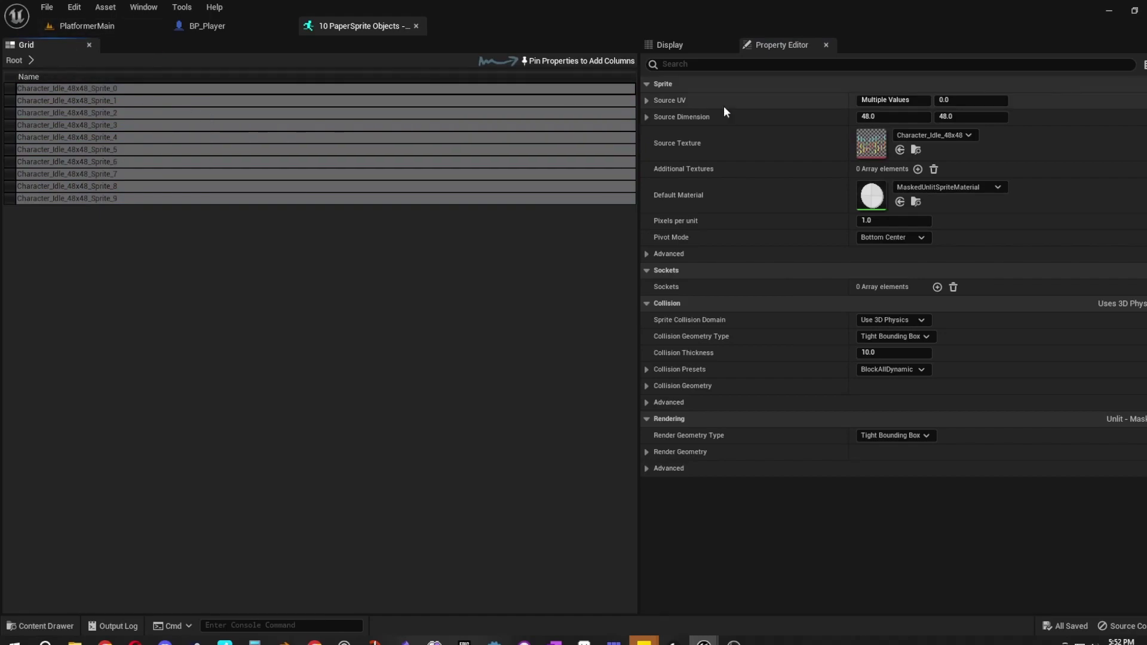
Step: Save all edited sprites and close the bulk property editor
click(47, 7)
click(73, 63)
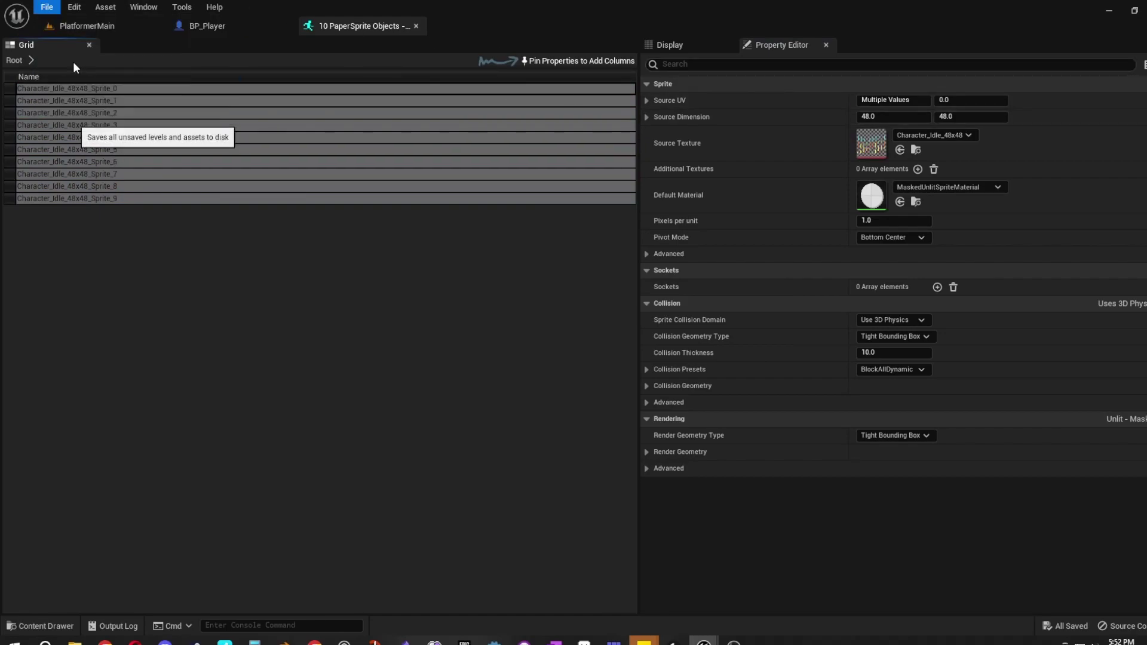
click(416, 26)
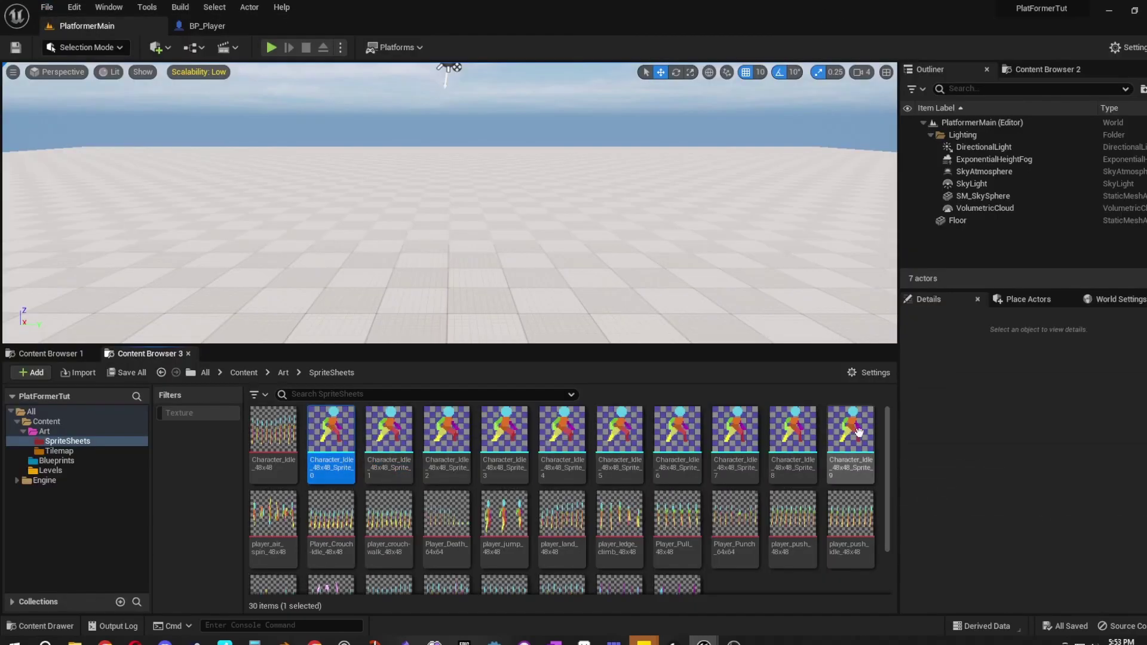
Step: Create flipbook FB_PlayerIdleR from idle Sprite_0–9, save it, and open it for editing
shift+click(860, 432)
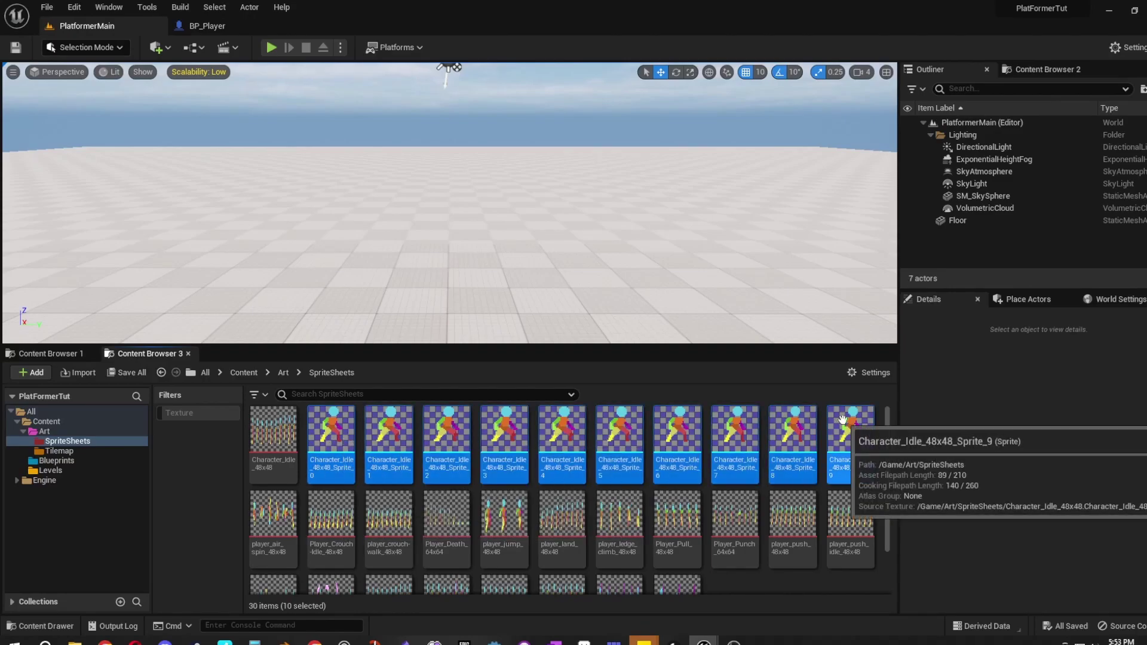
right_click(843, 420)
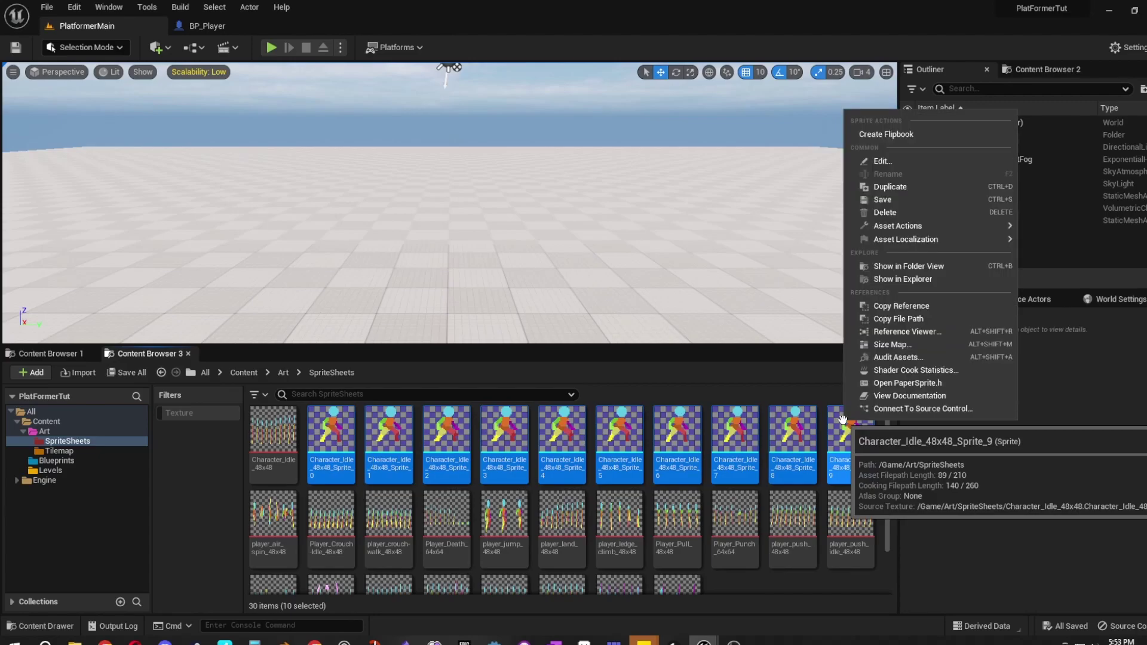
click(875, 135)
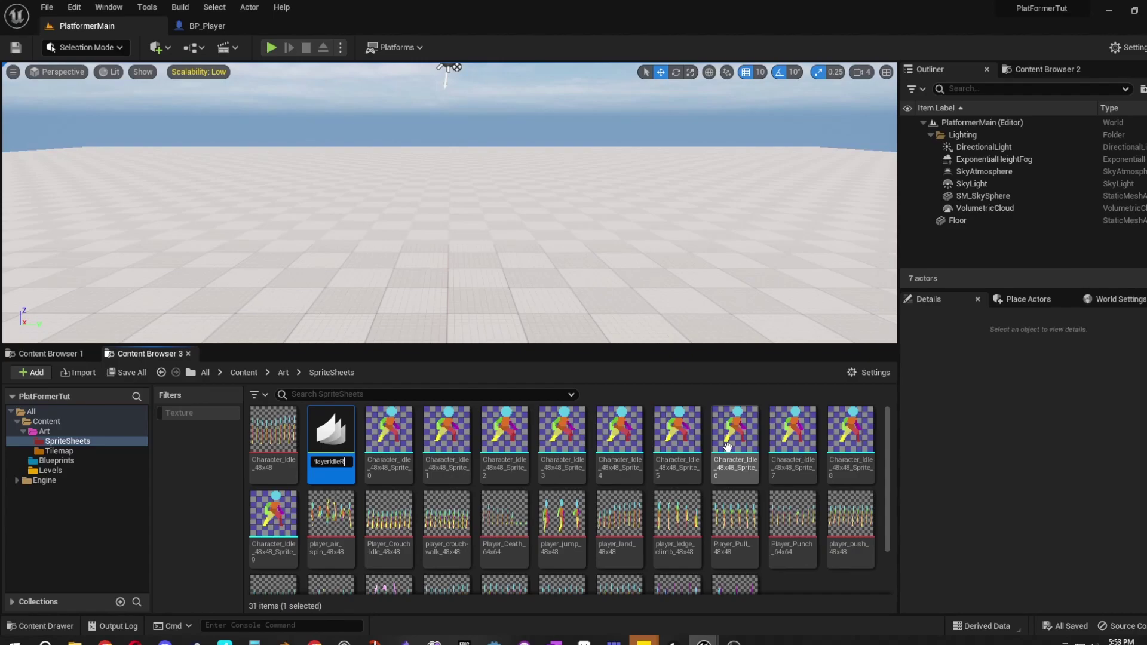
key(Return)
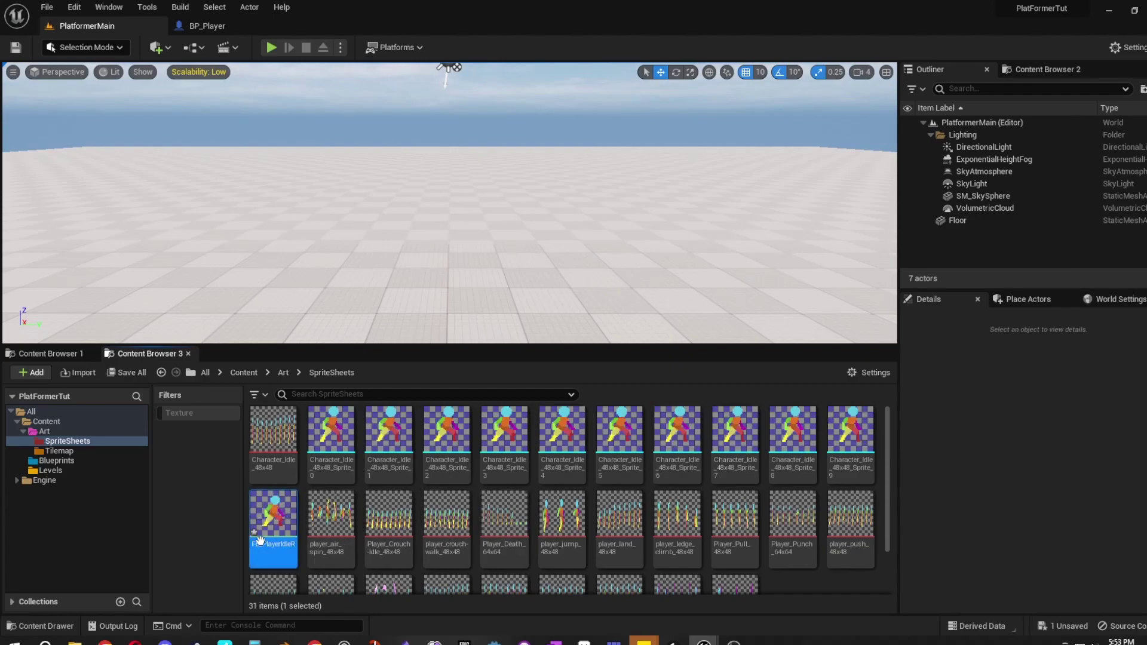
key(ctrl+s)
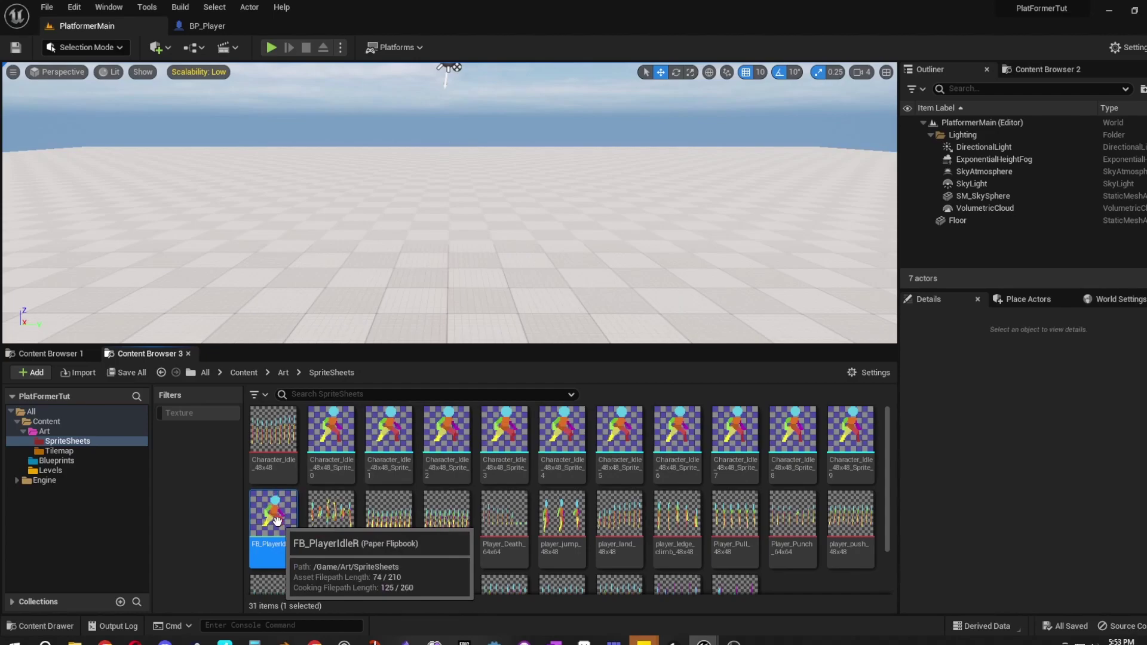
double_click(274, 518)
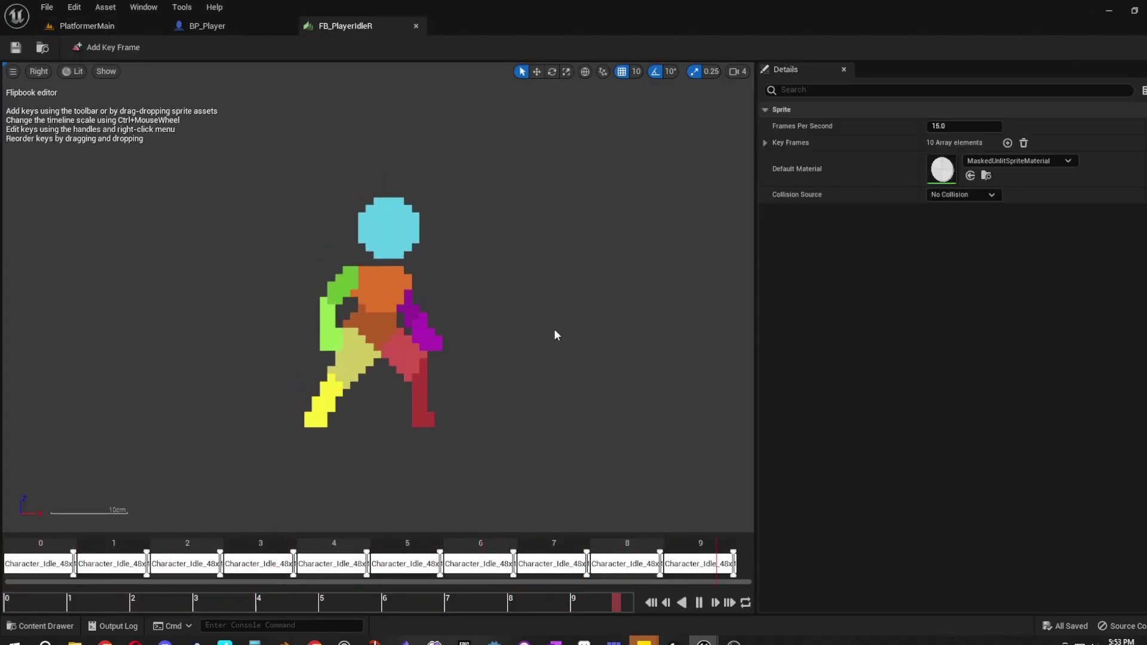
Step: Set the flipbook's Frames Per Second to 12 and save
click(956, 129)
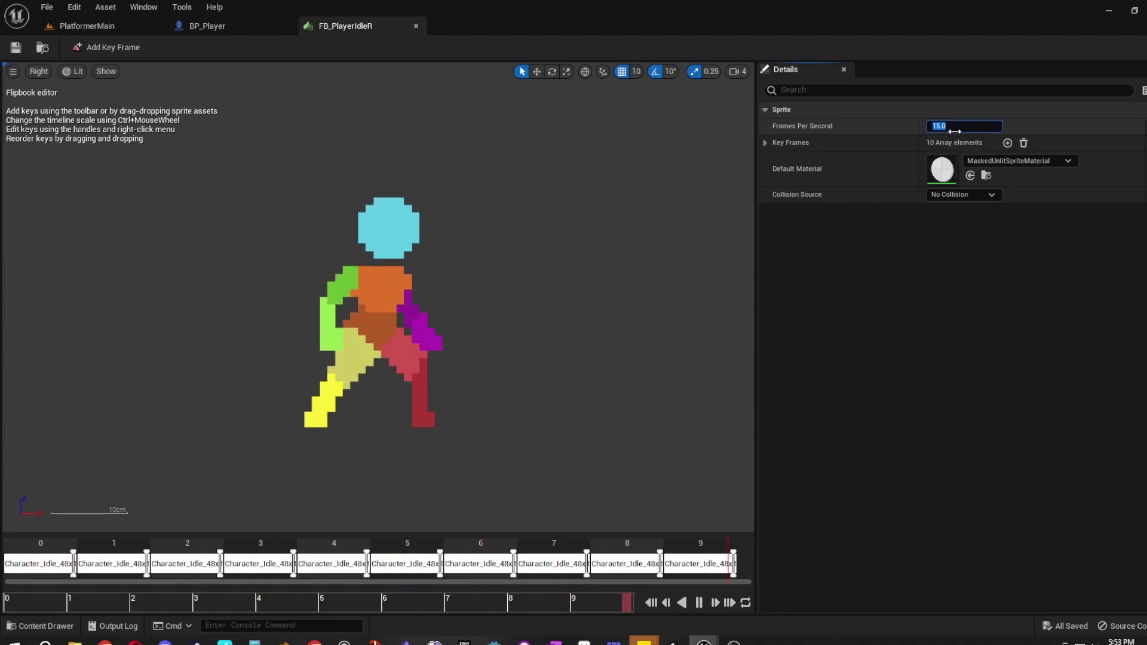
text(12)
key(Return)
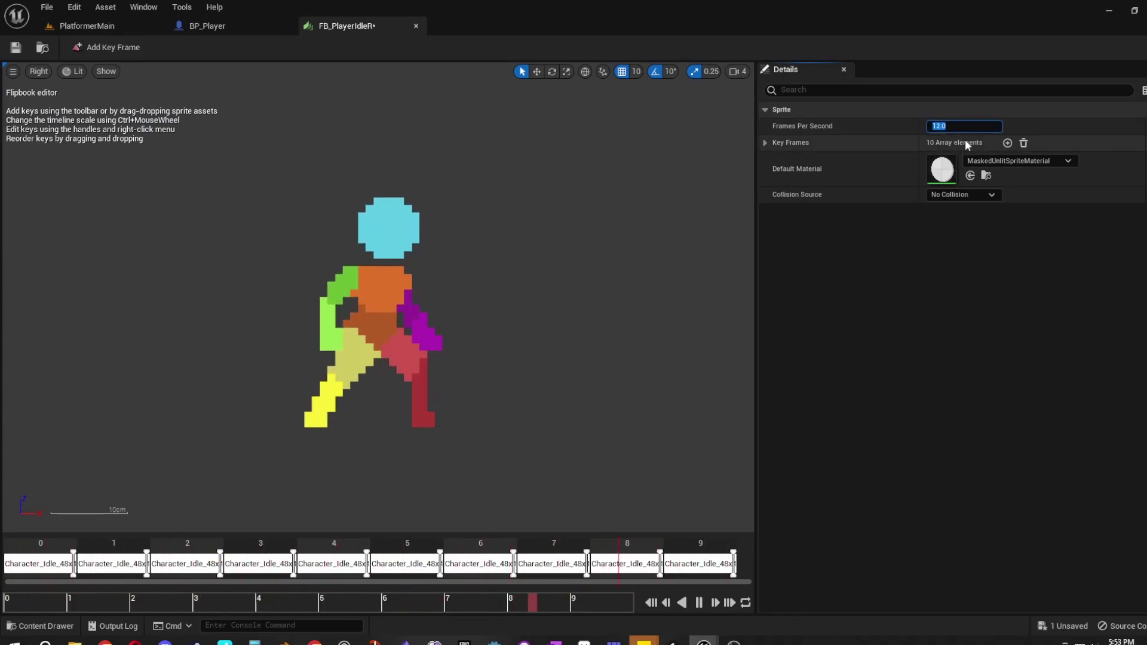
click(16, 47)
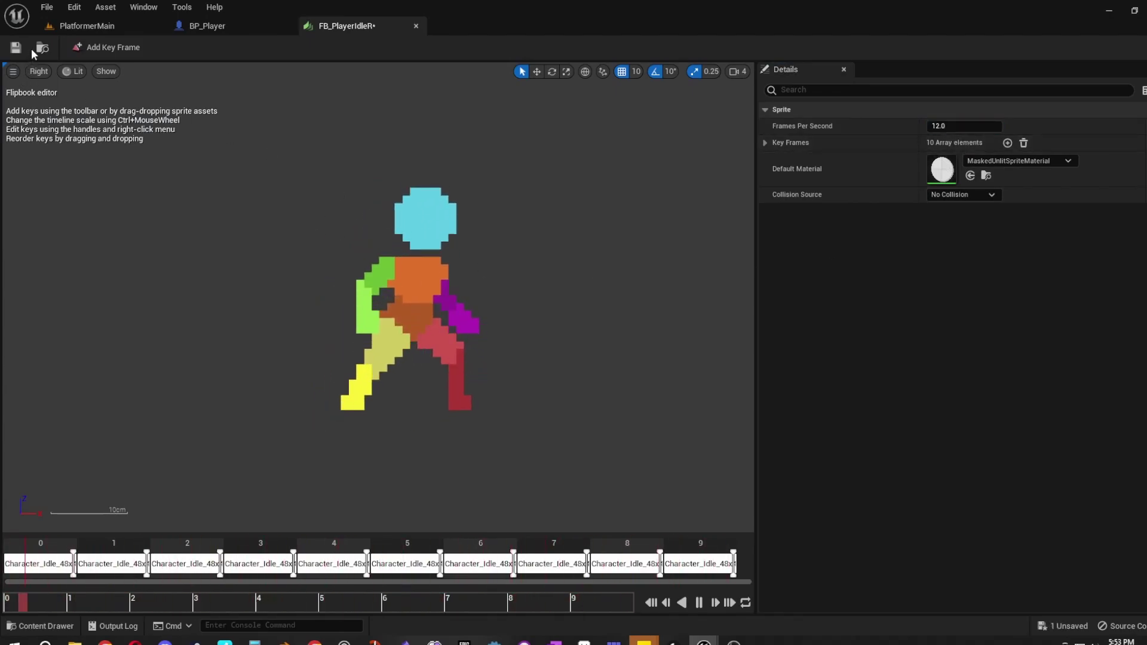
Step: Preview the animation at 1, 20 and 50 fps, then restore 12 fps and save
click(961, 127)
text(1)
key(Return)
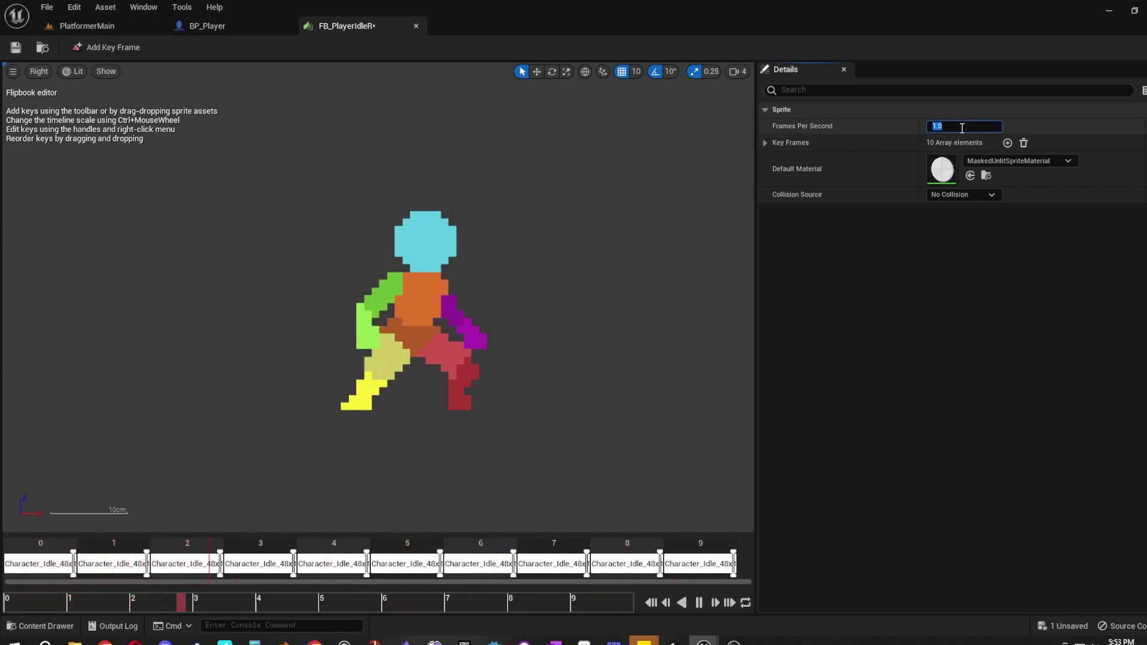
text(20)
key(Return)
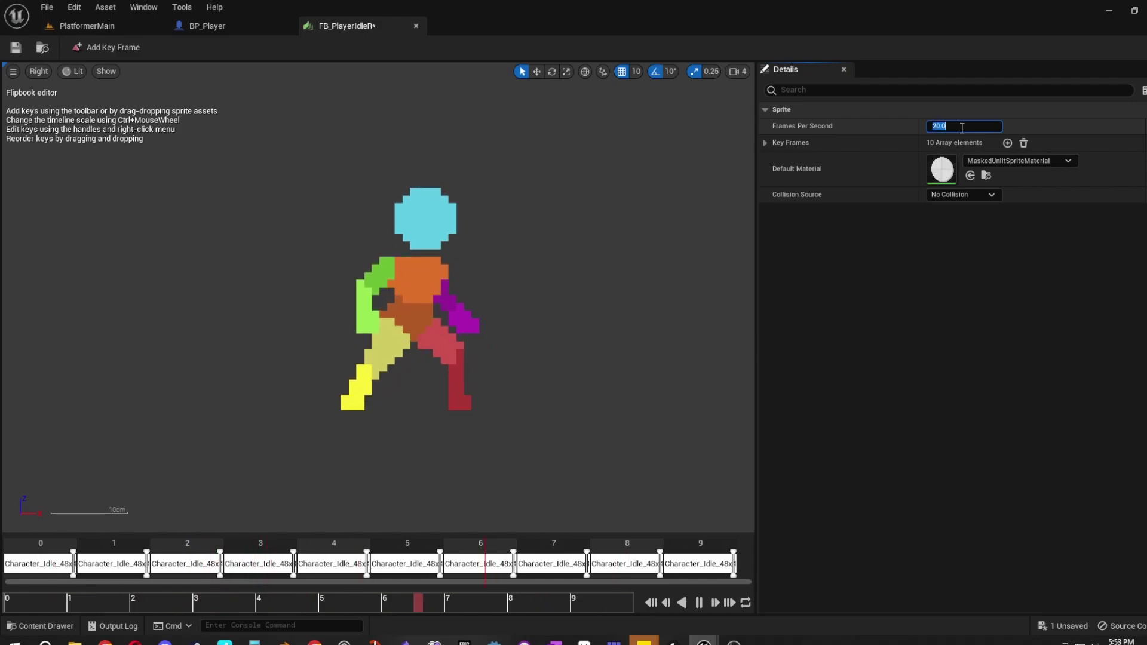
text(50)
key(Return)
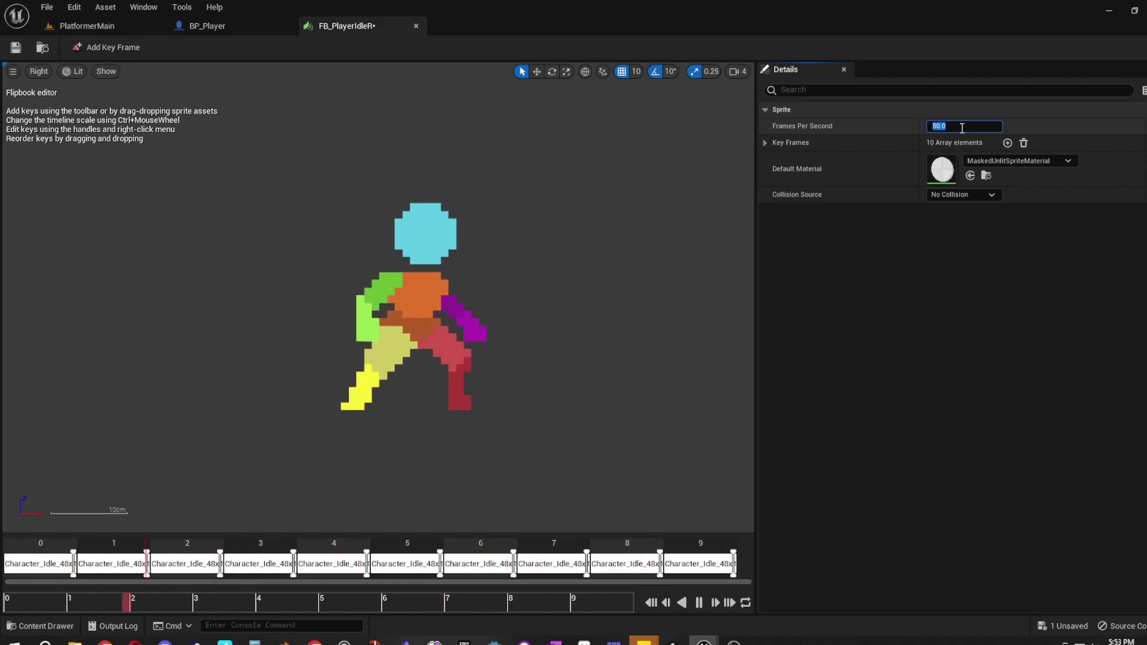
text(12)
key(Return)
key(ctrl+s)
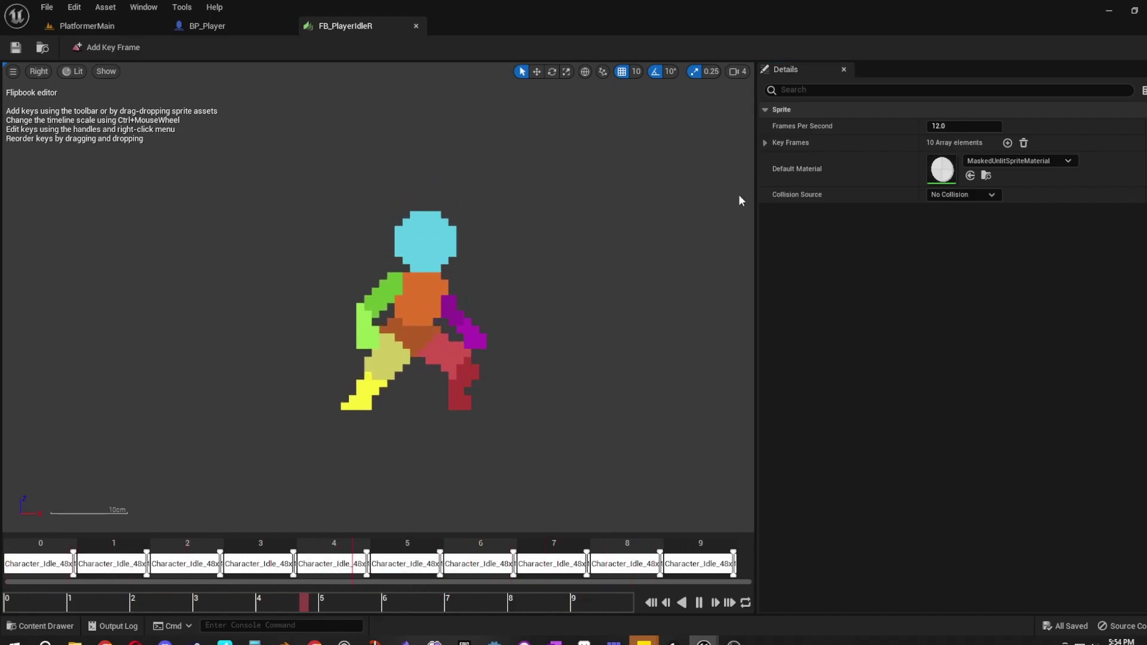
Step: Expand the Key Frames list and inspect key frames 2, 3, 4 and 9
click(763, 143)
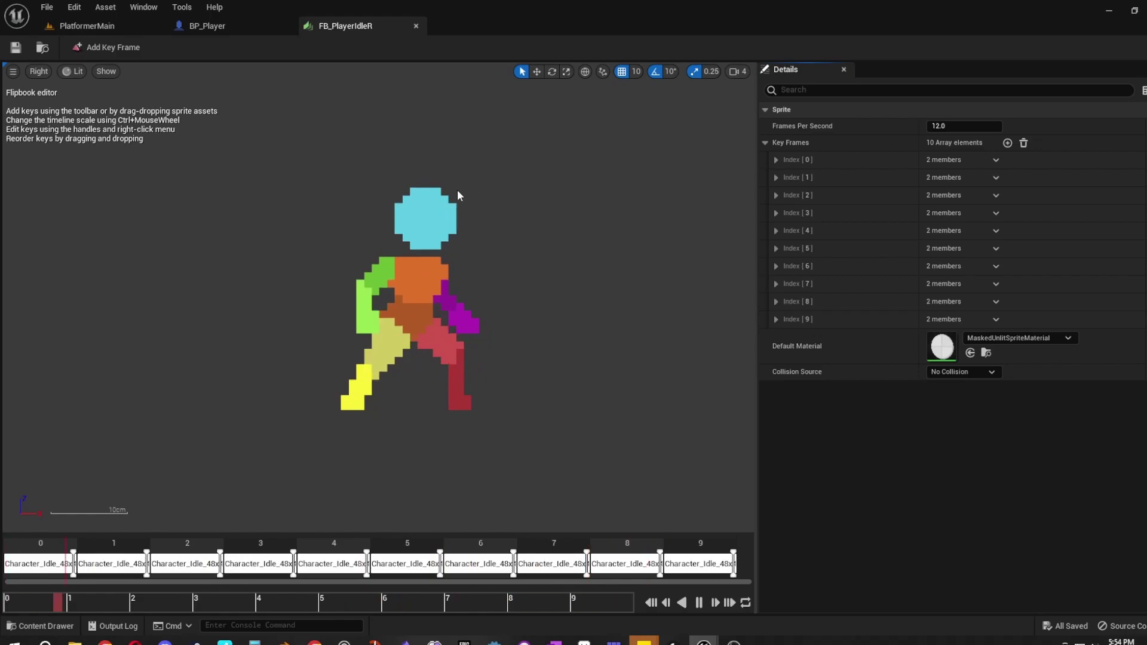
click(777, 212)
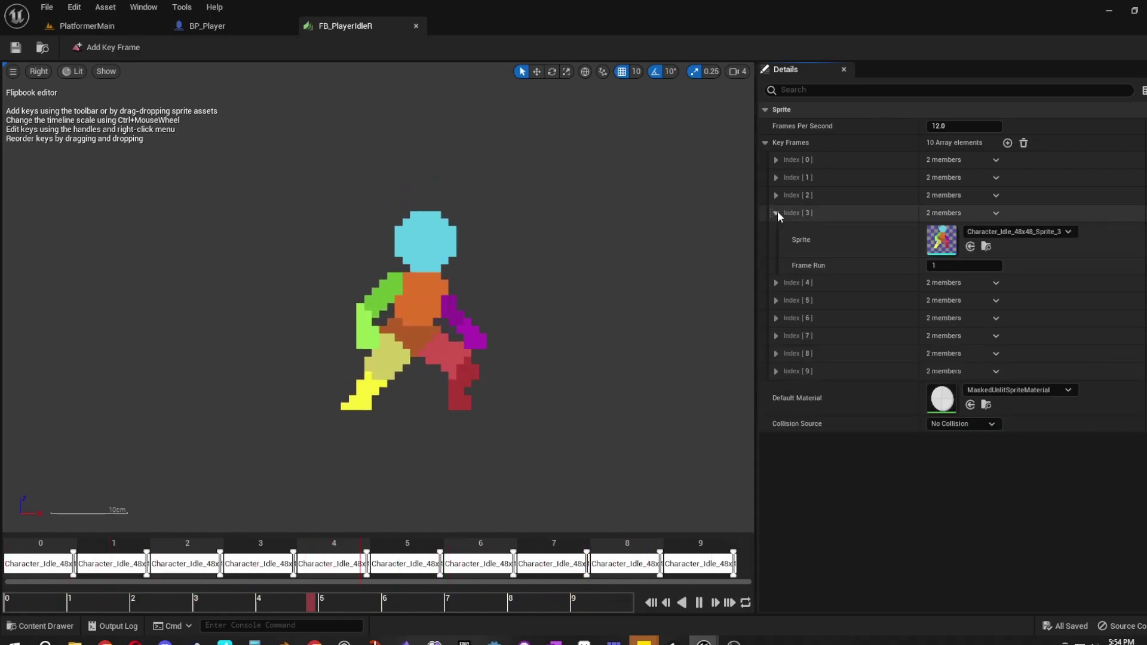
click(777, 282)
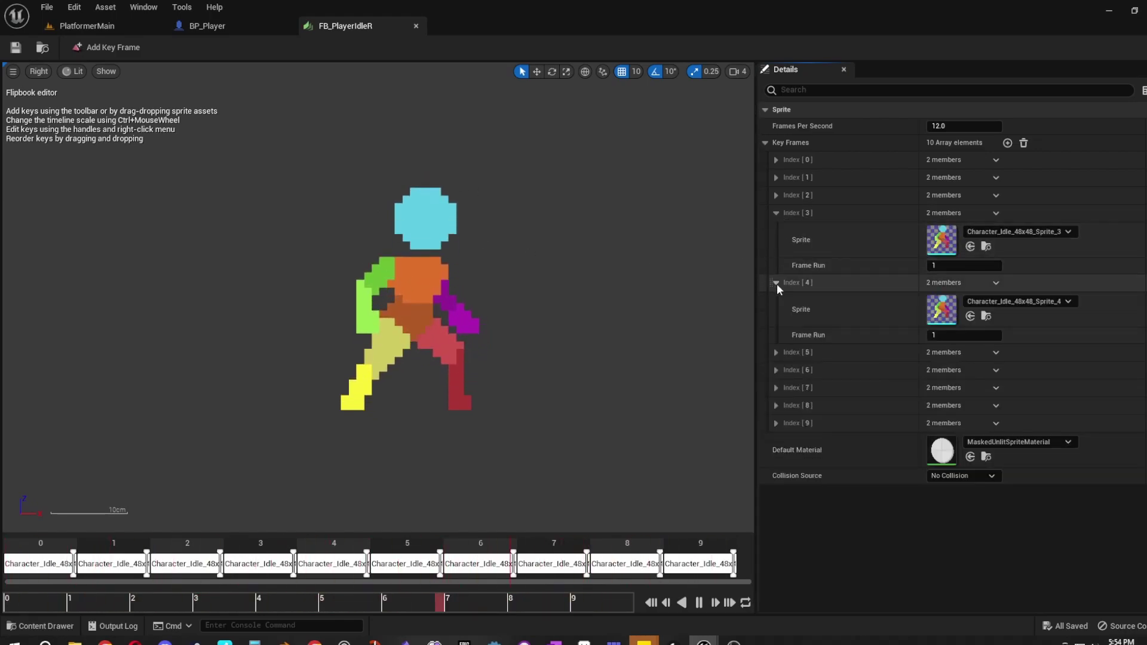
click(777, 196)
click(777, 475)
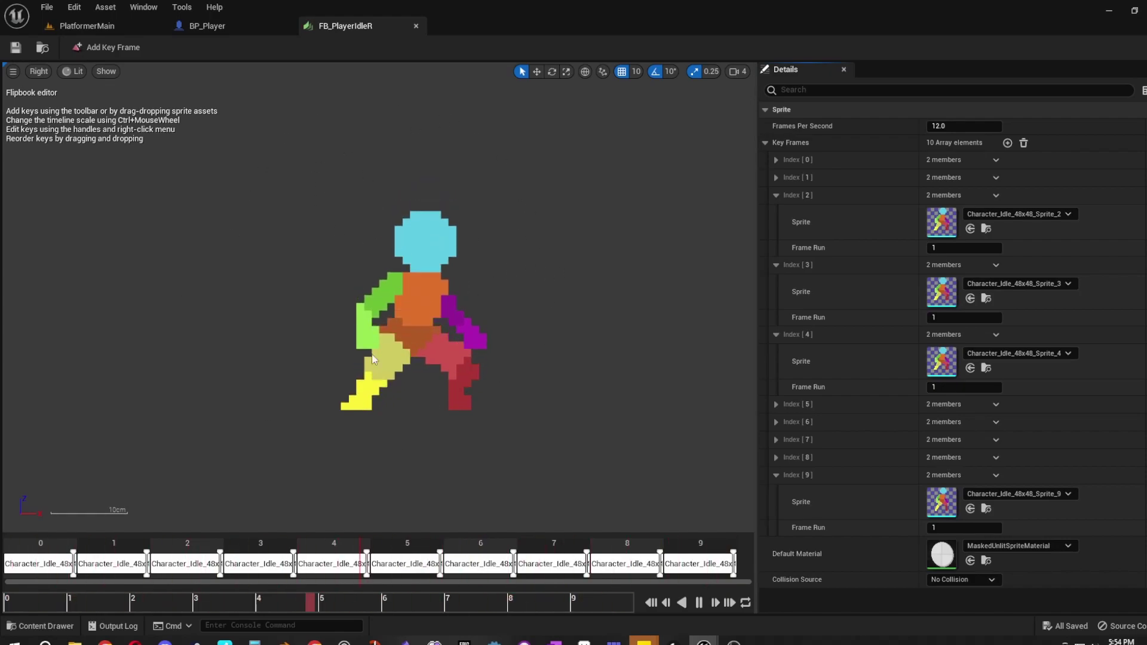
Step: Check frames 5 to 8 of the run animation in Aseprite, then return to Unreal
click(643, 642)
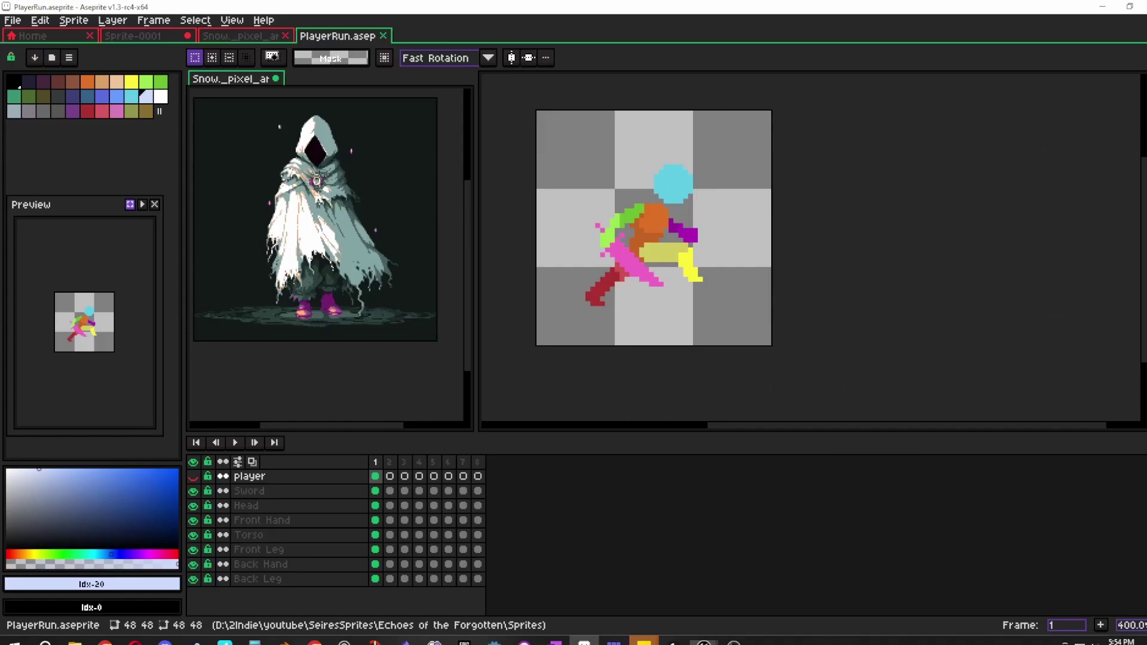
mouse_move(433, 462)
mouse_down()
mouse_move(497, 464)
mouse_move(448, 464)
mouse_up()
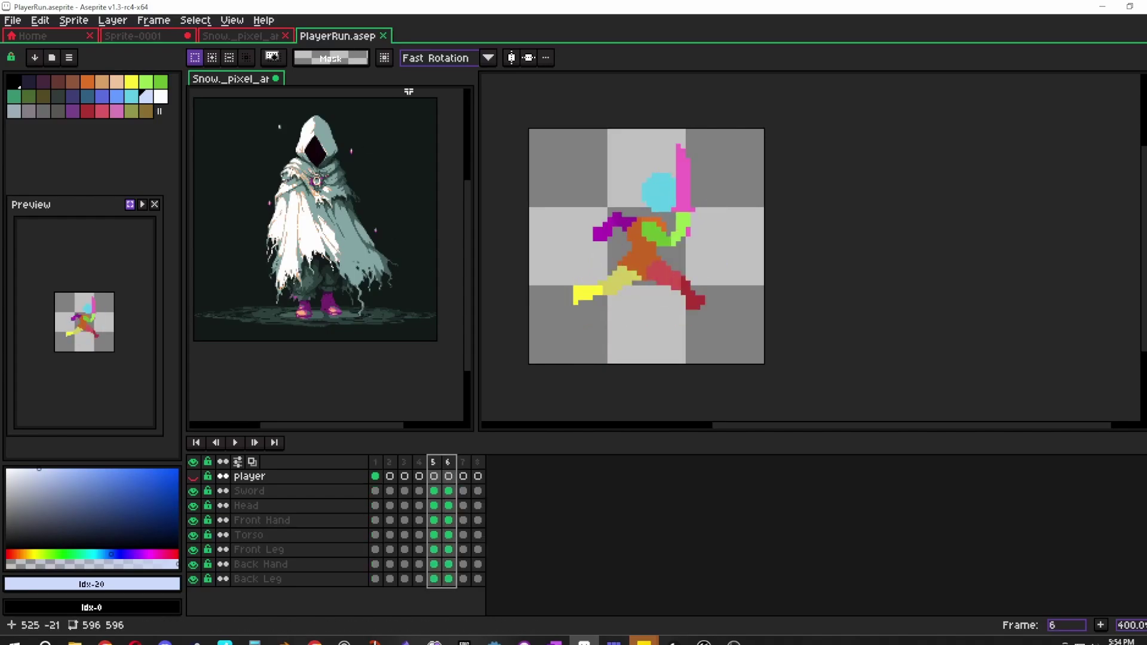
mouse_move(704, 640)
click(740, 602)
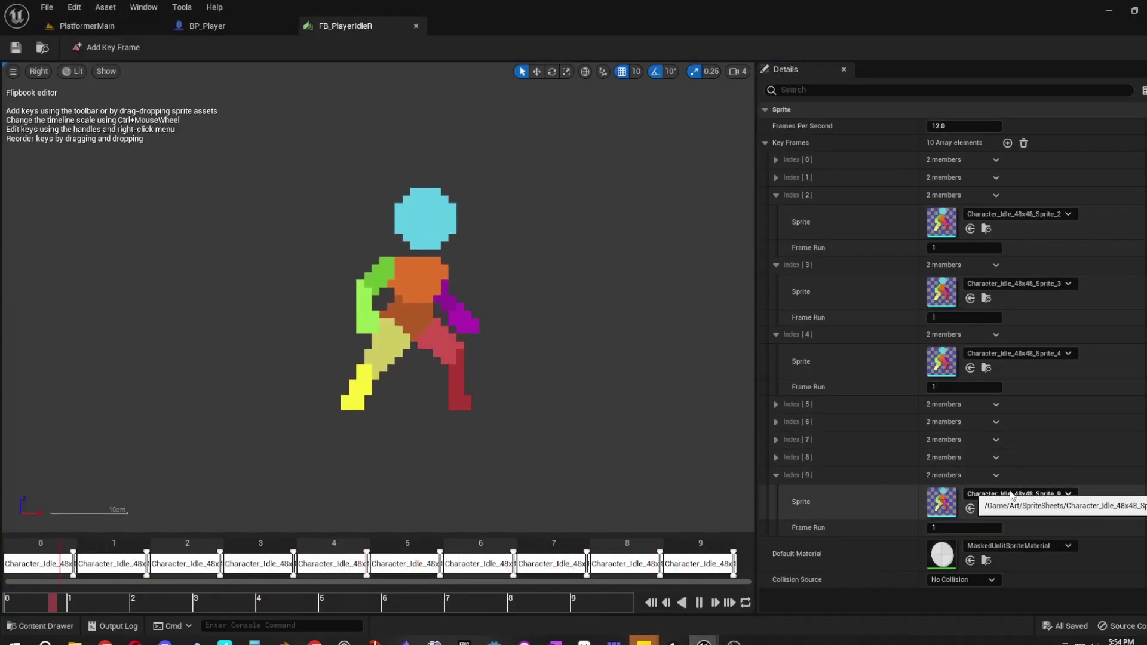
Step: Make key frame 9 of FB_PlayerIdleR last 10 frames
click(941, 528)
text(10)
key(Return)
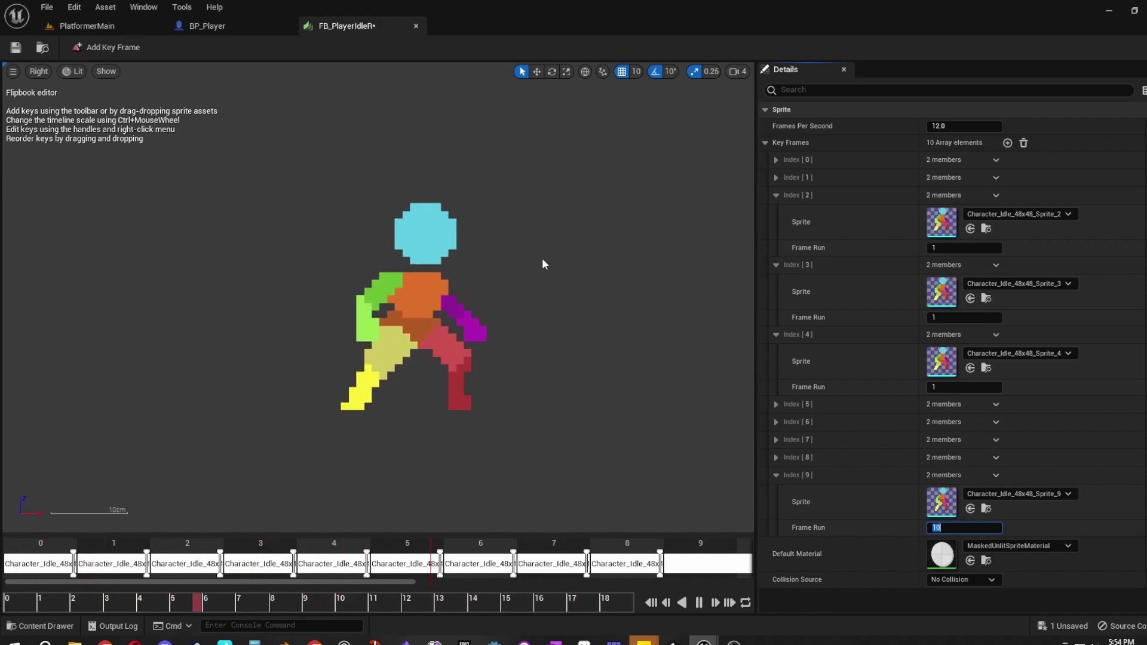
Step: Confirm key frame 2's frame run of 1 and save the idle flipbook
click(951, 250)
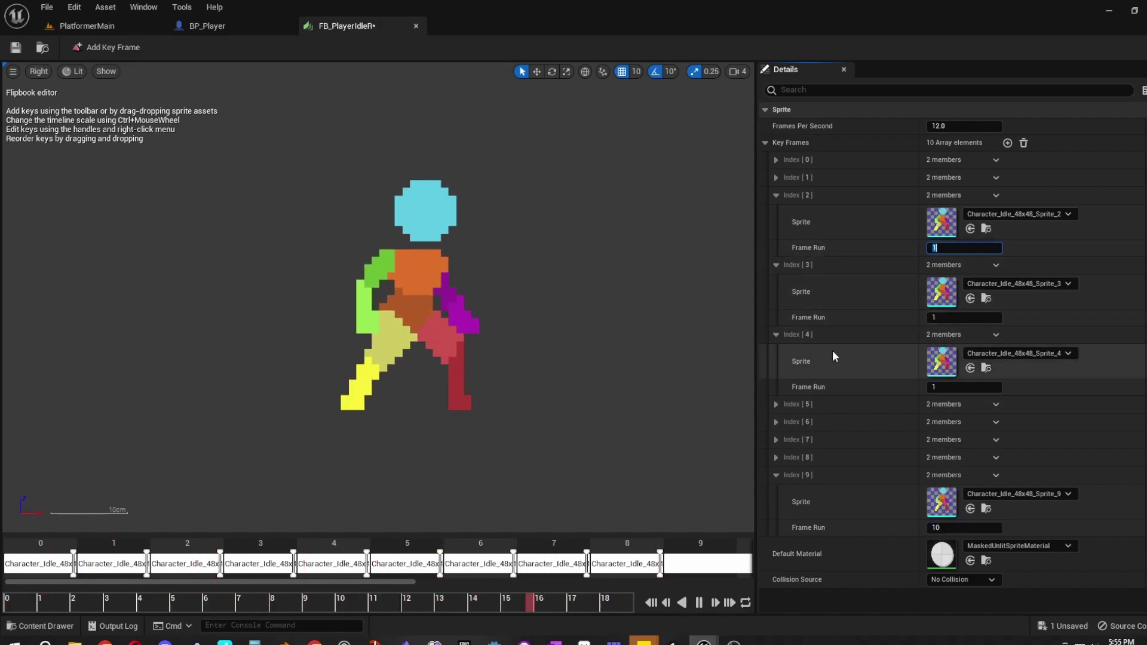
click(572, 344)
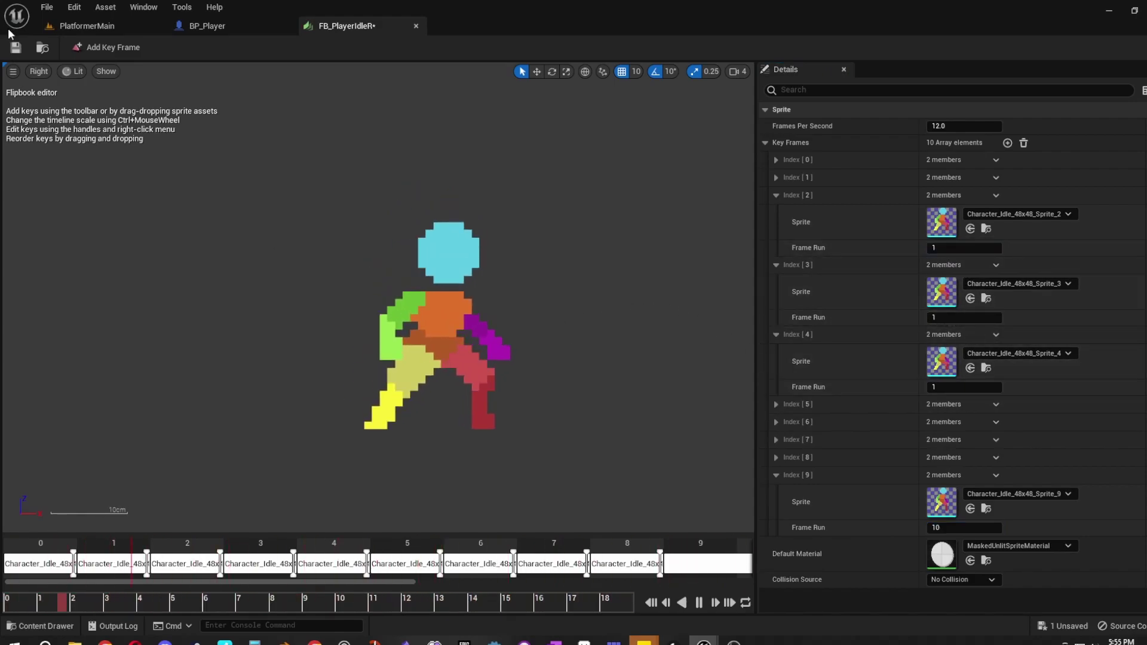
click(13, 48)
click(954, 249)
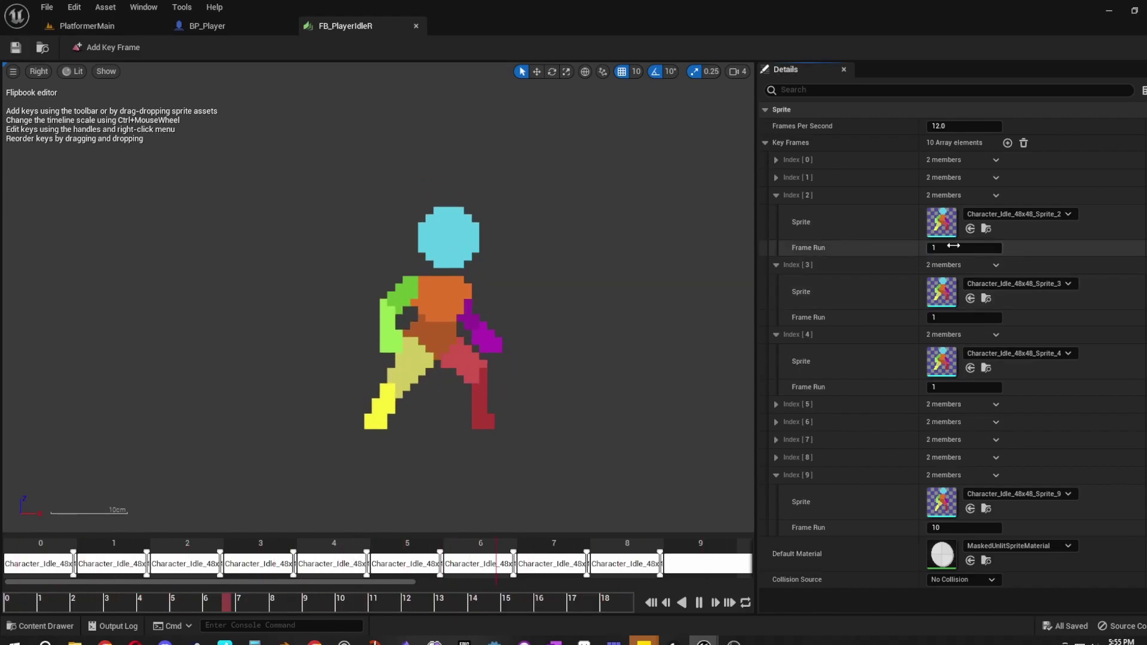
Step: Create a Sprites folder in SpriteSheets and move the ten idle sprites and FB_PlayerIdleR into it
click(416, 26)
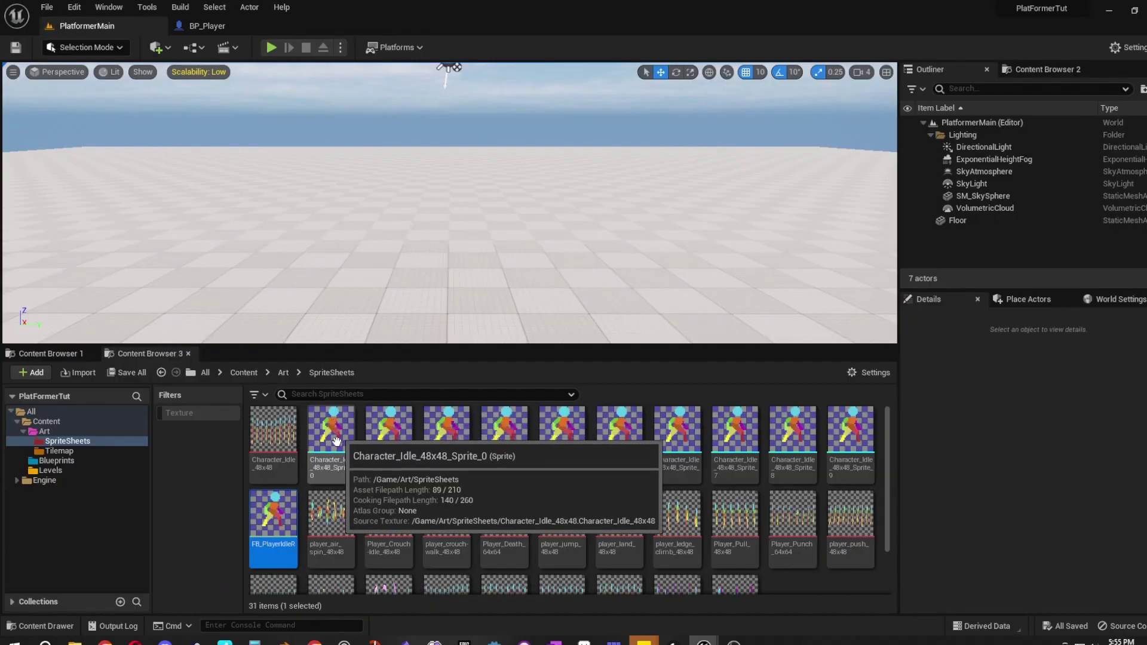
right_click(306, 472)
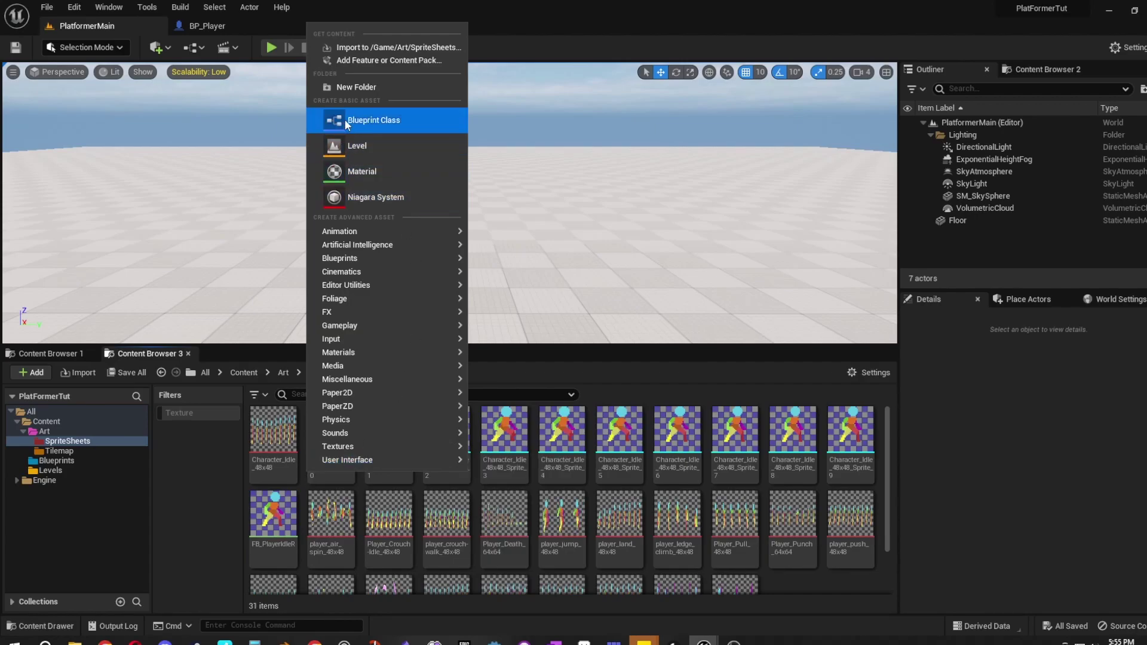
click(357, 87)
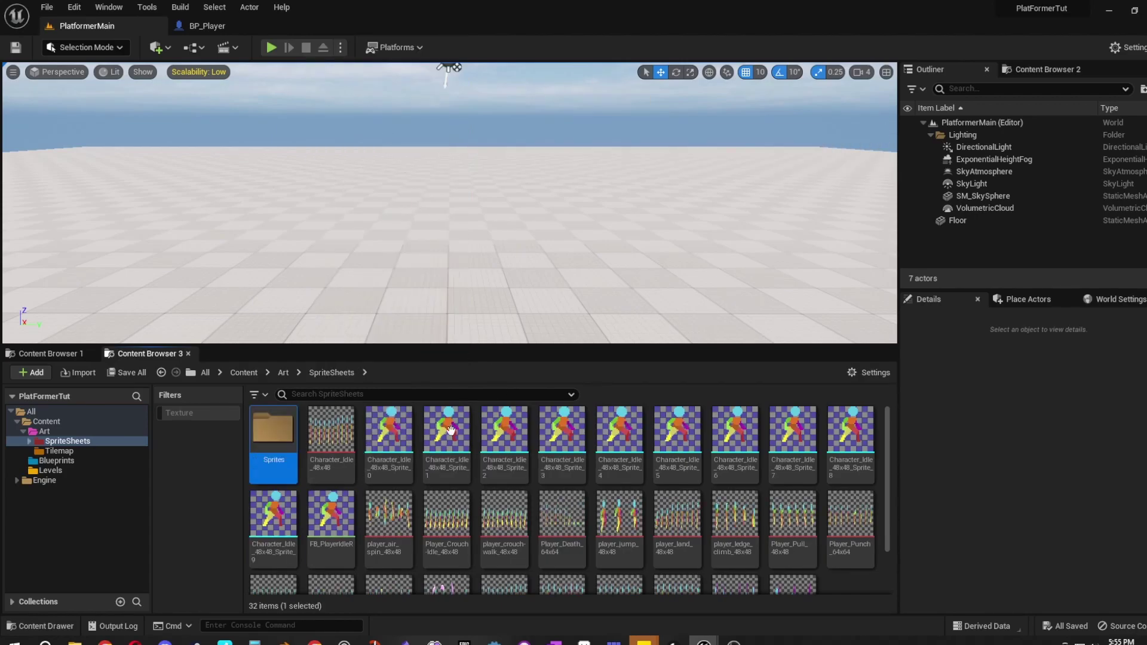
click(388, 430)
shift+click(332, 514)
drag(388, 430, 279, 423)
click(307, 445)
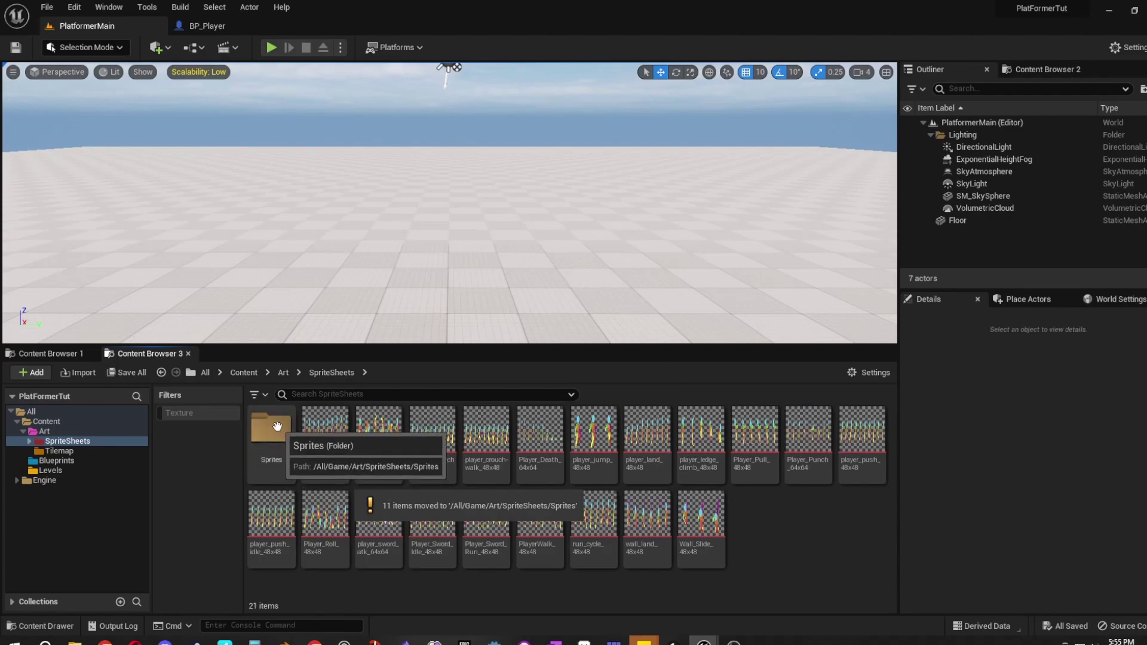
Step: Move the Sprites folder under Art and open it
drag(278, 427, 55, 431)
click(89, 453)
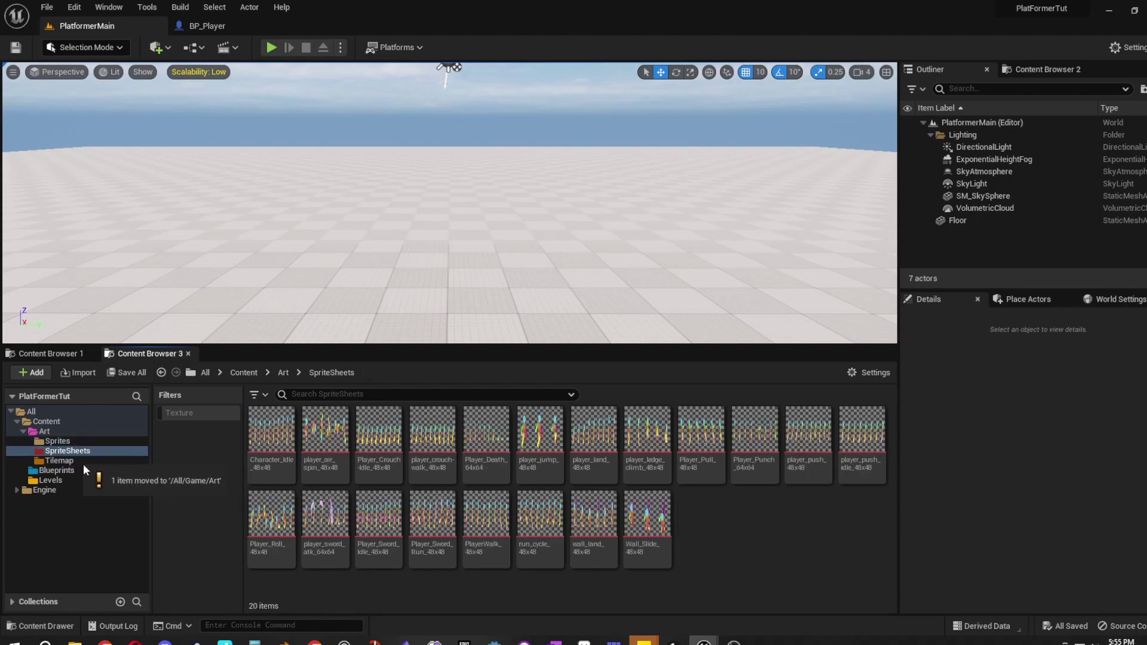
click(60, 441)
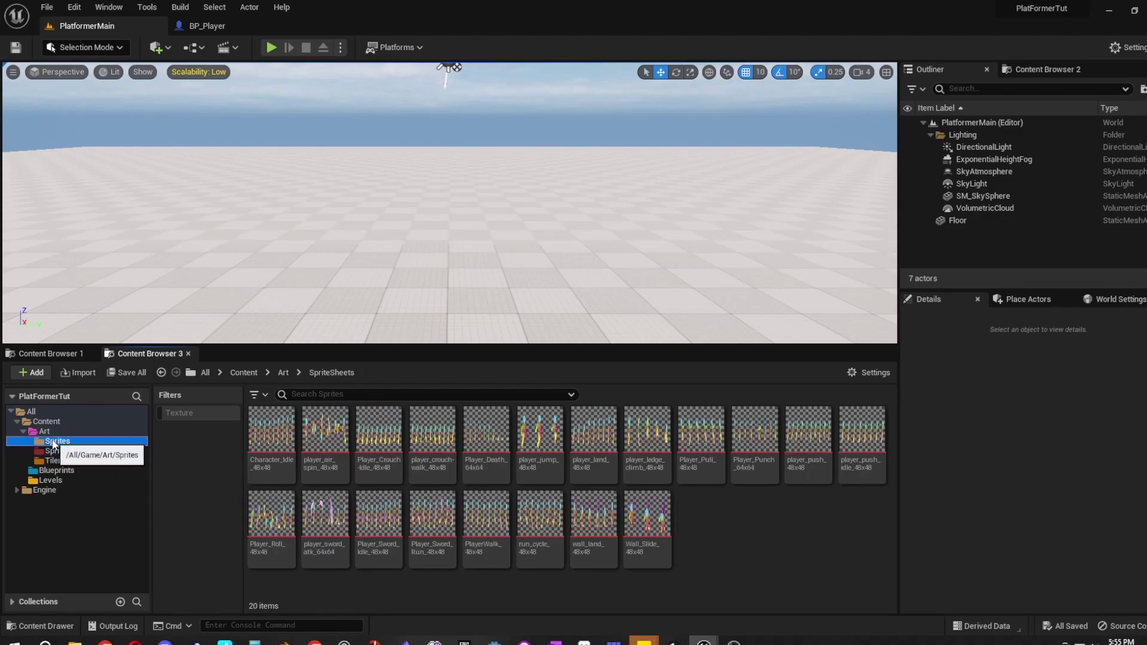
Step: Give the Sprites folder a custom full-brightness cyan colour
click(281, 374)
right_click(260, 431)
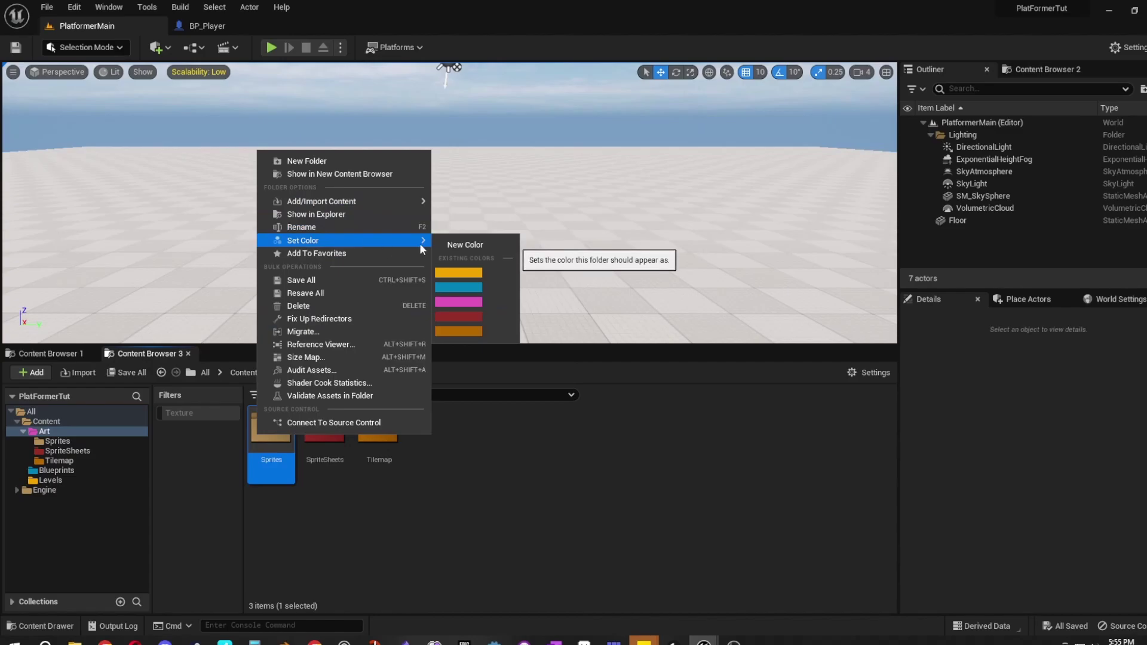
click(451, 245)
drag(496, 344, 451, 338)
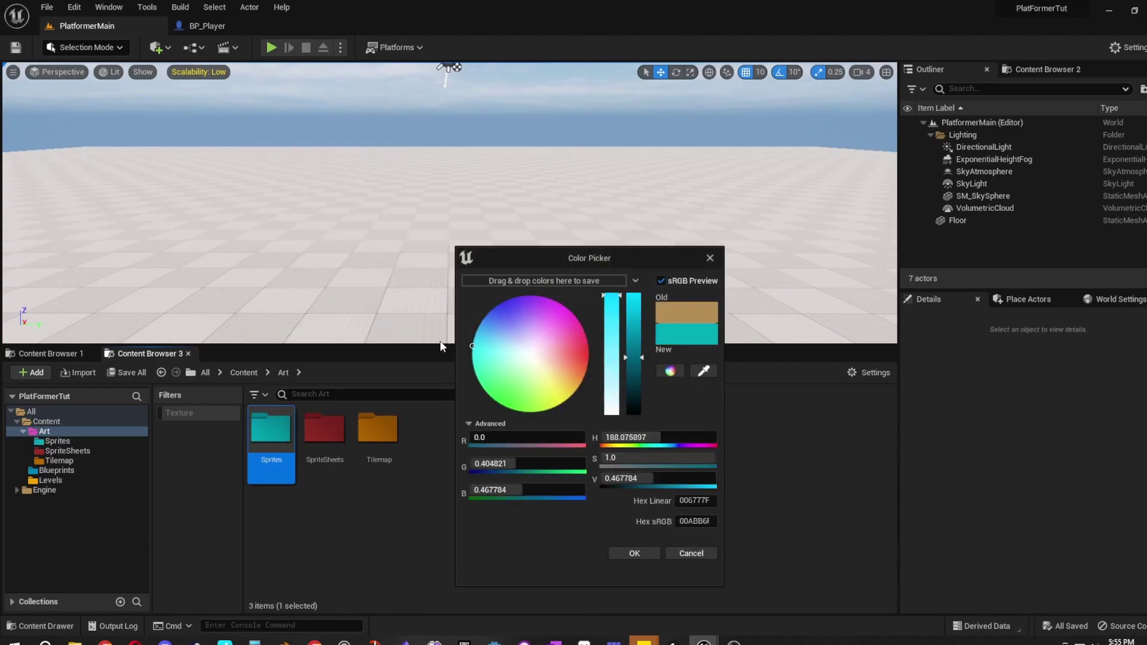
drag(638, 301, 639, 289)
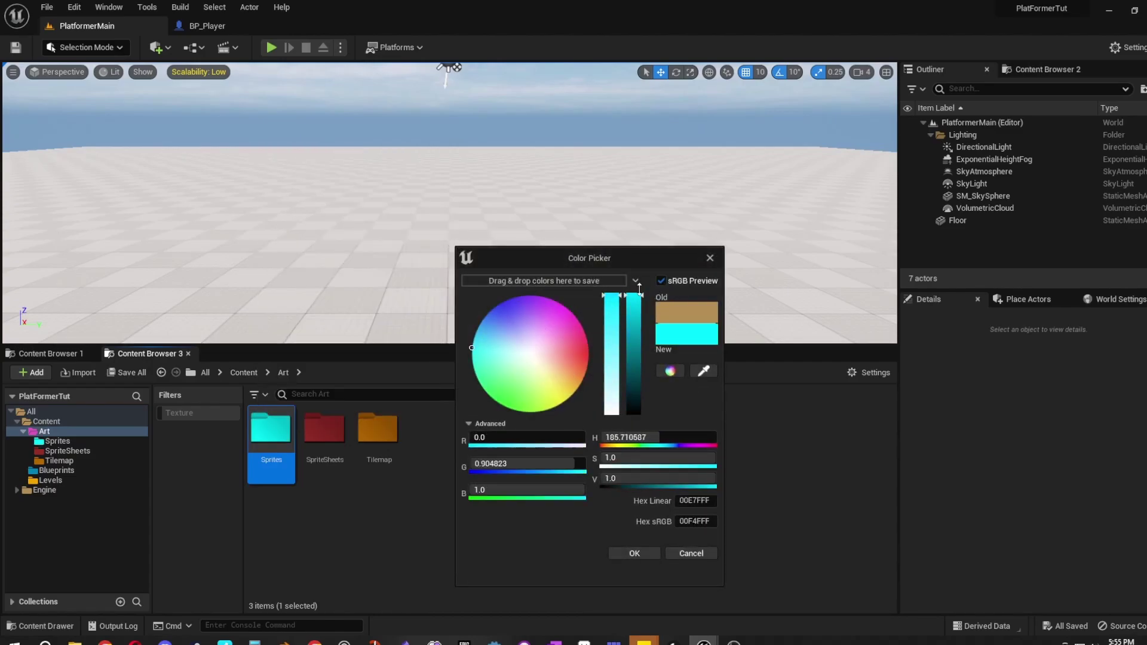
click(632, 554)
click(443, 490)
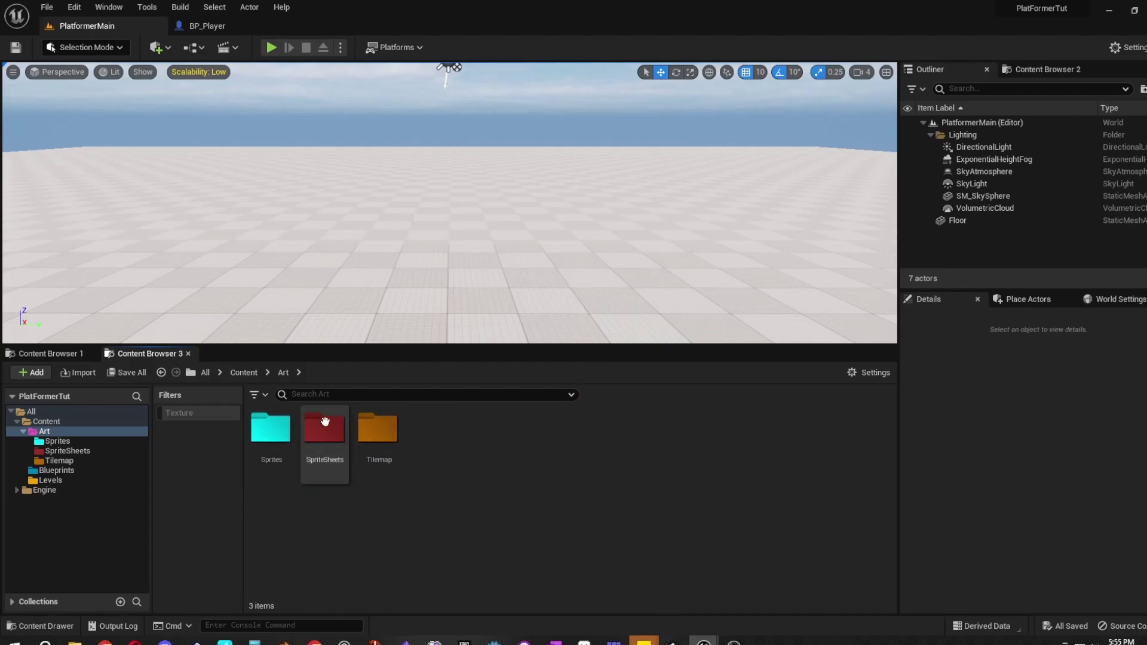
Step: Browse the Art subfolders and open the run_cycle_48x48 sprite sheet from SpriteSheets
double_click(325, 422)
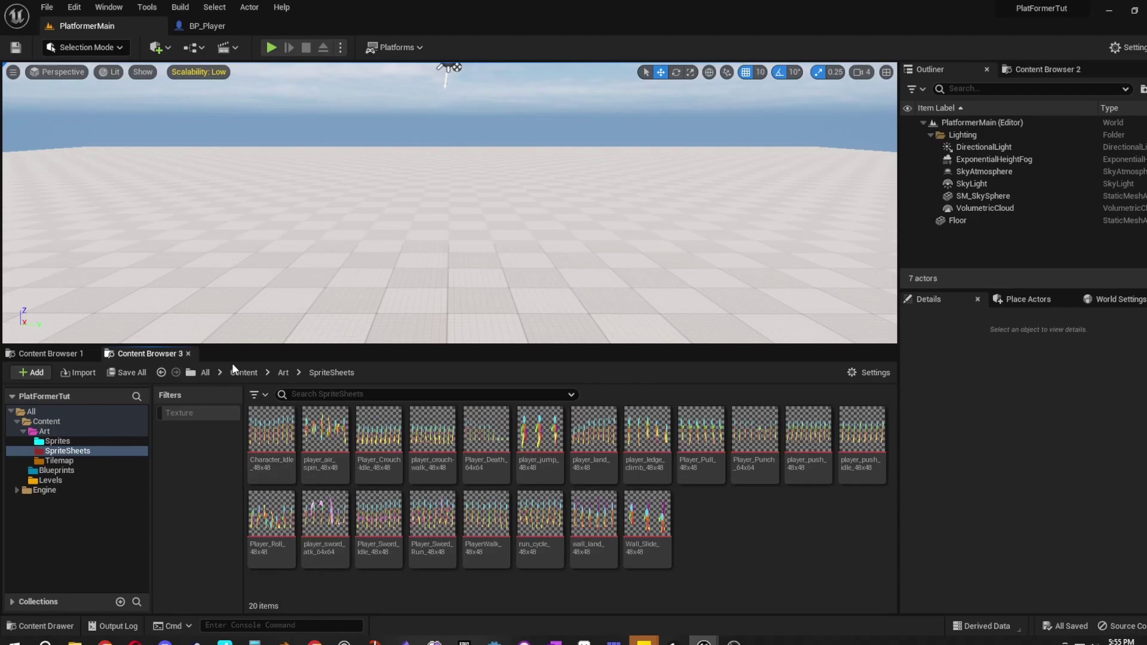
click(283, 373)
click(272, 445)
double_click(272, 445)
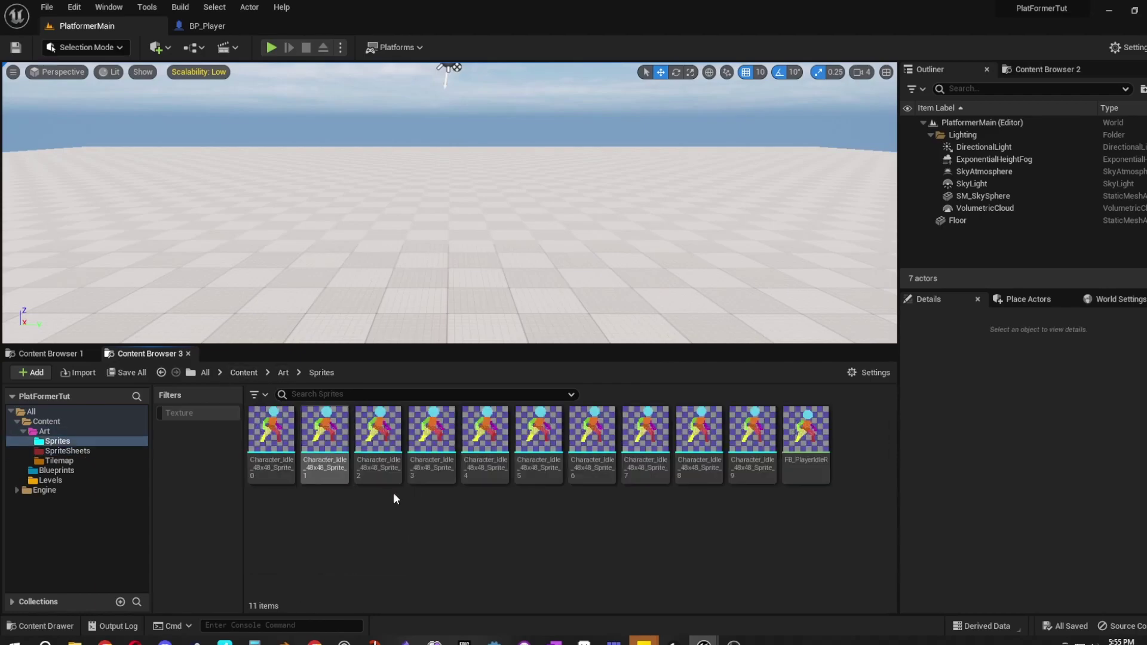
click(283, 372)
double_click(317, 445)
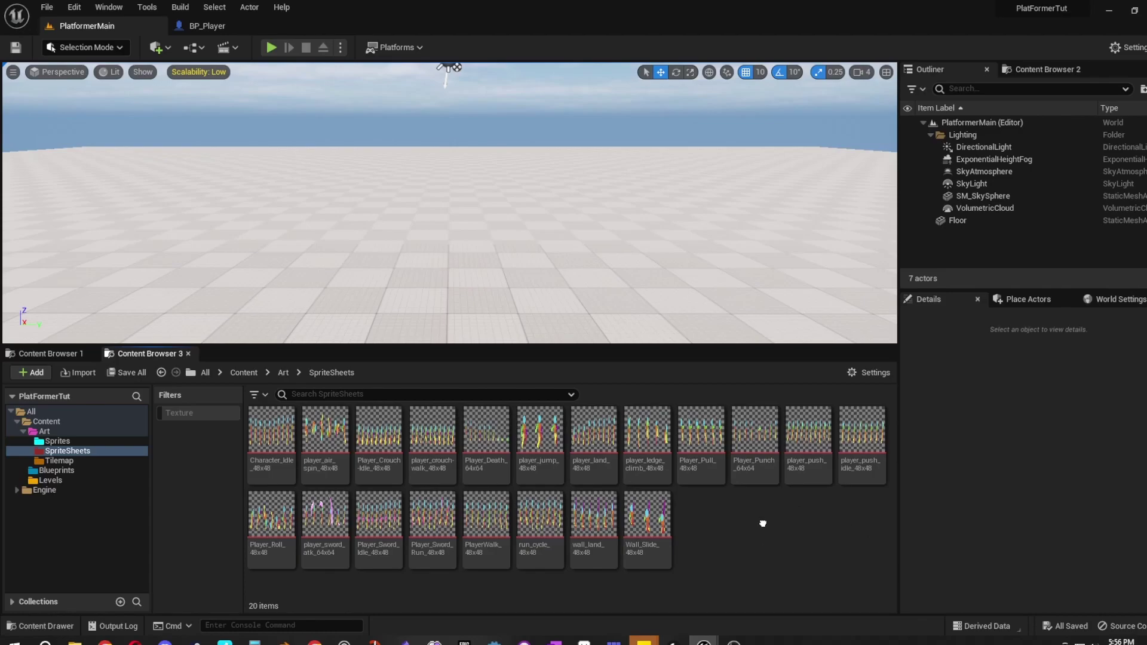
double_click(540, 513)
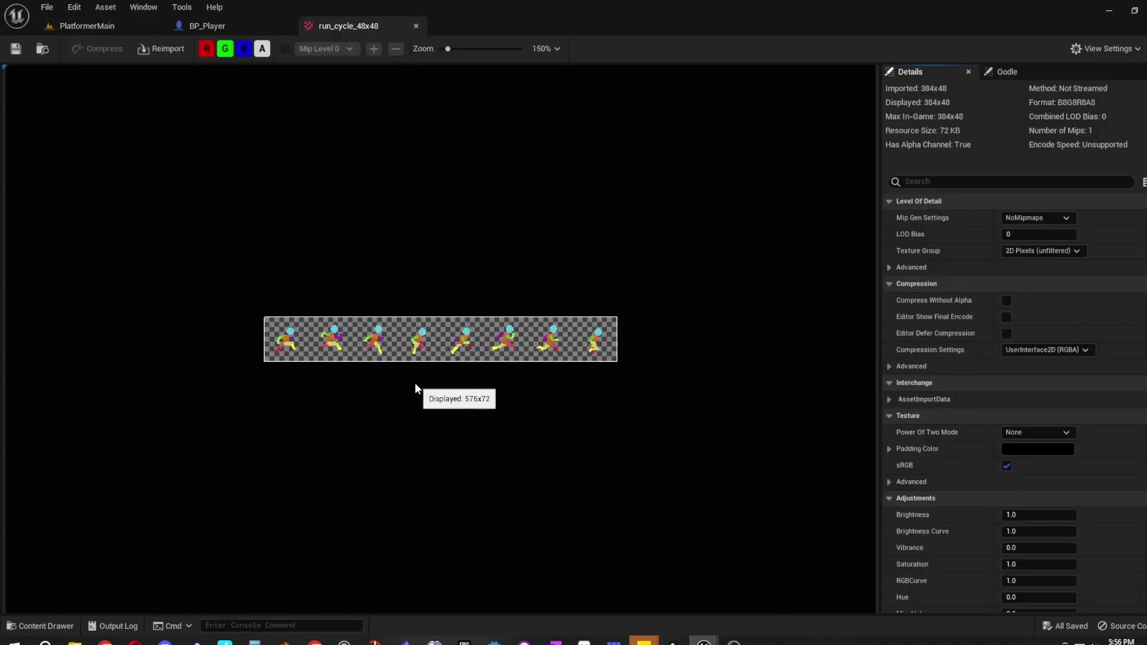
Step: Close the run_cycle_48x48 texture and show Sprite Actions for the run_cycle sheet
click(416, 26)
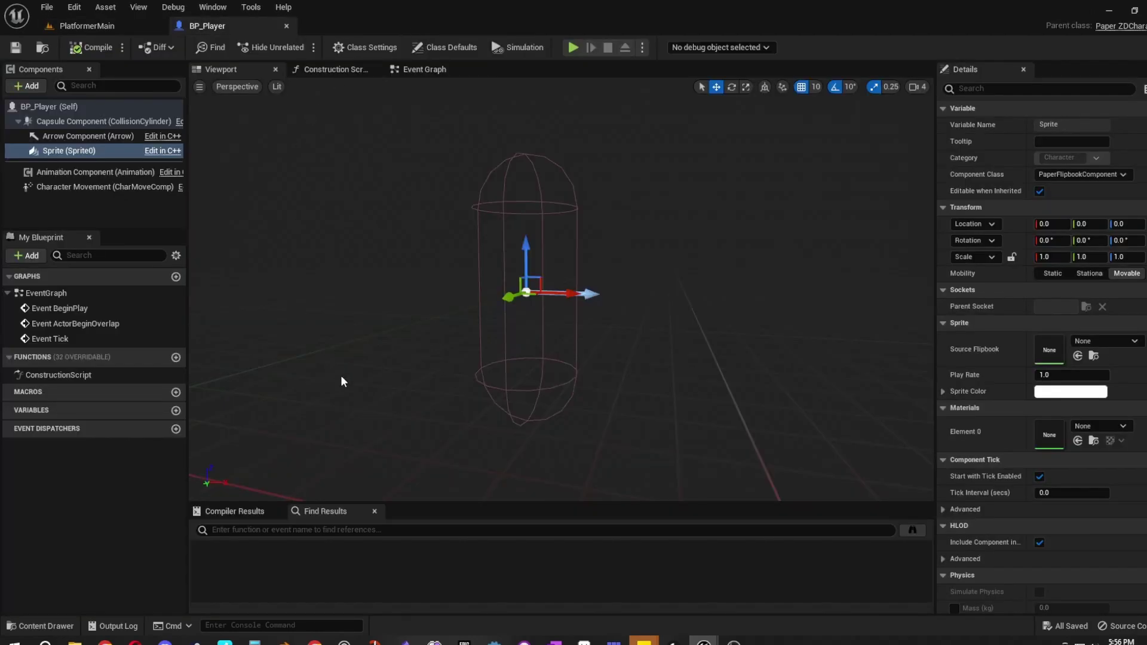
click(115, 30)
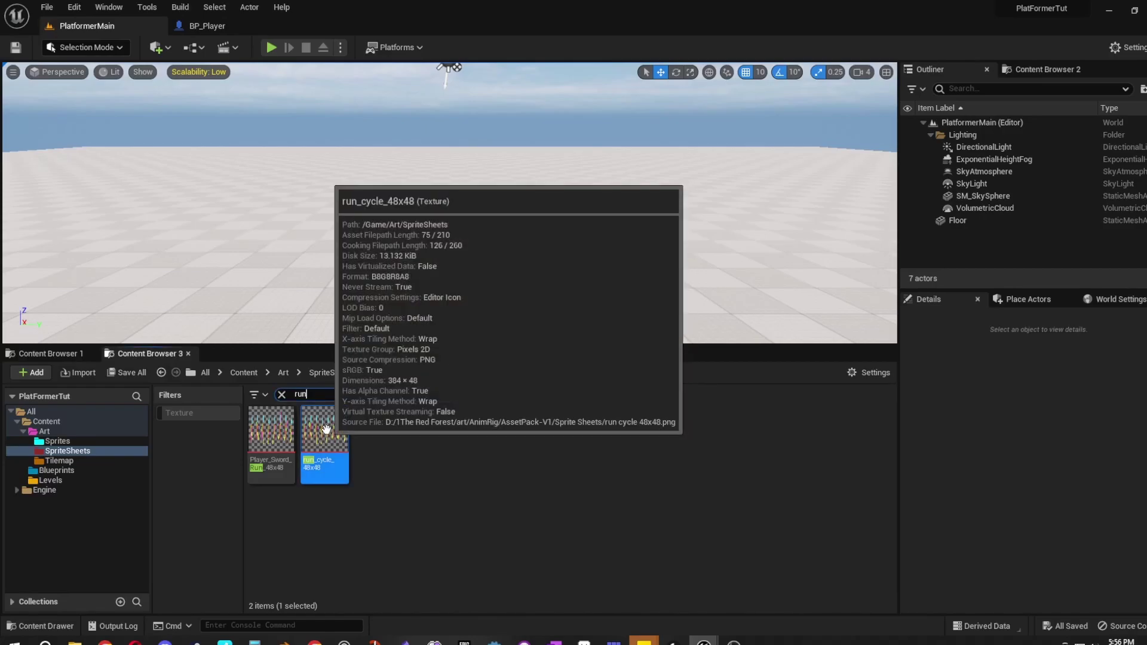
right_click(326, 429)
mouse_move(486, 303)
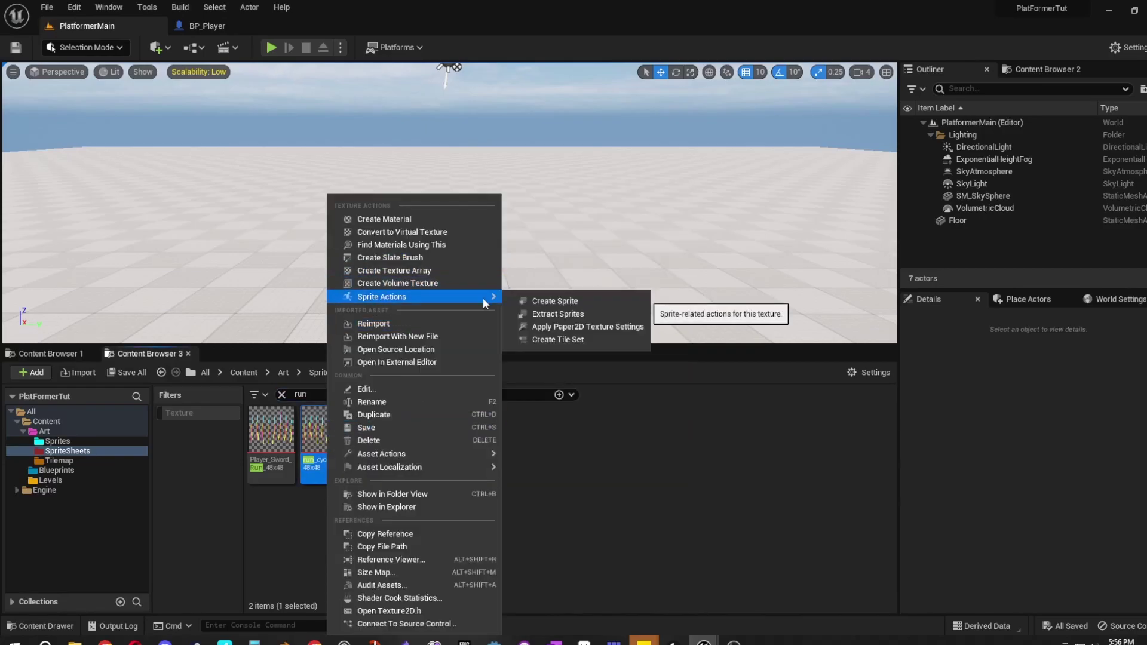
Step: Extract the run_cycle_48x48 sheet in Grid mode with 48x48 cells into eight sprites
click(569, 315)
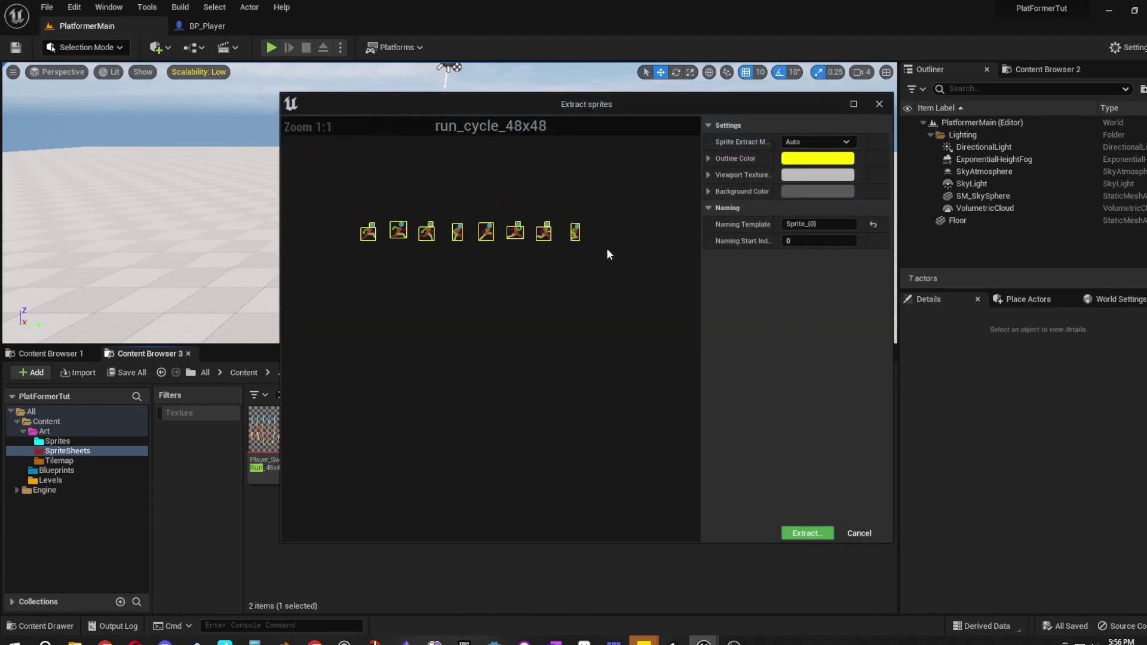
click(794, 142)
click(795, 165)
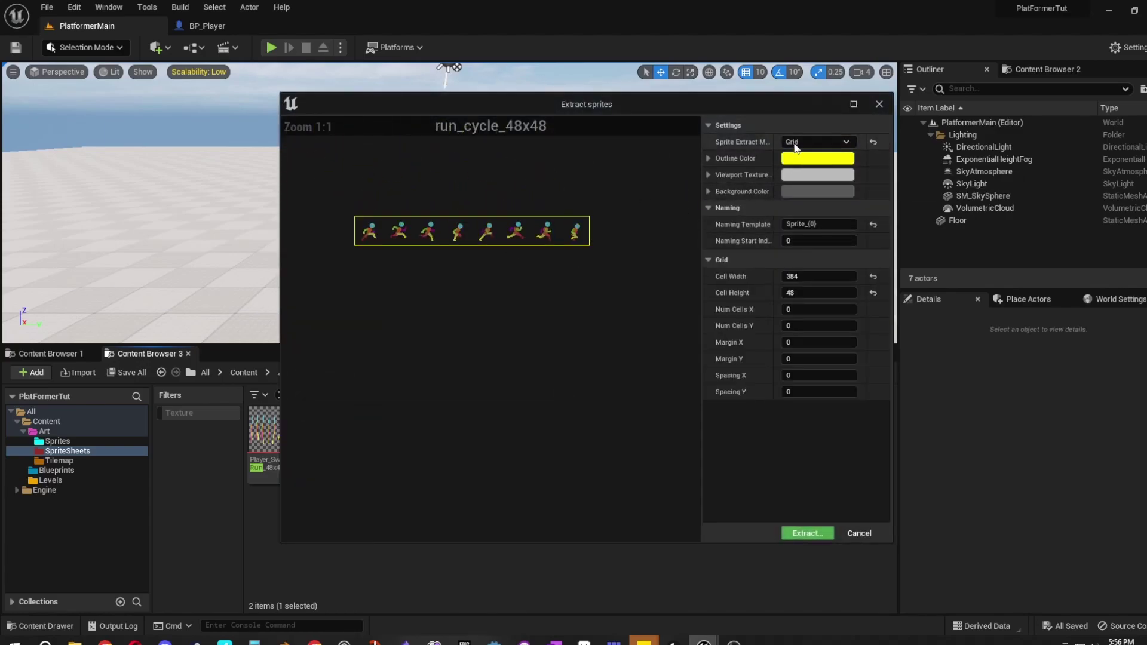
scroll(422, 278, up, 5)
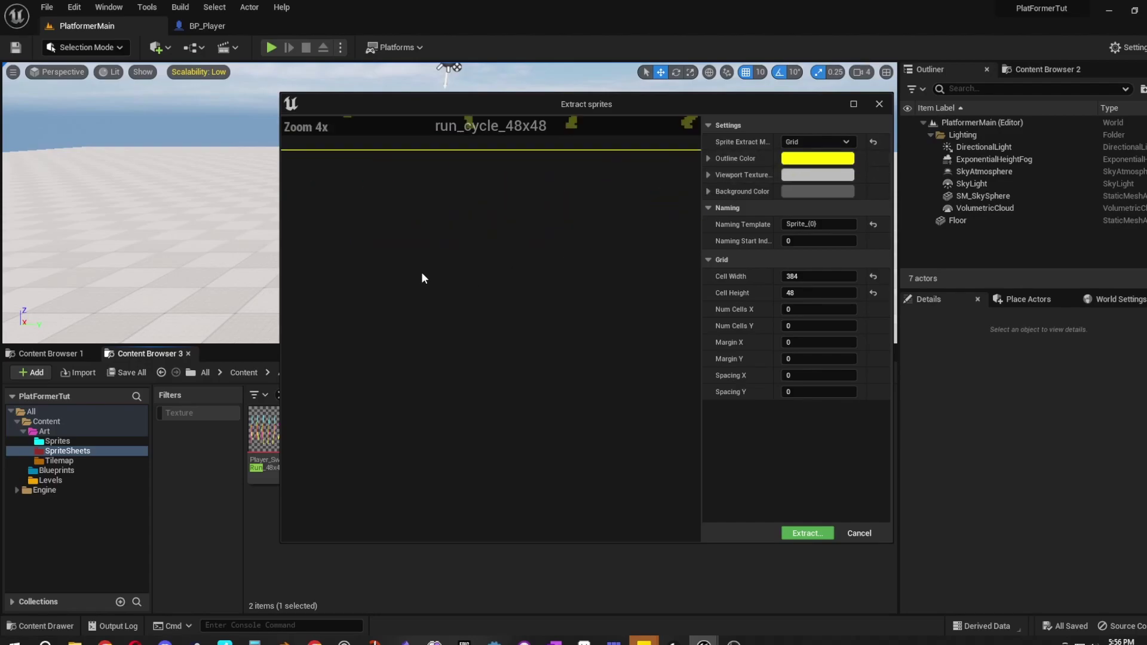
scroll(422, 278, down, 2)
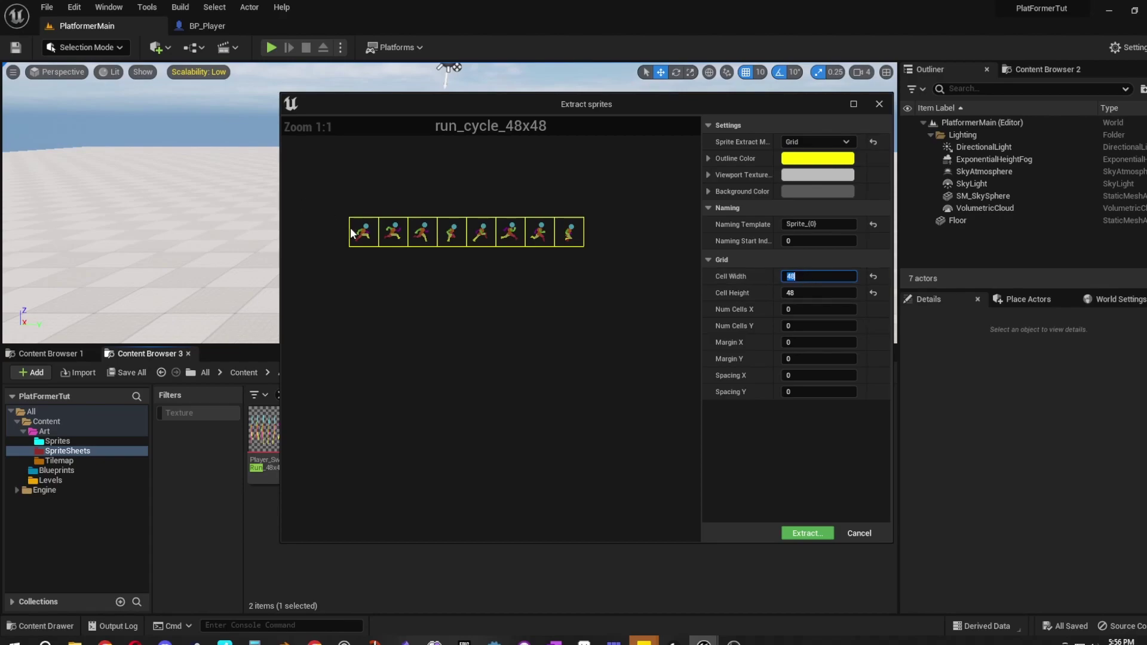
click(802, 535)
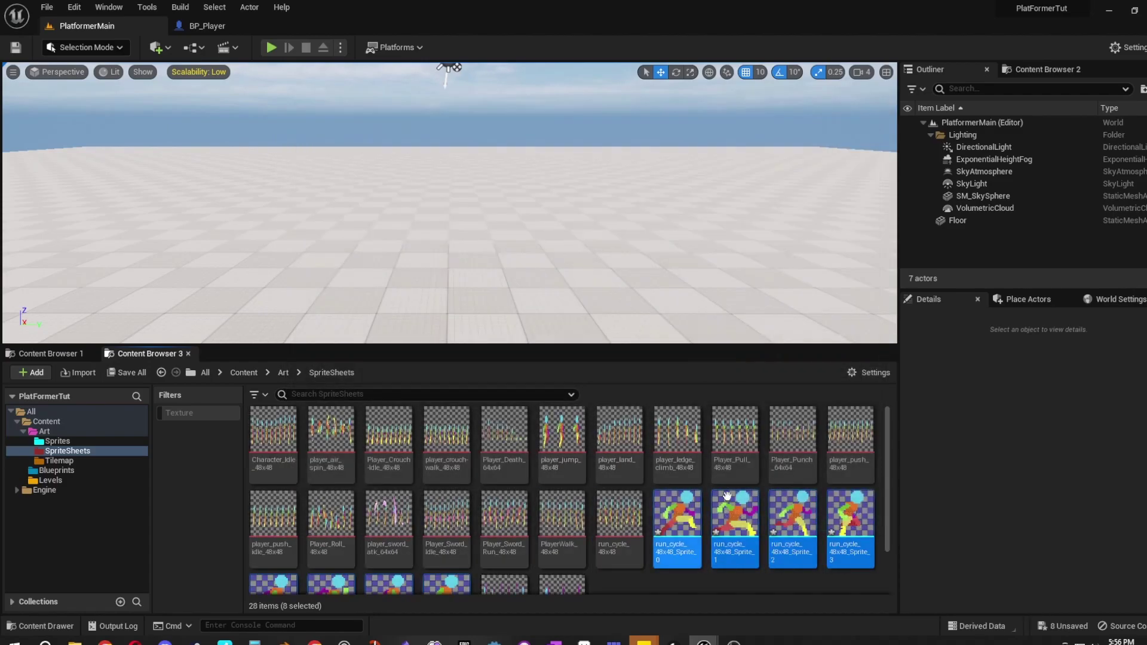
Step: Bulk-edit the eight run cycle sprites, setting Pivot Mode to Bottom Center
scroll(727, 496, down, 2)
right_click(687, 466)
mouse_move(798, 267)
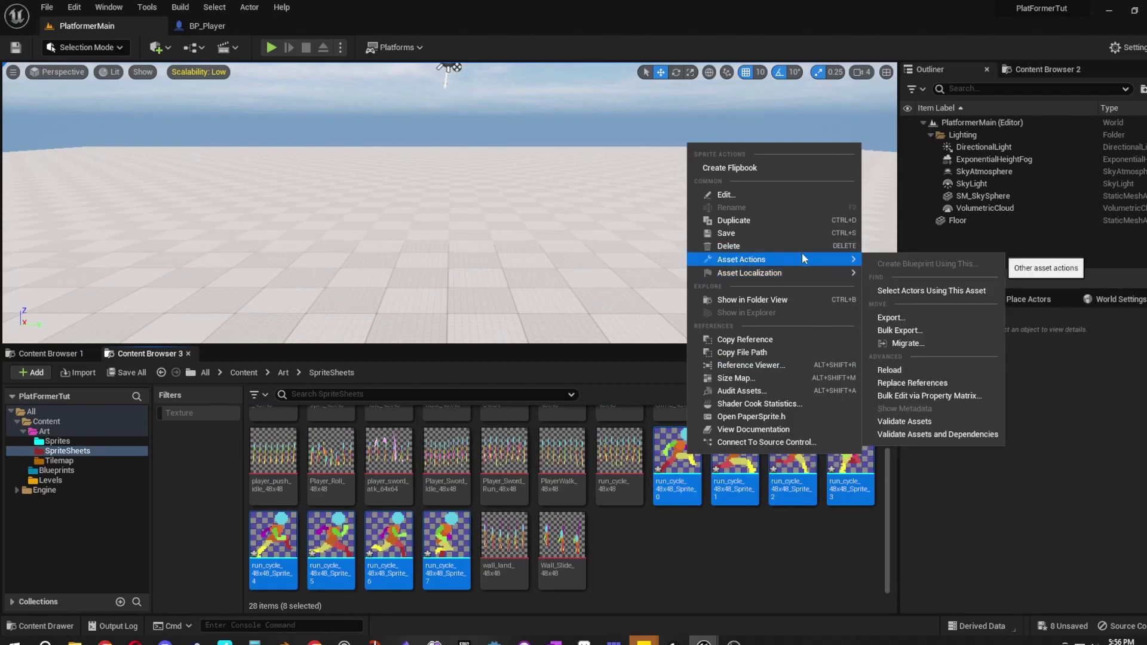
click(925, 397)
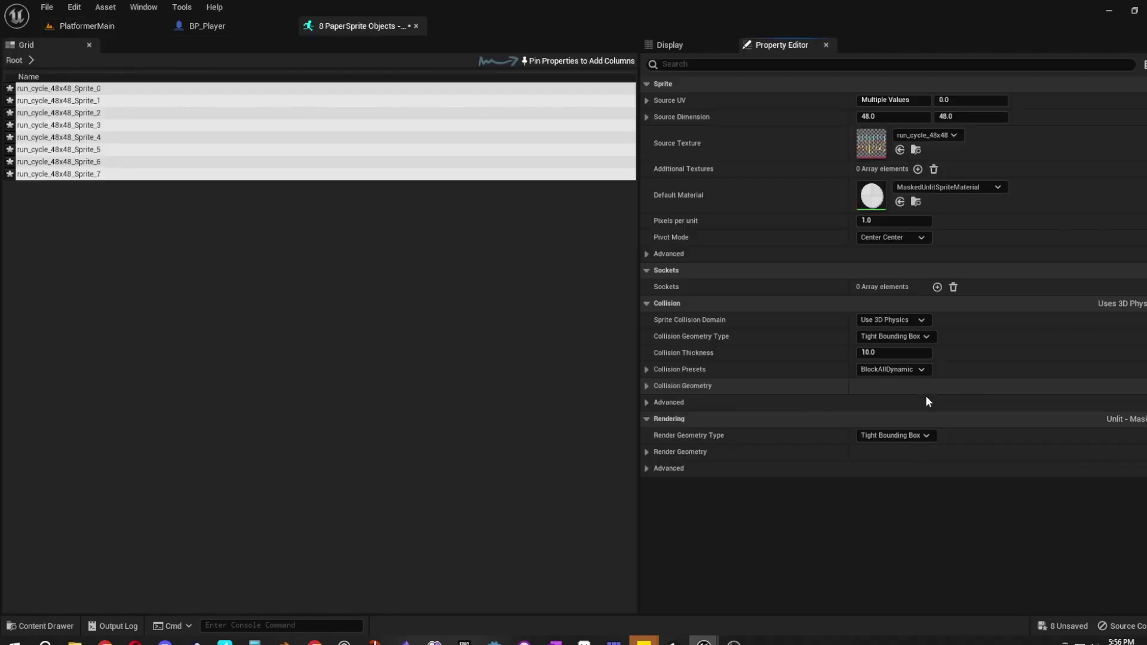
click(868, 239)
click(883, 331)
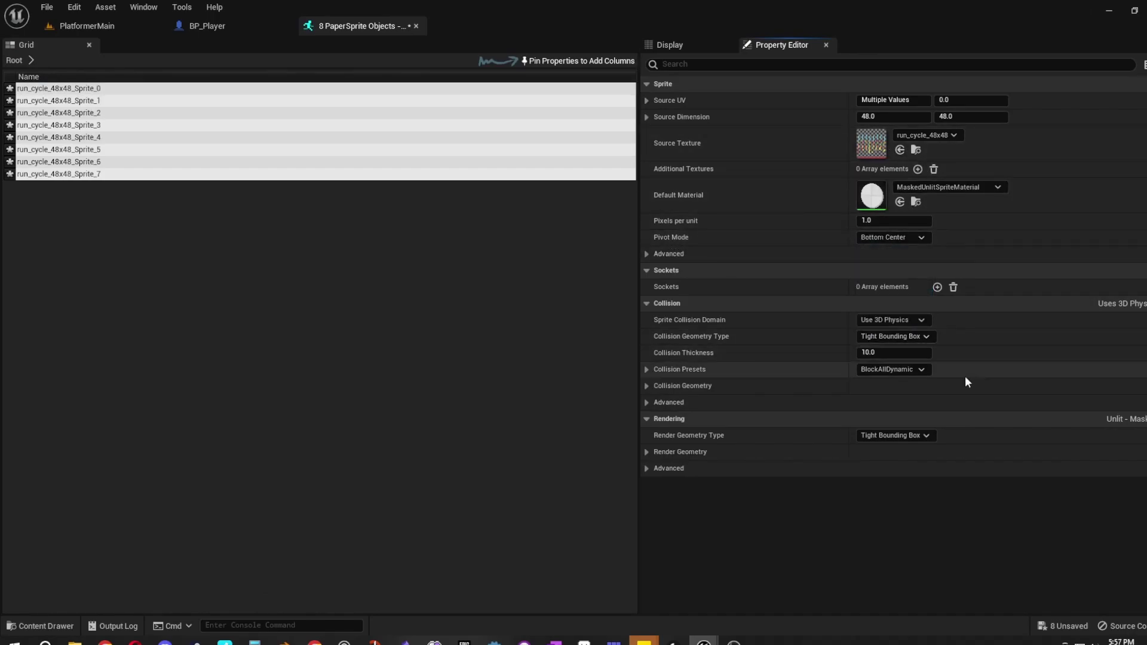
Step: Save the eight sprites, close the property matrix, and move them into Sprites
key(ctrl+s)
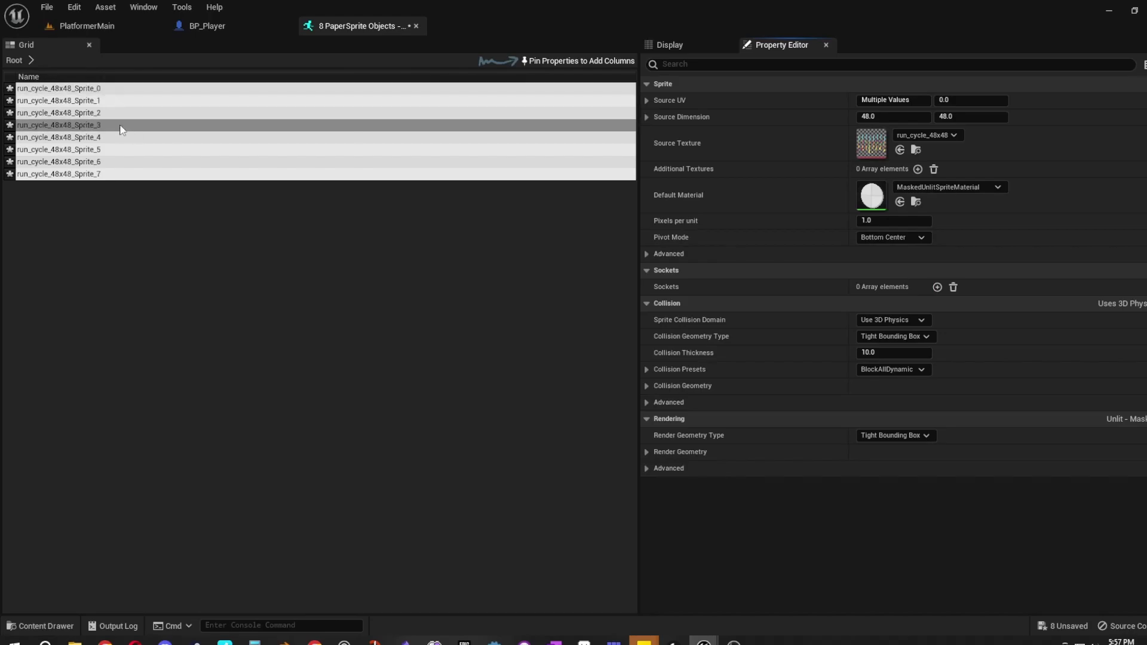
click(415, 26)
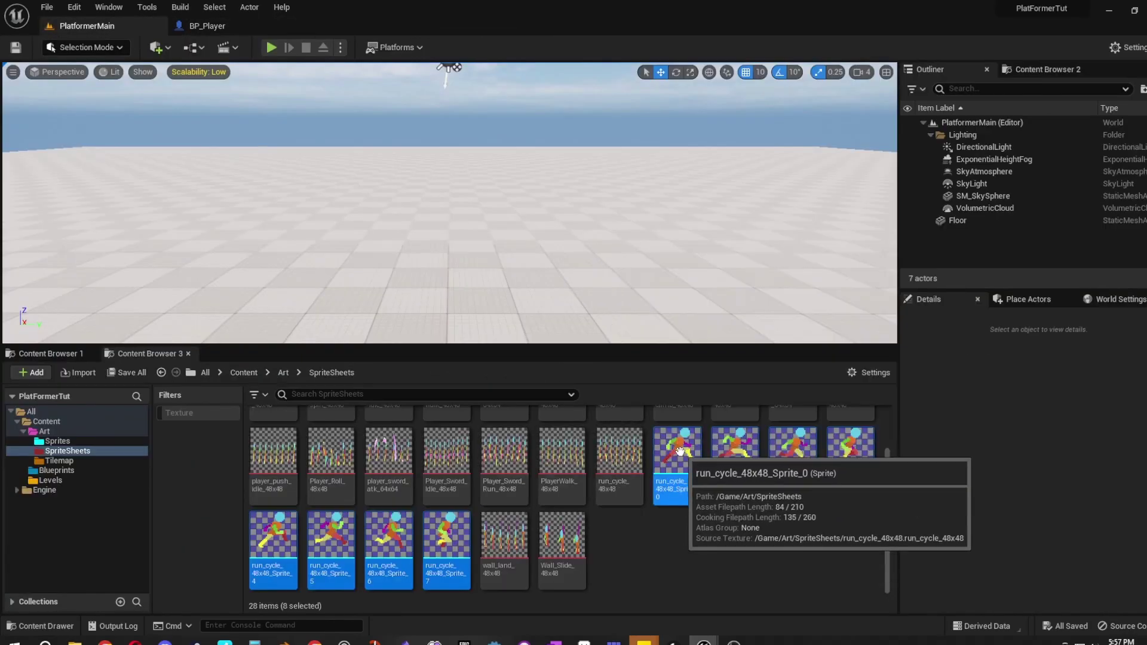
drag(680, 451, 67, 442)
Step: Finish moving the run_cycle sprites, then create flipbook FB_PlayerRunR from all eight in Sprites
click(120, 469)
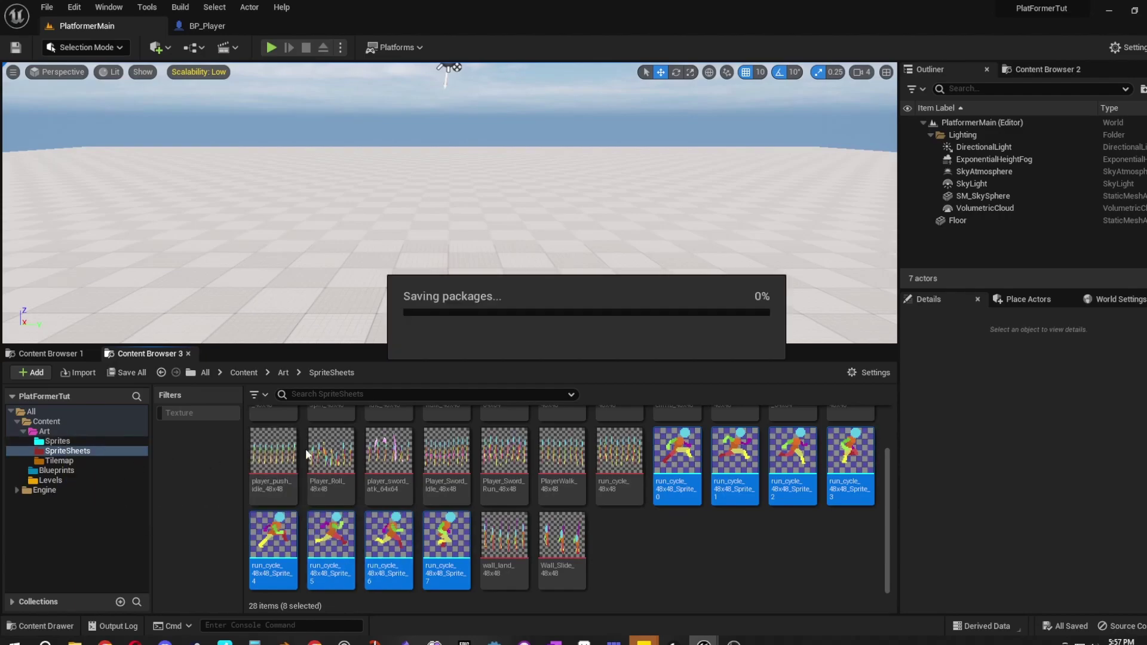
click(82, 441)
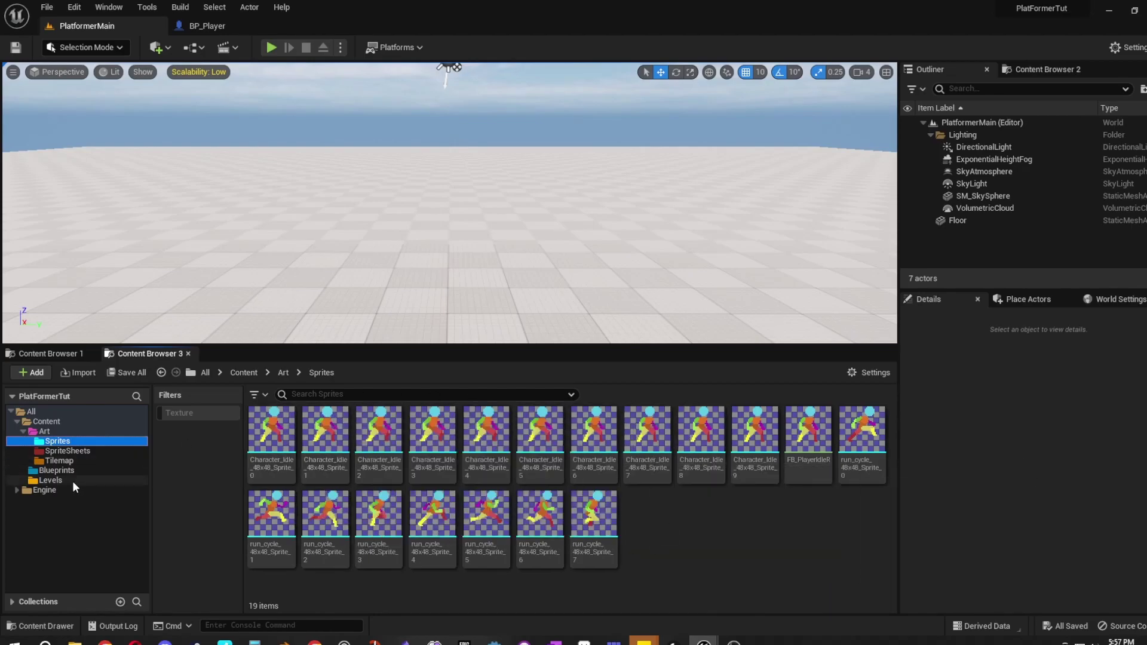
click(593, 520)
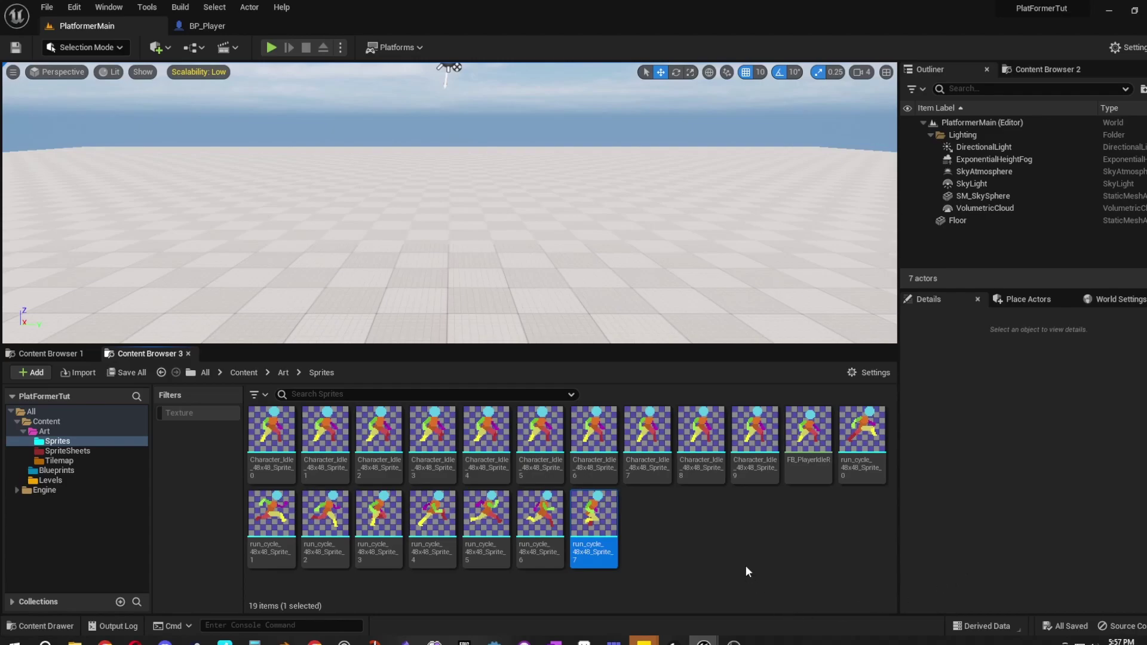
shift+click(852, 436)
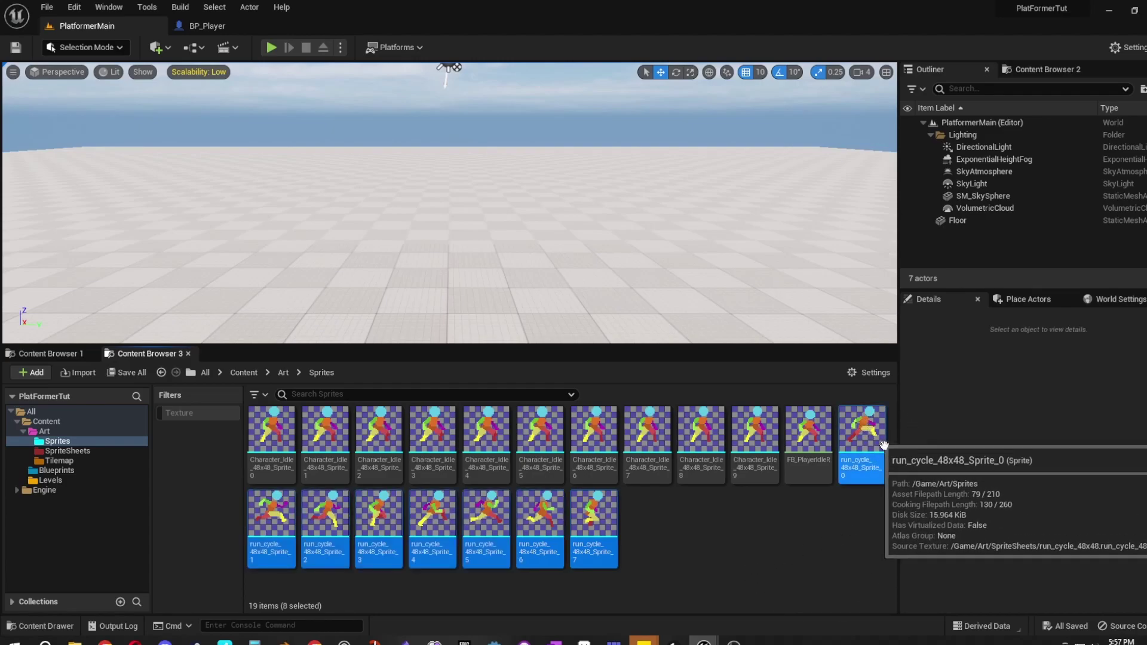
right_click(853, 436)
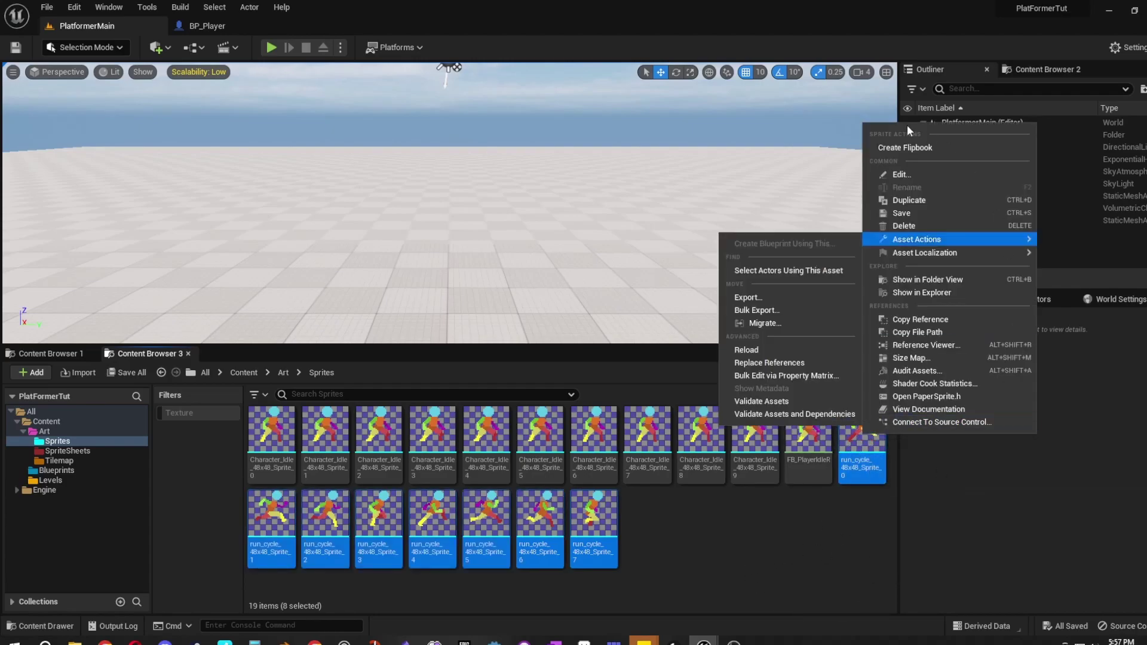
click(906, 149)
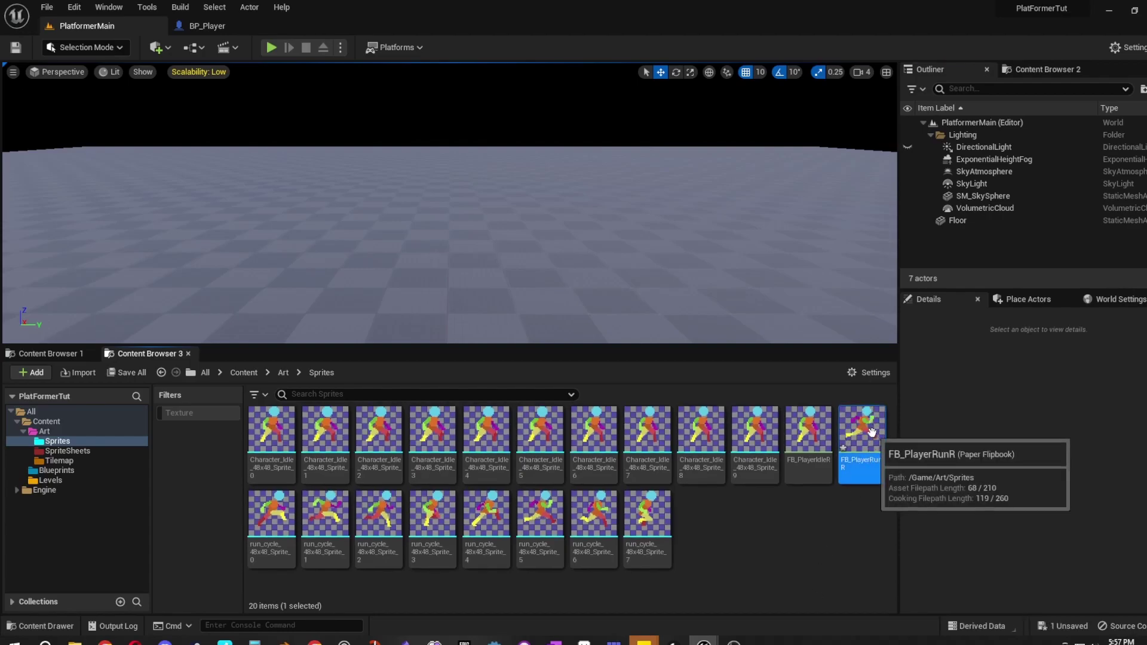
Step: Set FB_PlayerRunR to 12 frames per second and save it
double_click(843, 428)
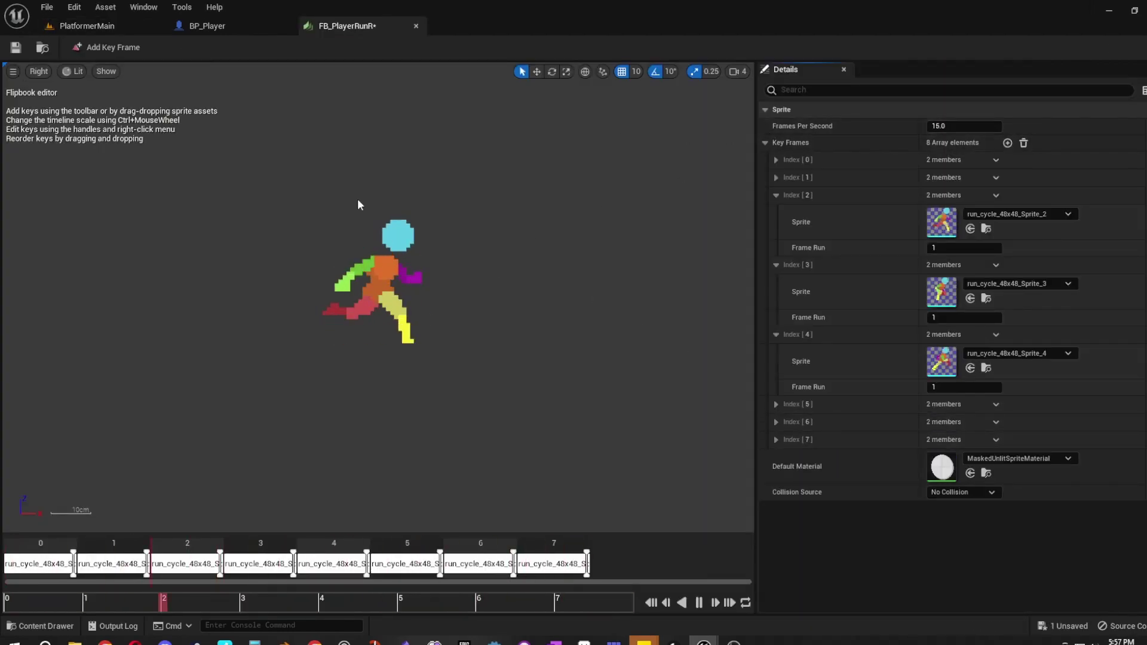
click(940, 127)
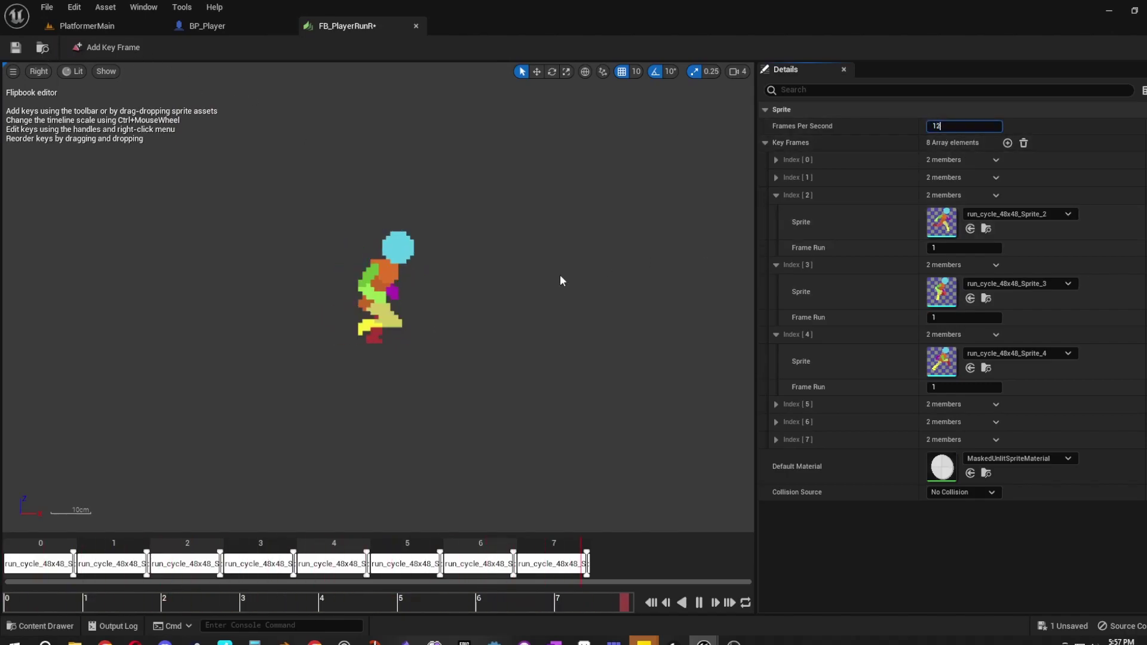
text(12)
key(Return)
click(15, 47)
Step: Close the FB_PlayerIdleR and FB_PlayerRunR editors and return to the PlatformerMain level
click(215, 25)
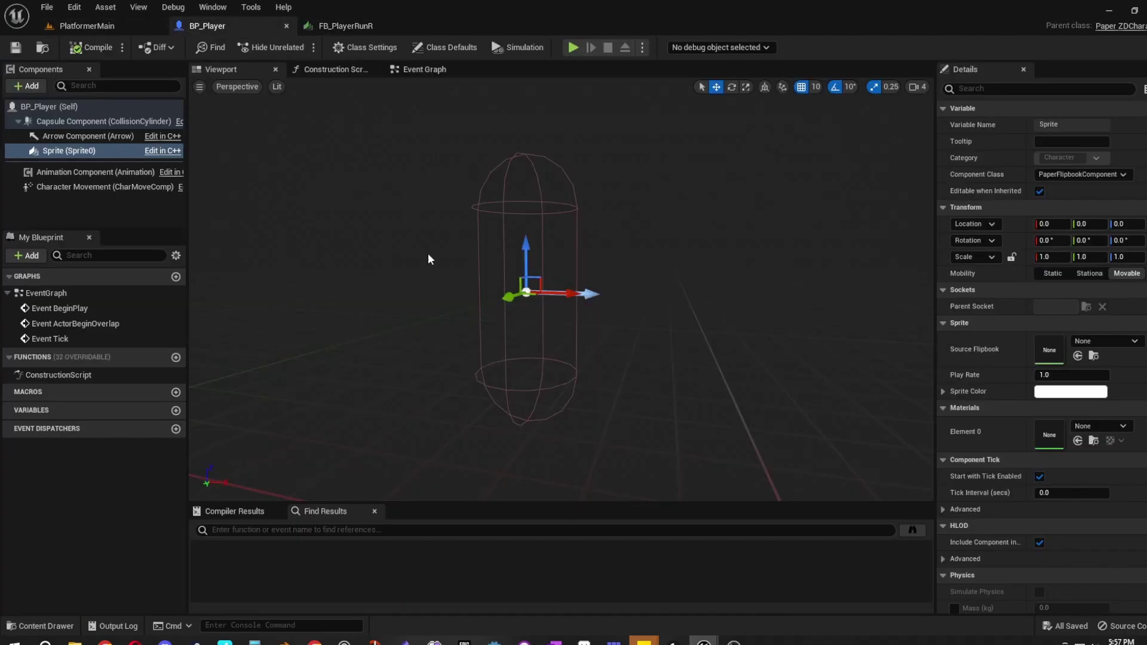
click(110, 30)
double_click(837, 426)
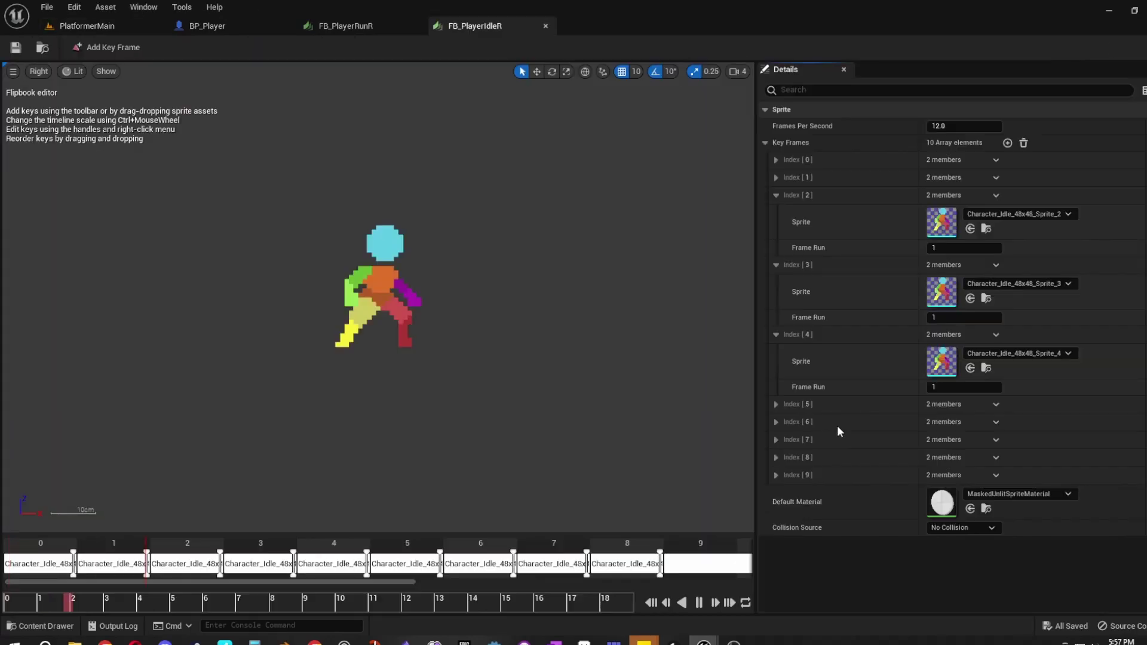
click(345, 26)
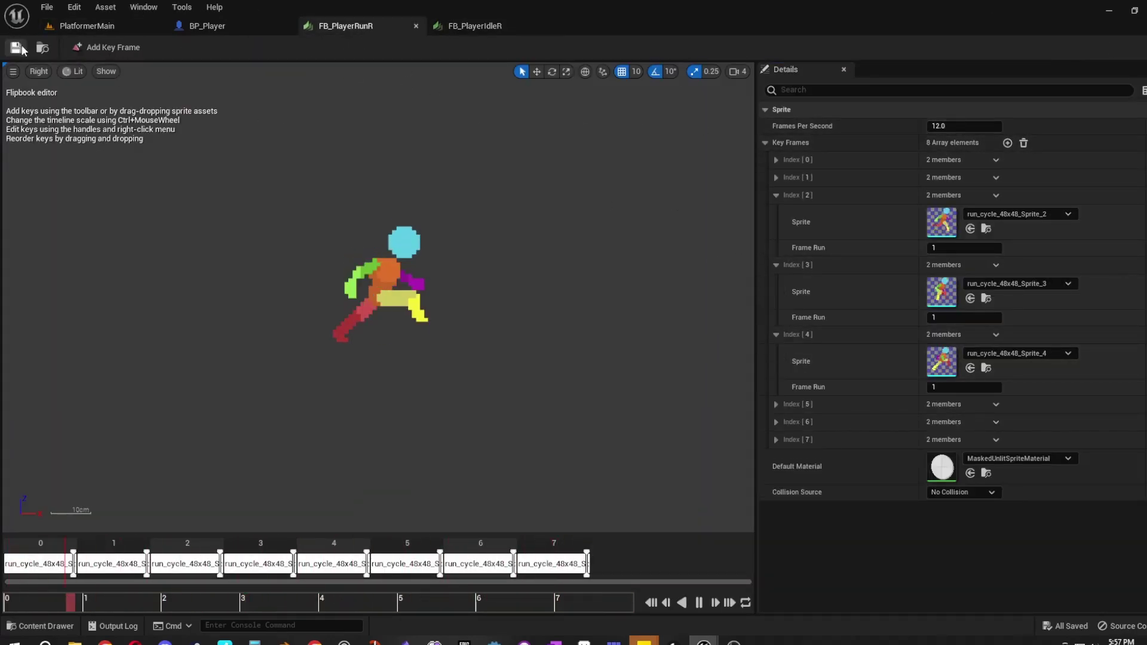
click(502, 26)
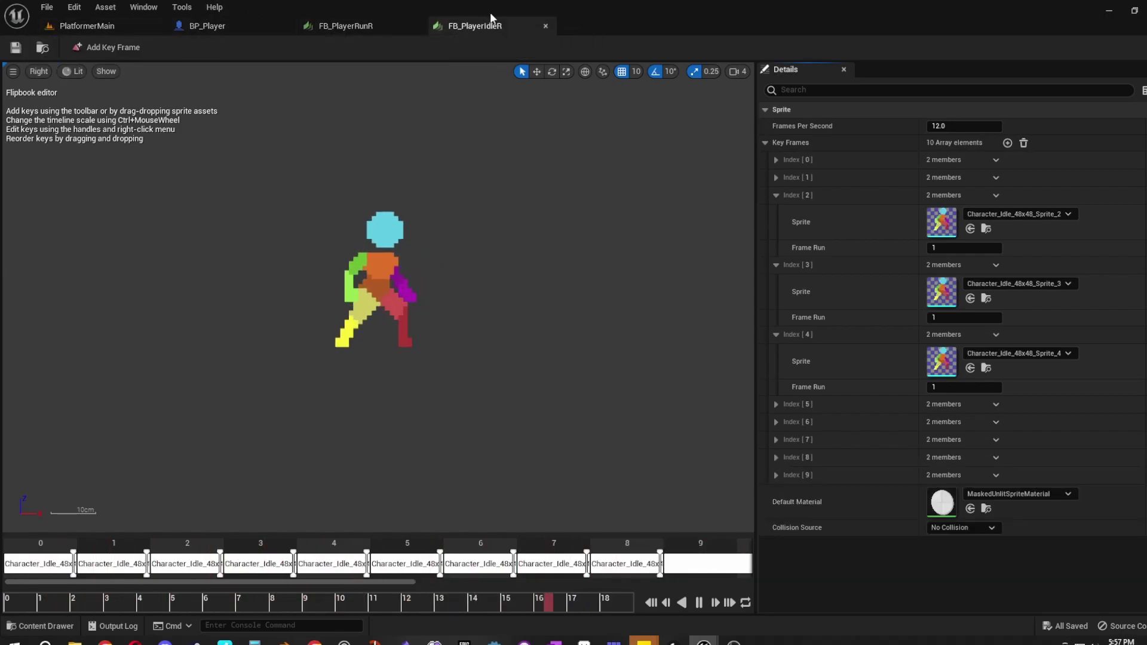
click(544, 26)
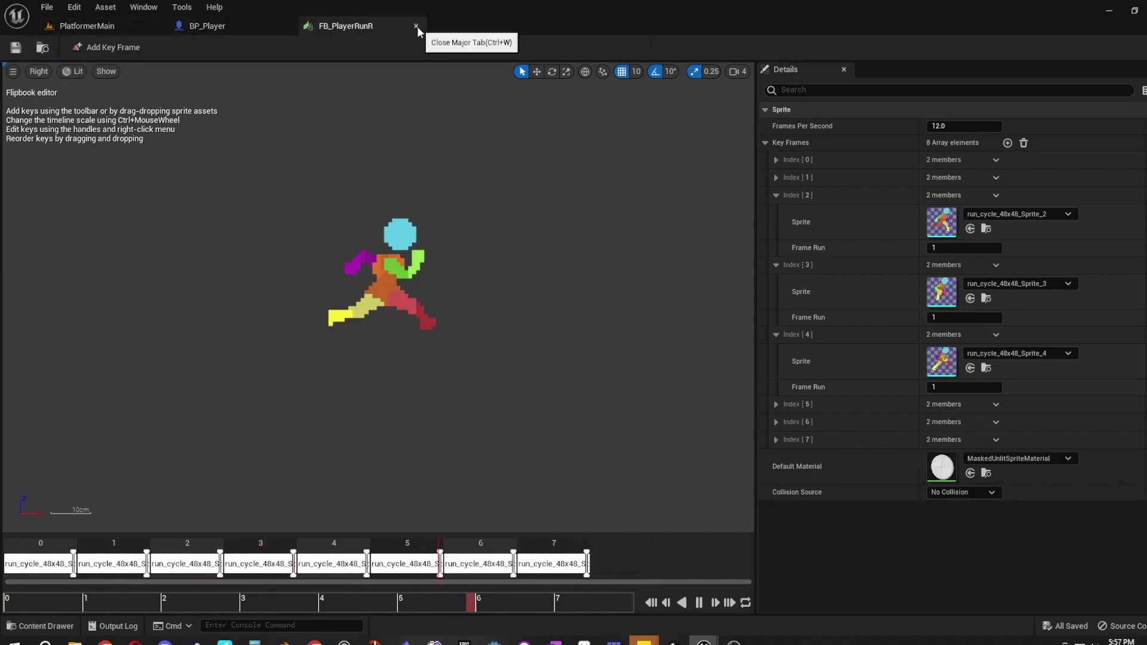
click(416, 26)
click(86, 27)
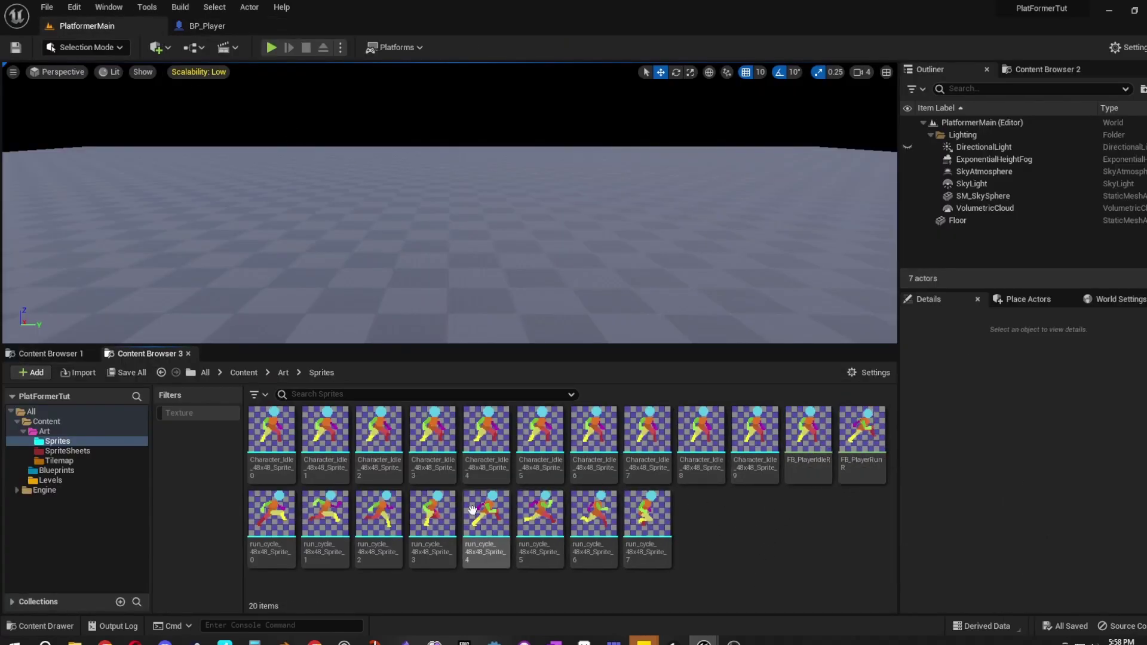
Step: Create a Flipbooks folder in Sprites and give it a custom green colour
right_click(694, 526)
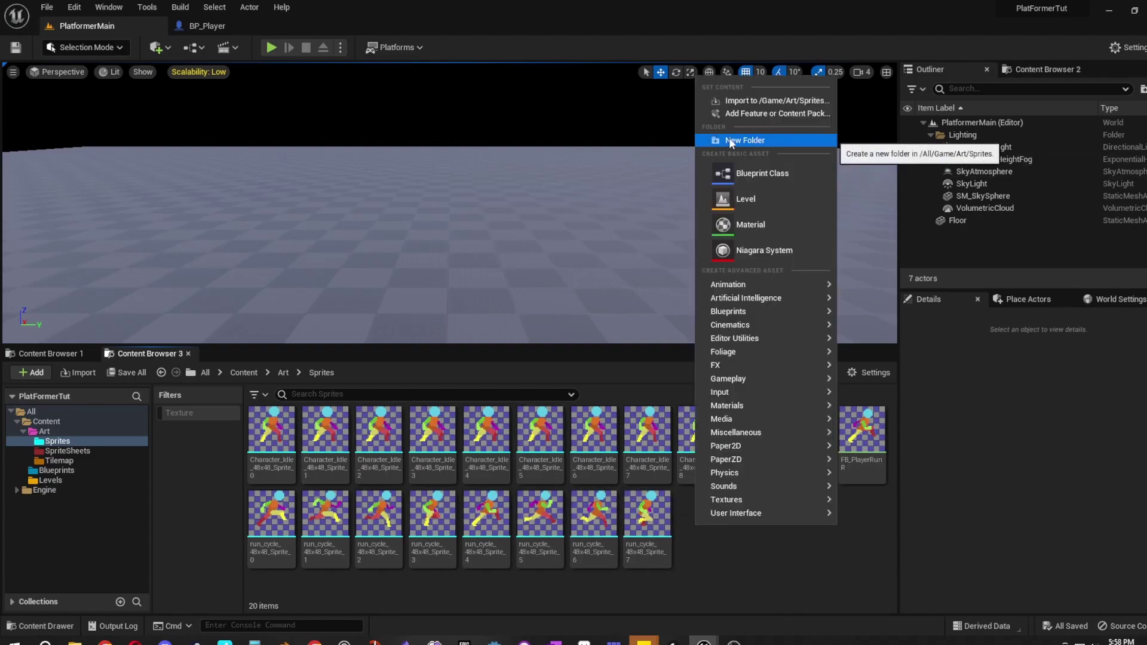
click(751, 139)
text(Flipbooks)
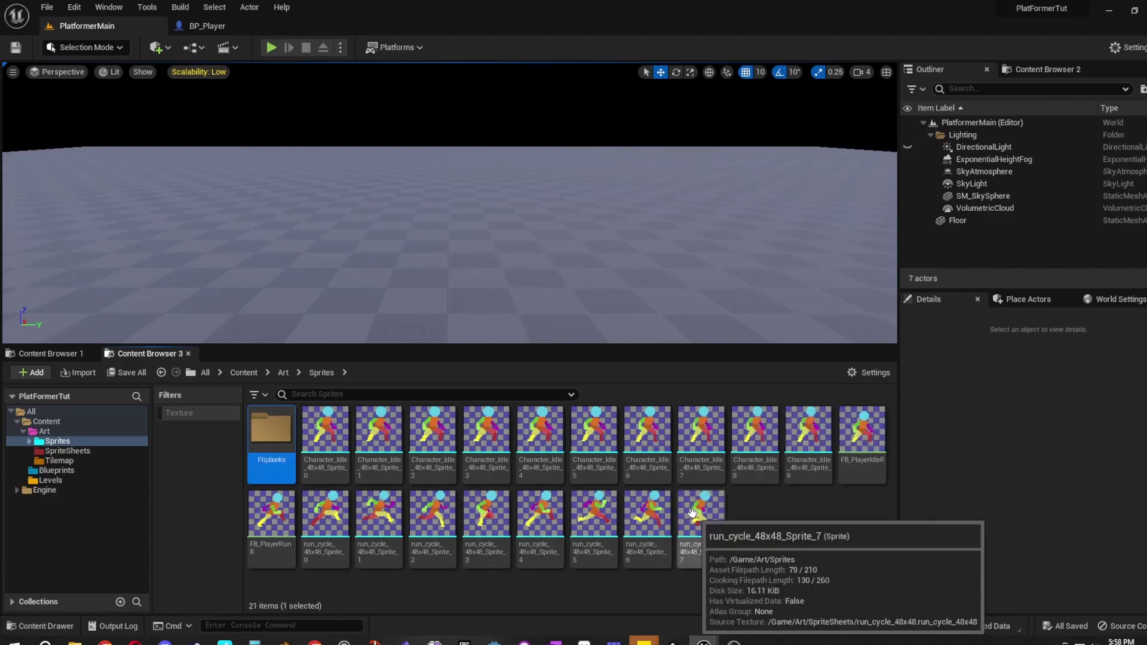
right_click(270, 446)
mouse_move(358, 229)
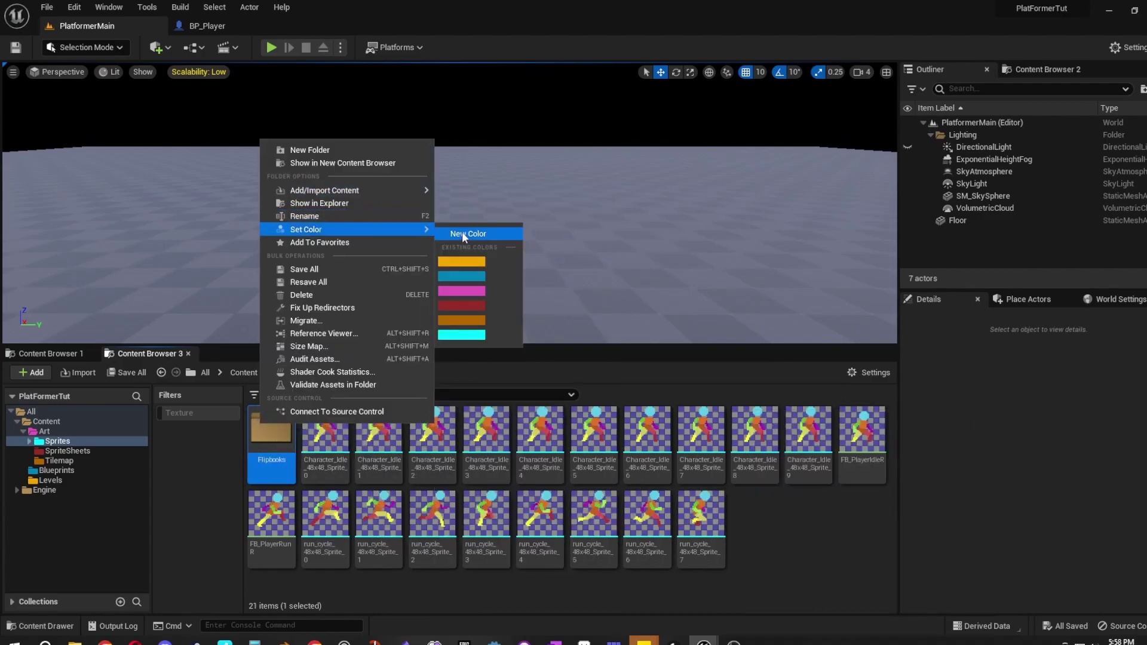
click(461, 231)
click(521, 396)
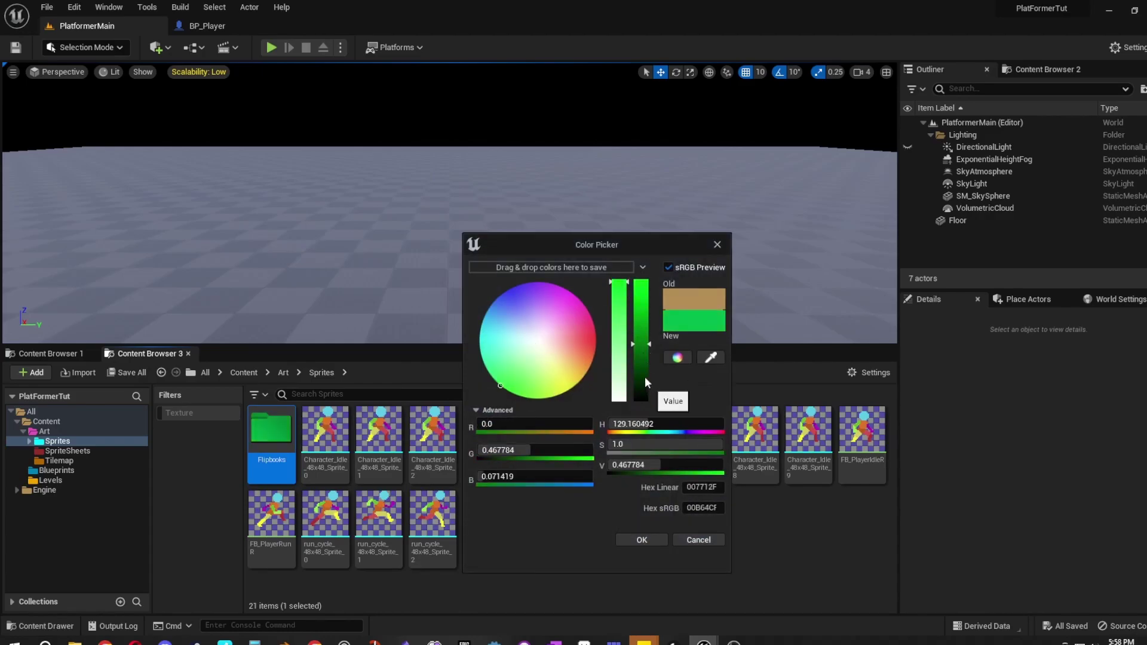
drag(645, 382, 636, 357)
click(665, 538)
Step: Move FB_PlayerIdleR and FB_PlayerRunR into the Flipbooks folder
click(862, 443)
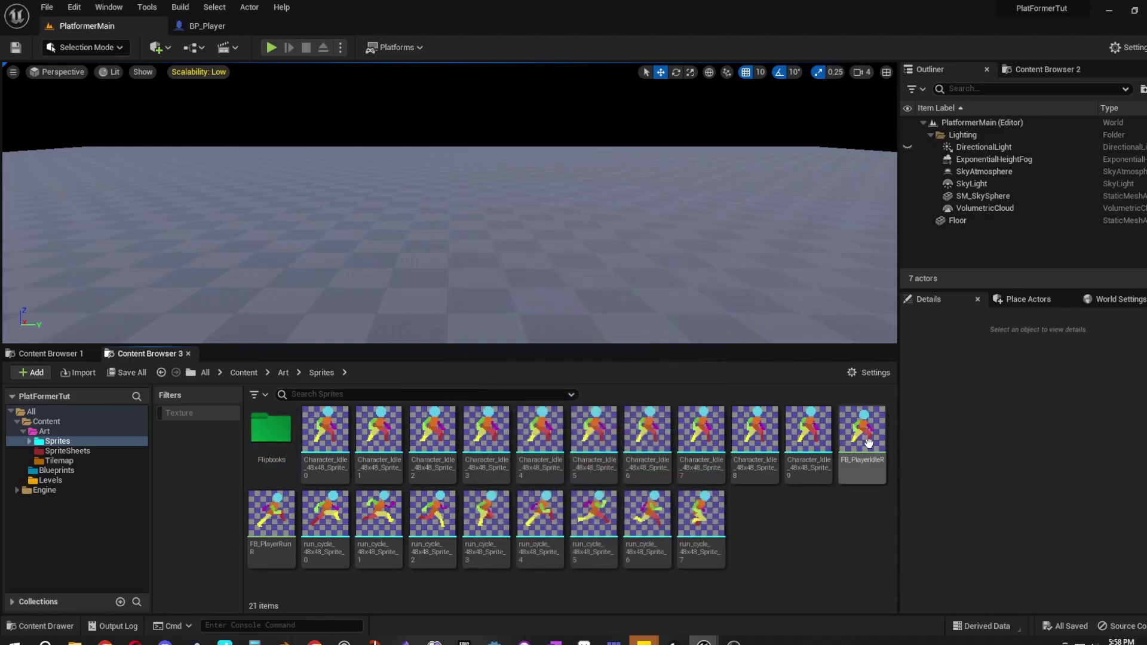
ctrl+click(286, 517)
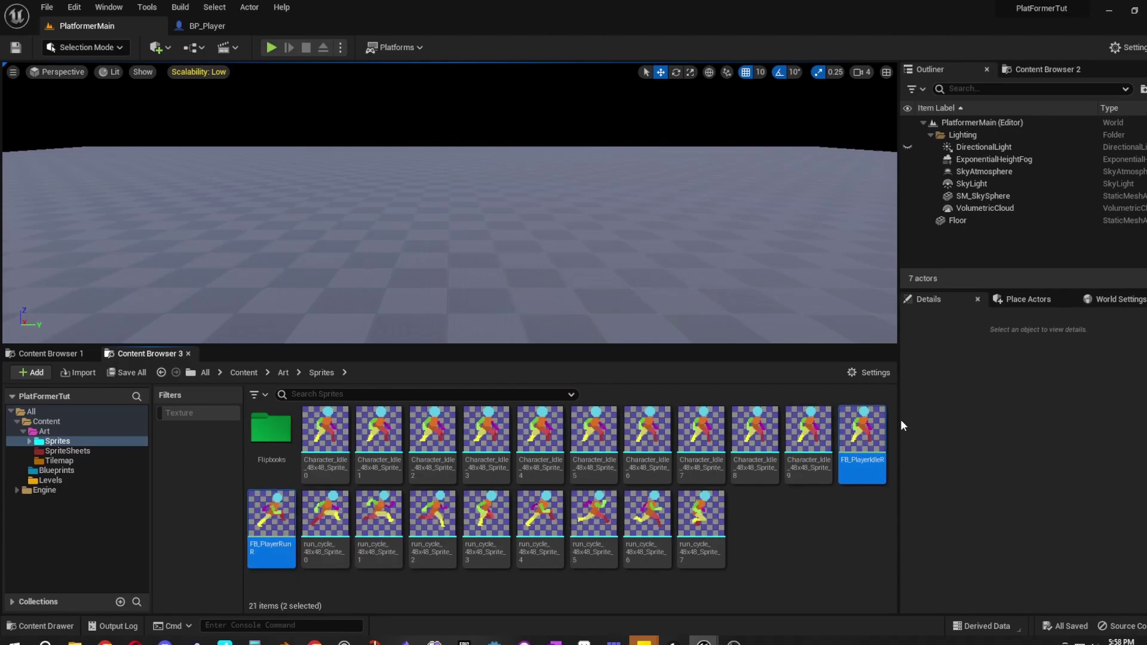
drag(867, 436, 52, 431)
click(294, 455)
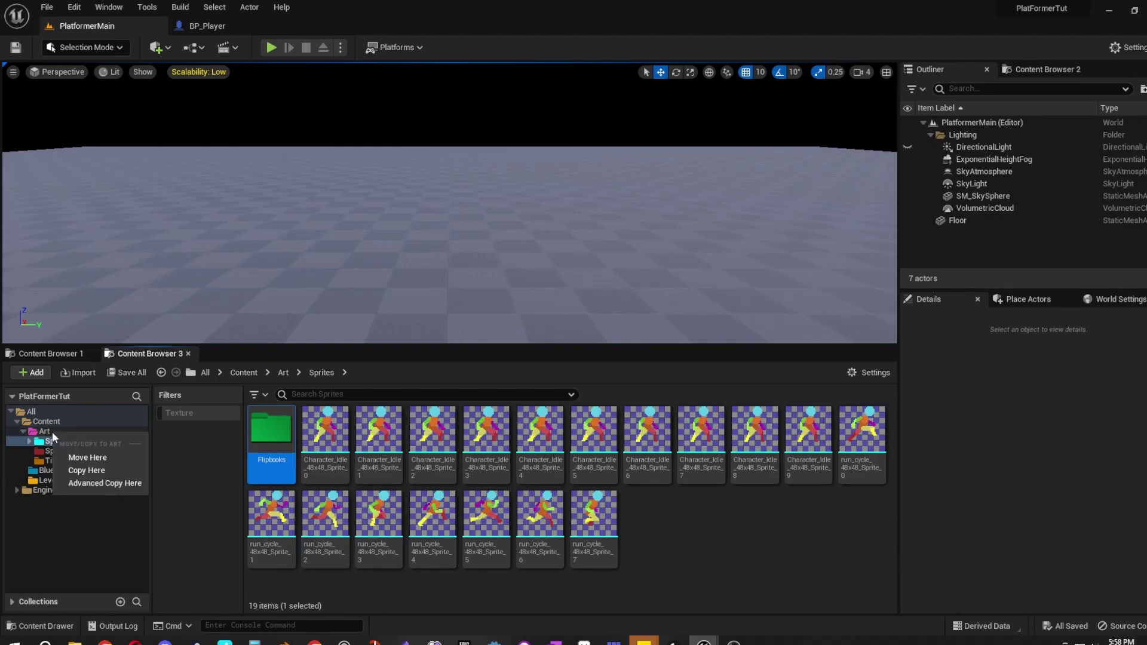
Step: Move the Flipbooks folder into Art and check Art's contents
click(65, 458)
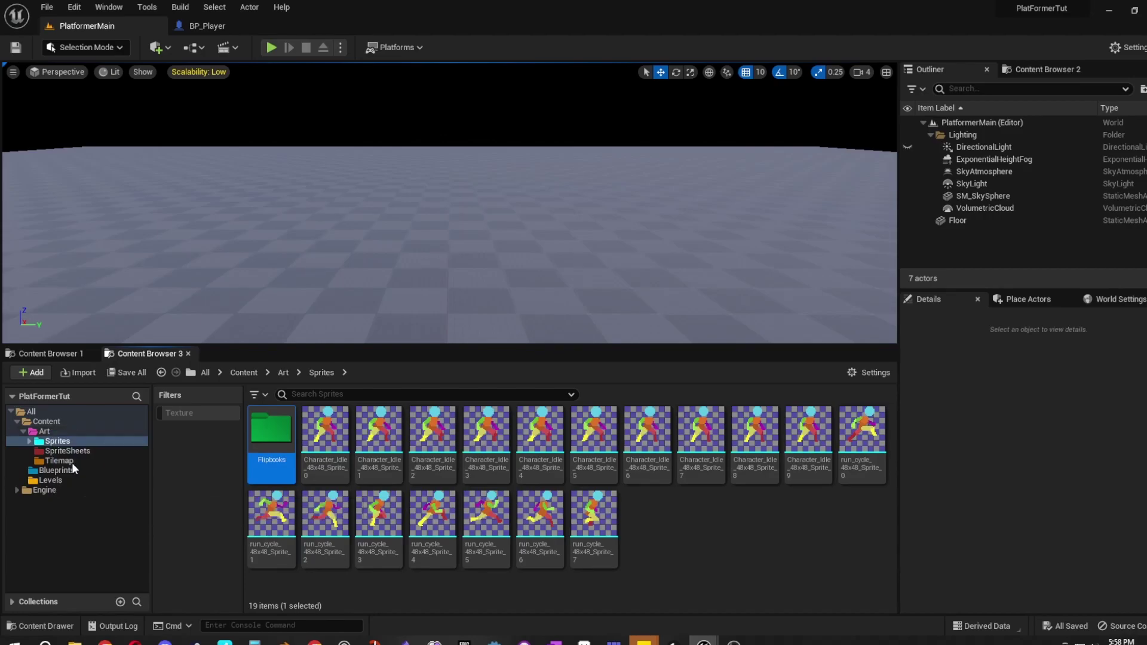
click(49, 432)
click(270, 429)
click(323, 438)
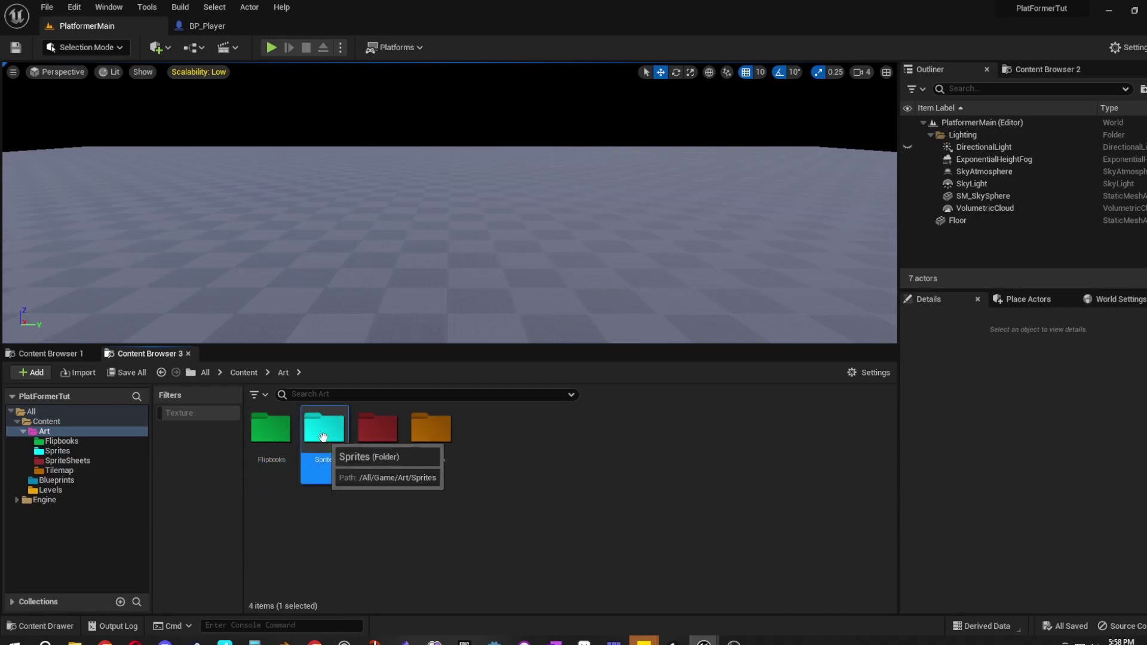
double_click(324, 438)
click(284, 373)
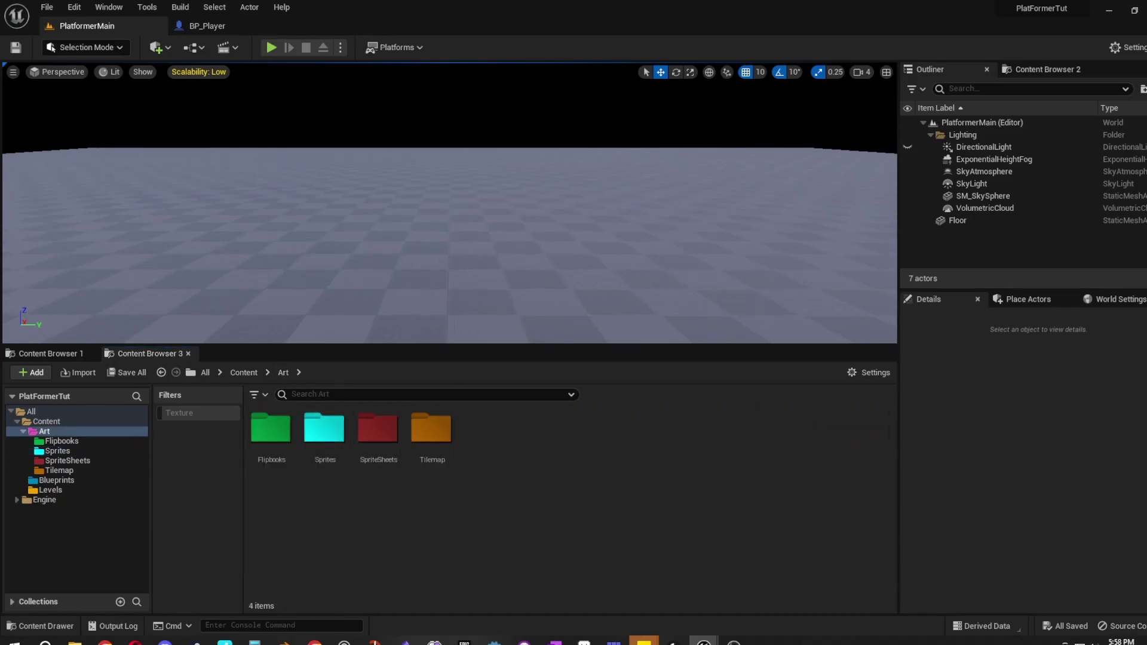
right_click(384, 270)
Step: Save all work, then unhide the DirectionalLight and select it in the Outliner
key(ctrl+s)
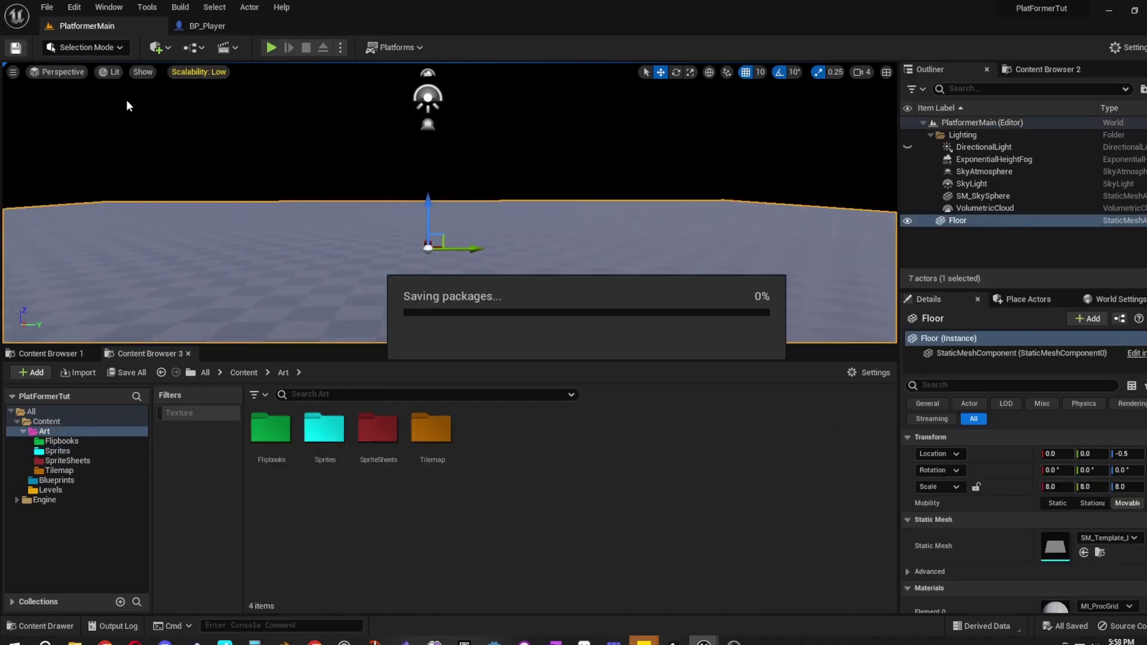
right_drag(127, 106, 127, 106)
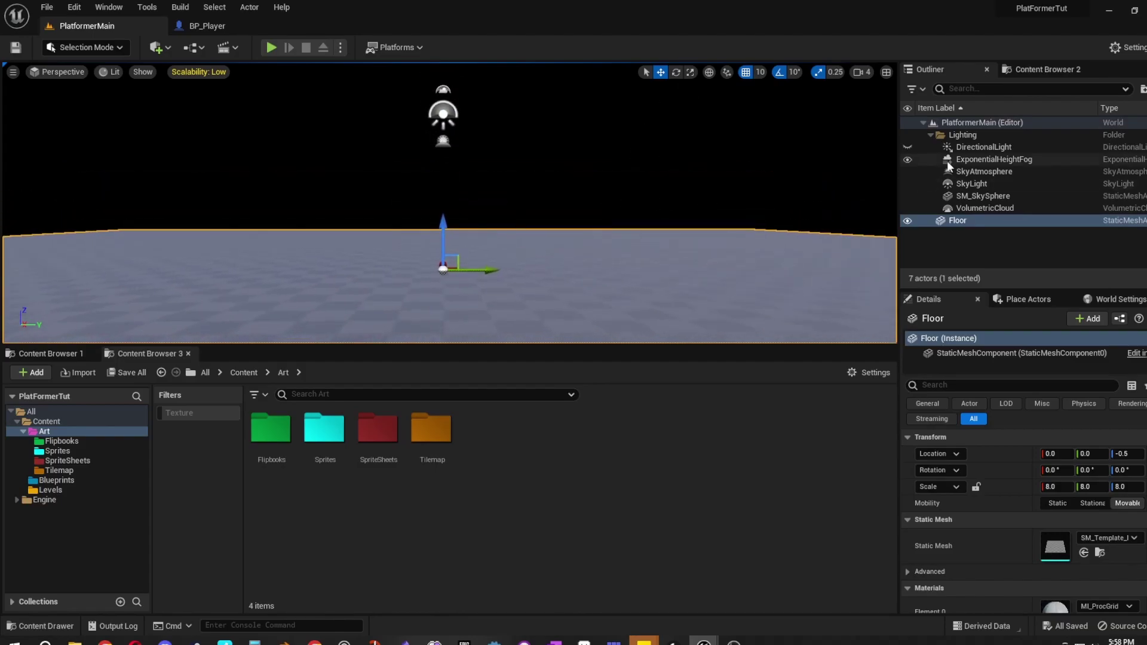
click(907, 147)
right_drag(777, 179, 777, 179)
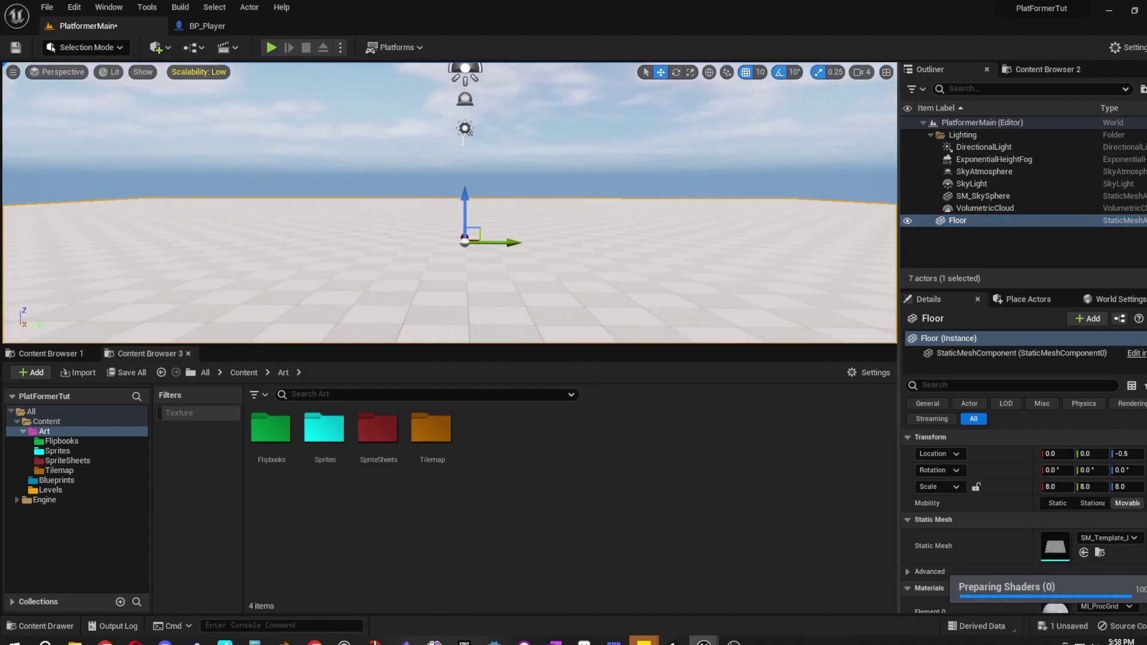
right_drag(704, 331, 704, 331)
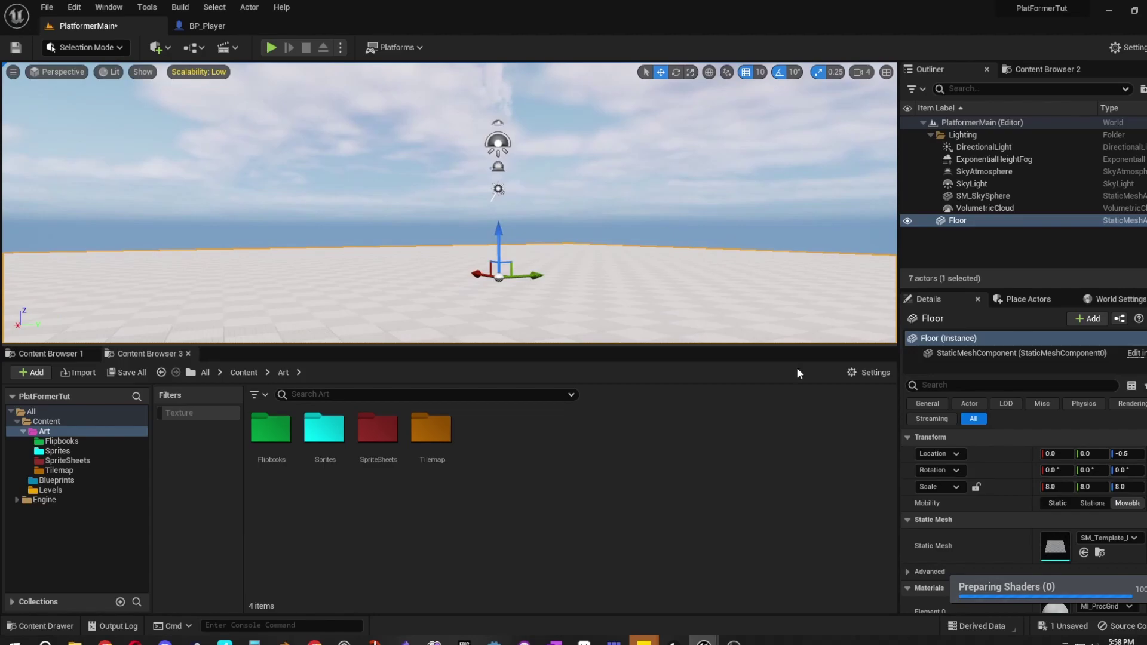
click(986, 148)
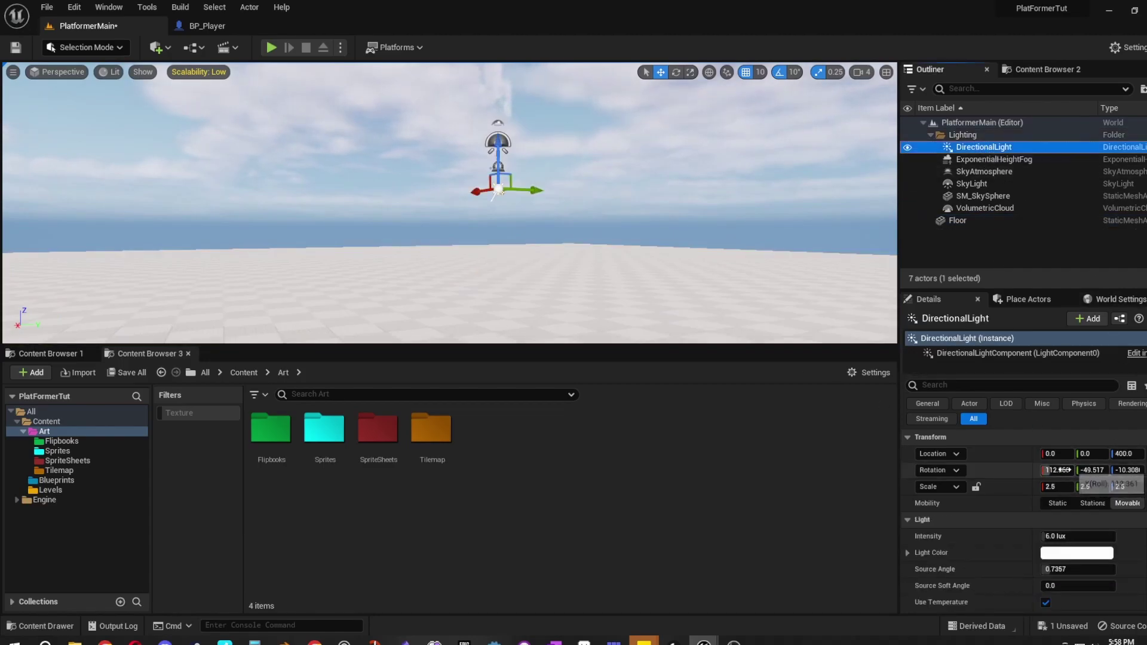
Step: Drag the DirectionalLight's Y rotation to 179.999, turning the sky dark red
drag(1063, 471, 1075, 470)
key(ctrl+z)
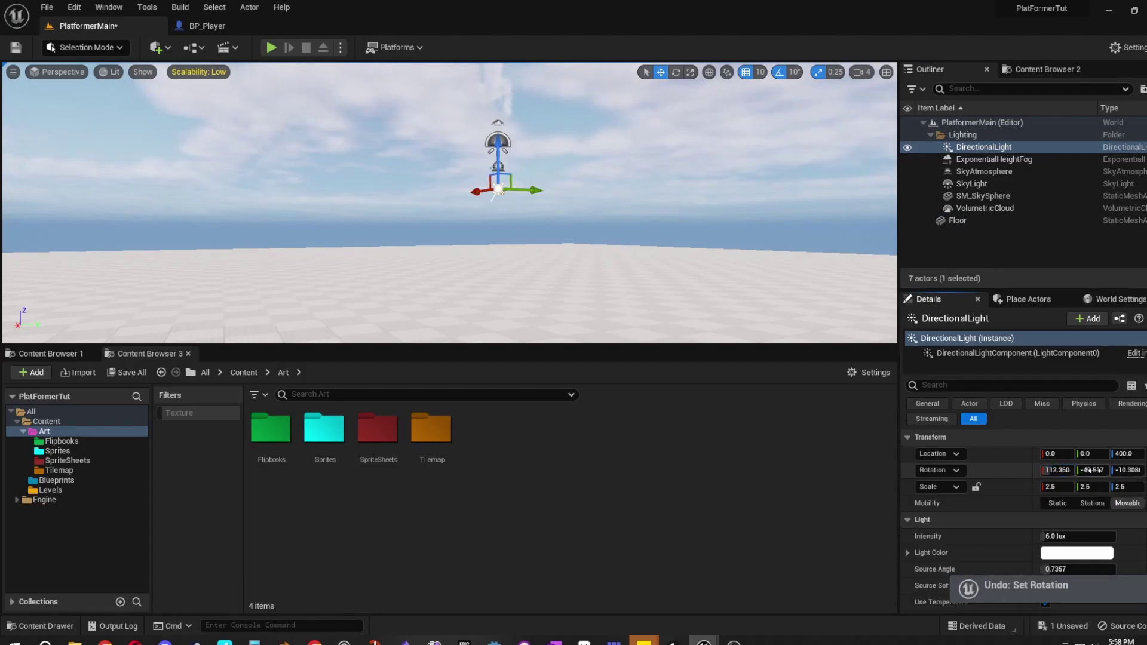
drag(1093, 470, 1084, 470)
right_drag(658, 197, 891, 186)
right_drag(734, 304, 657, 302)
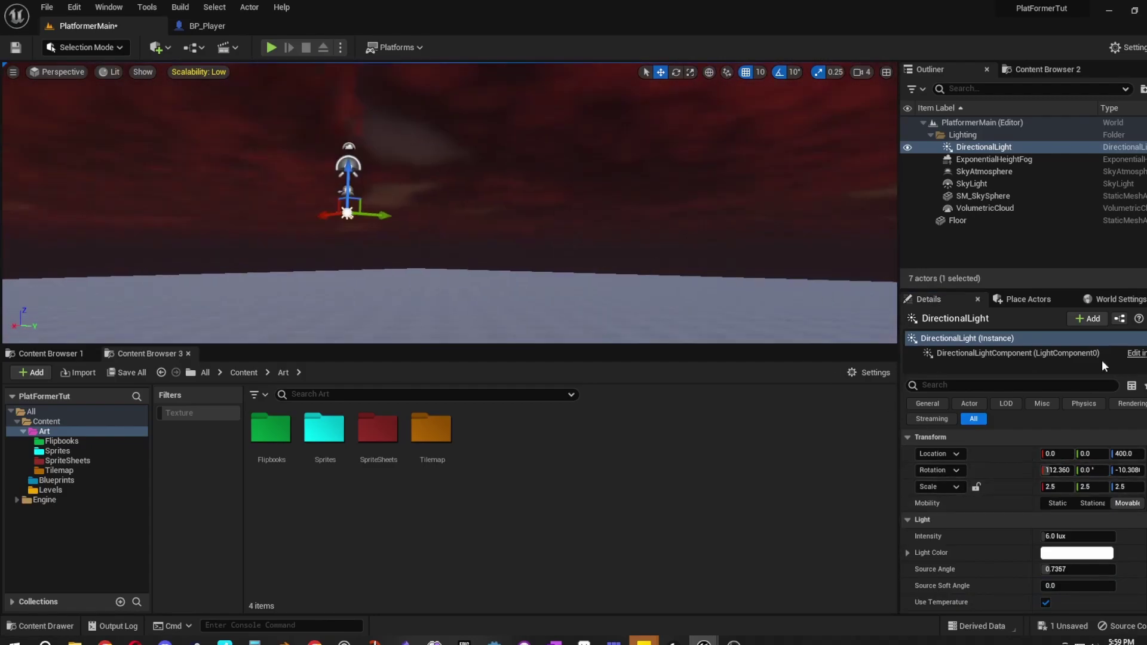
drag(1087, 475, 1135, 475)
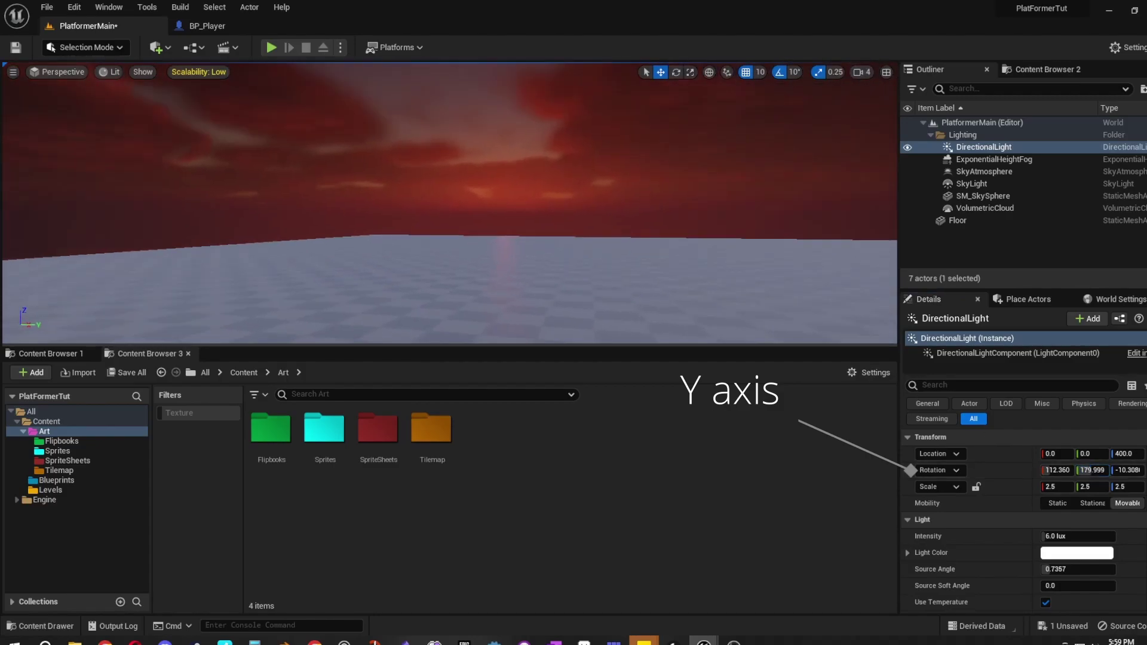
drag(1092, 471, 1094, 470)
right_drag(448, 203, 598, 260)
drag(485, 358, 489, 404)
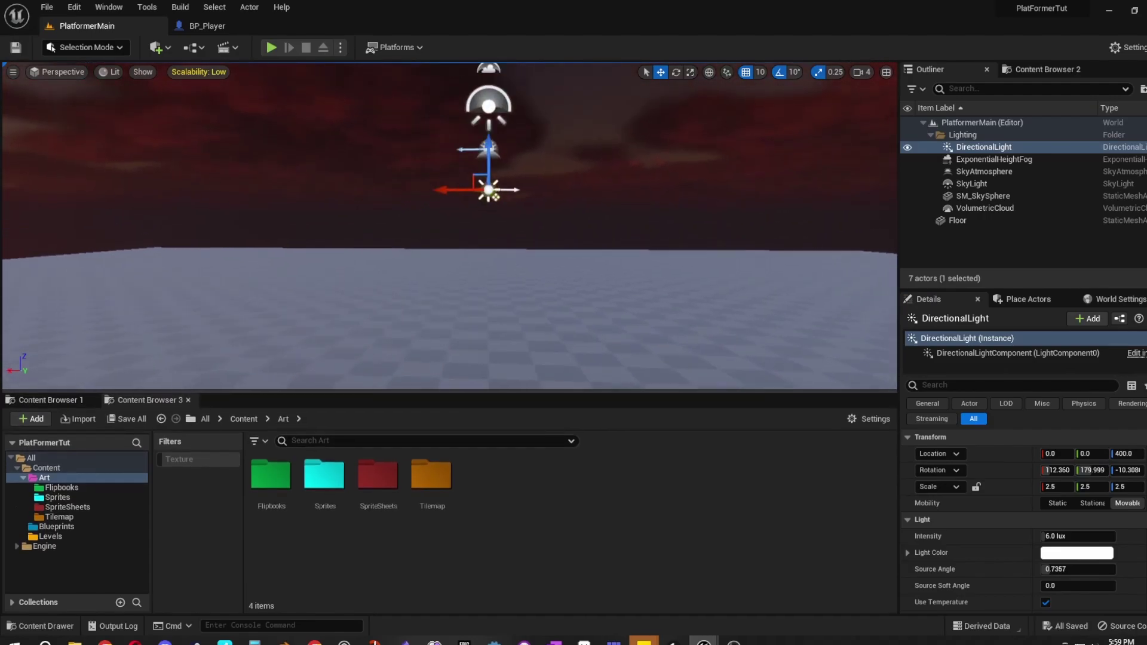